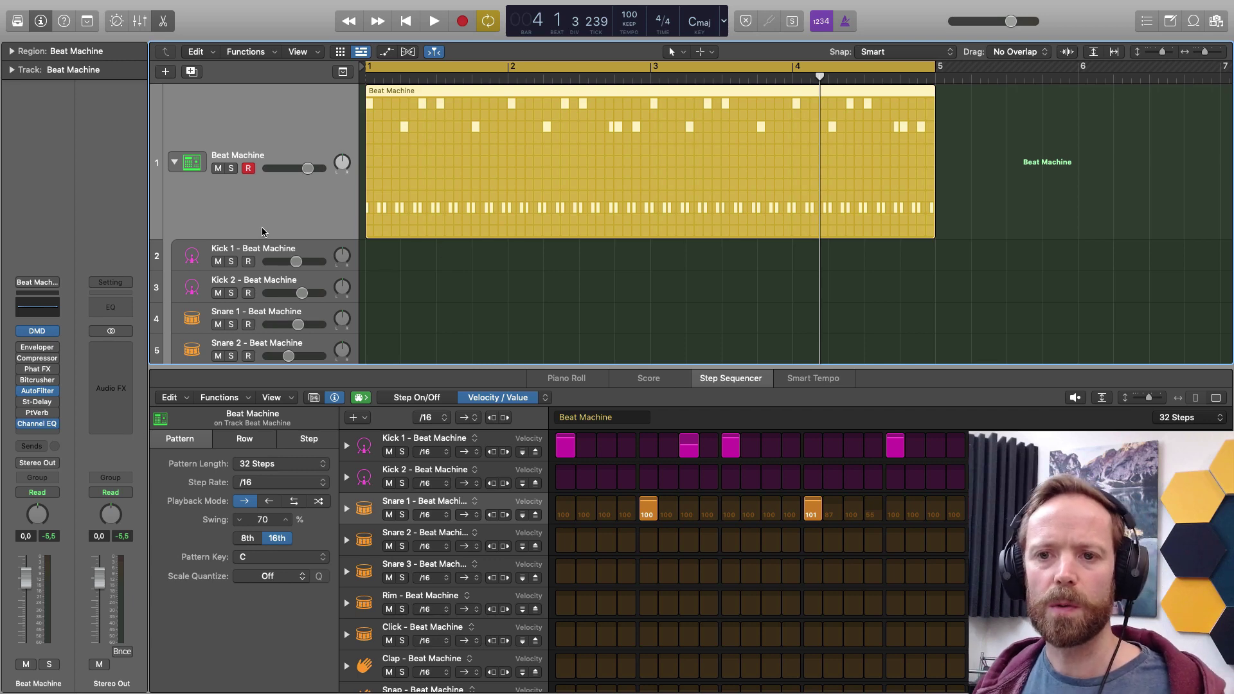
Collapse the Beat Machine track stack, close the Step Sequencer and show the Browser.
click(175, 166)
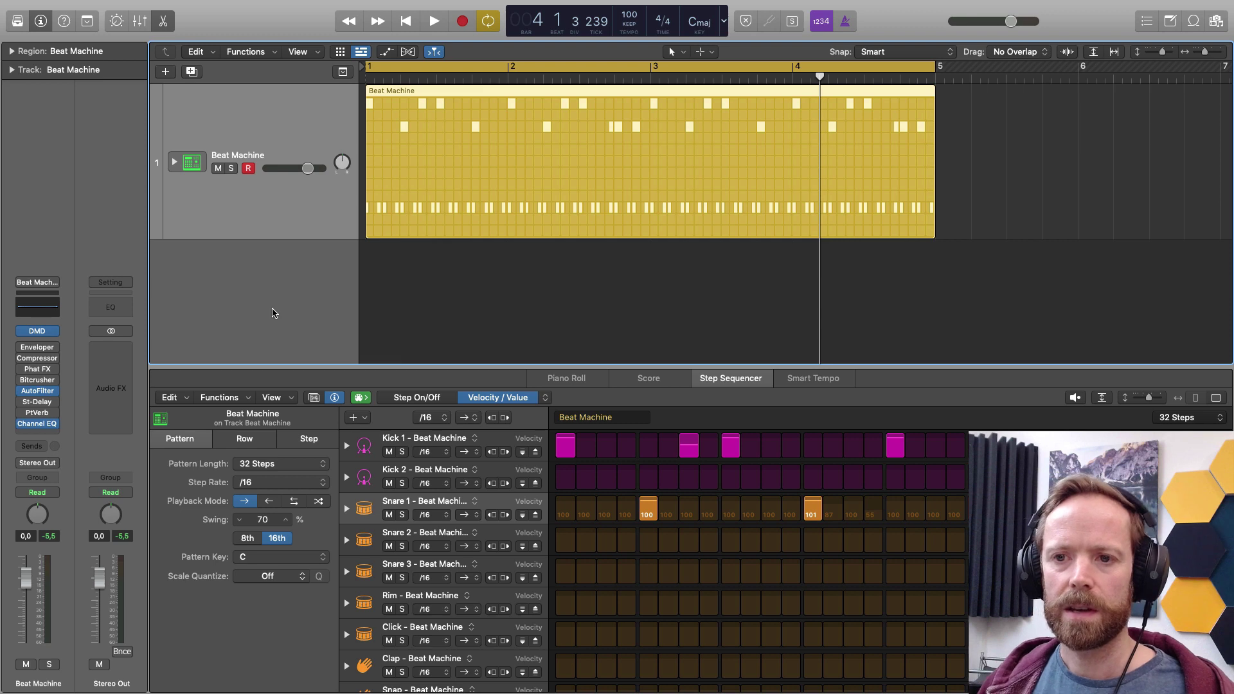
key(e)
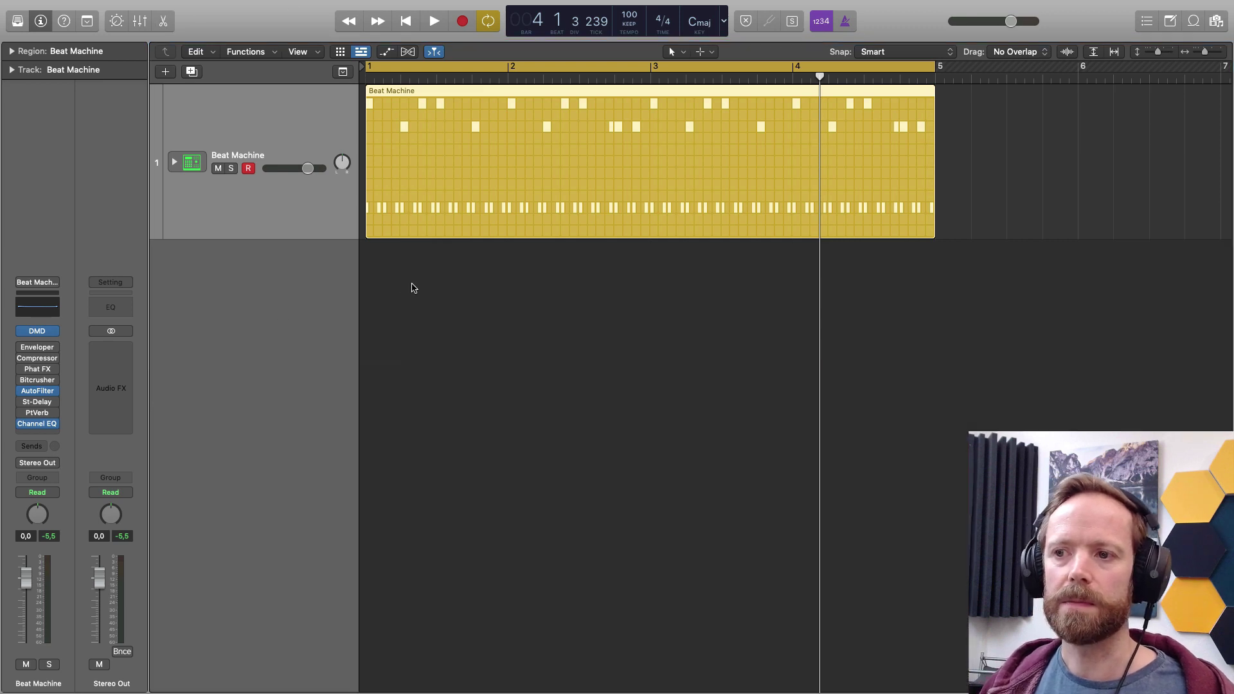
click(1217, 21)
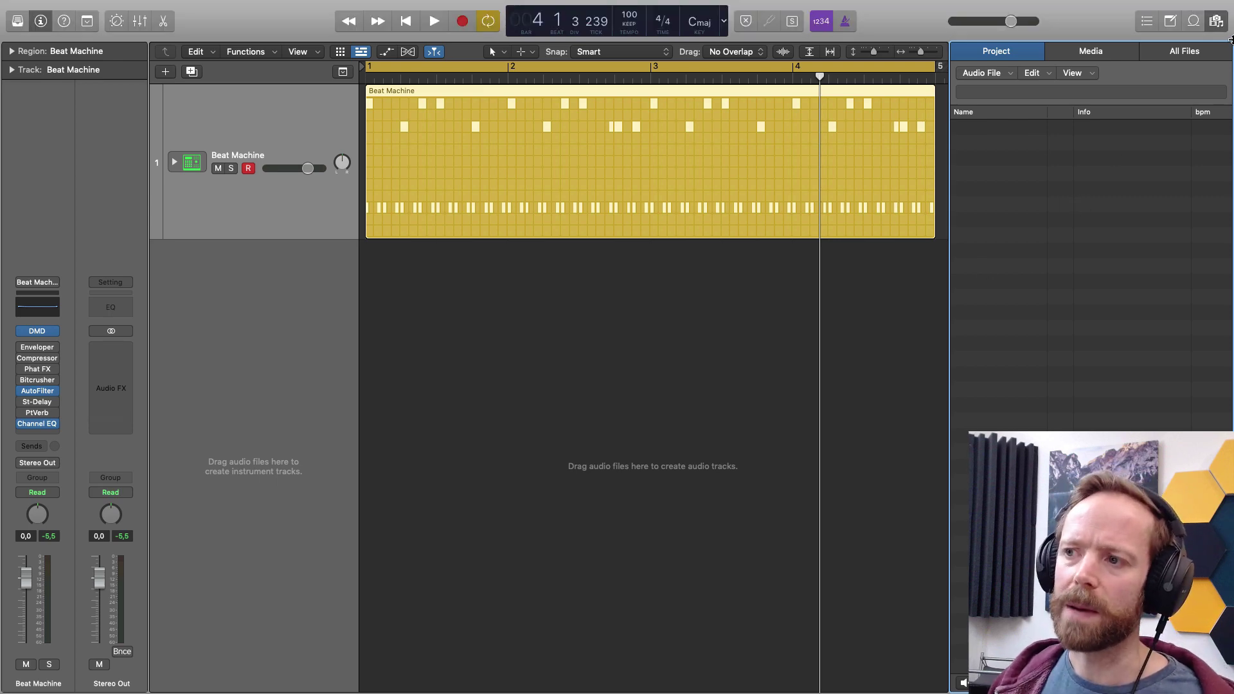
Browse All Files to the Desktop > Samples folder.
click(1217, 22)
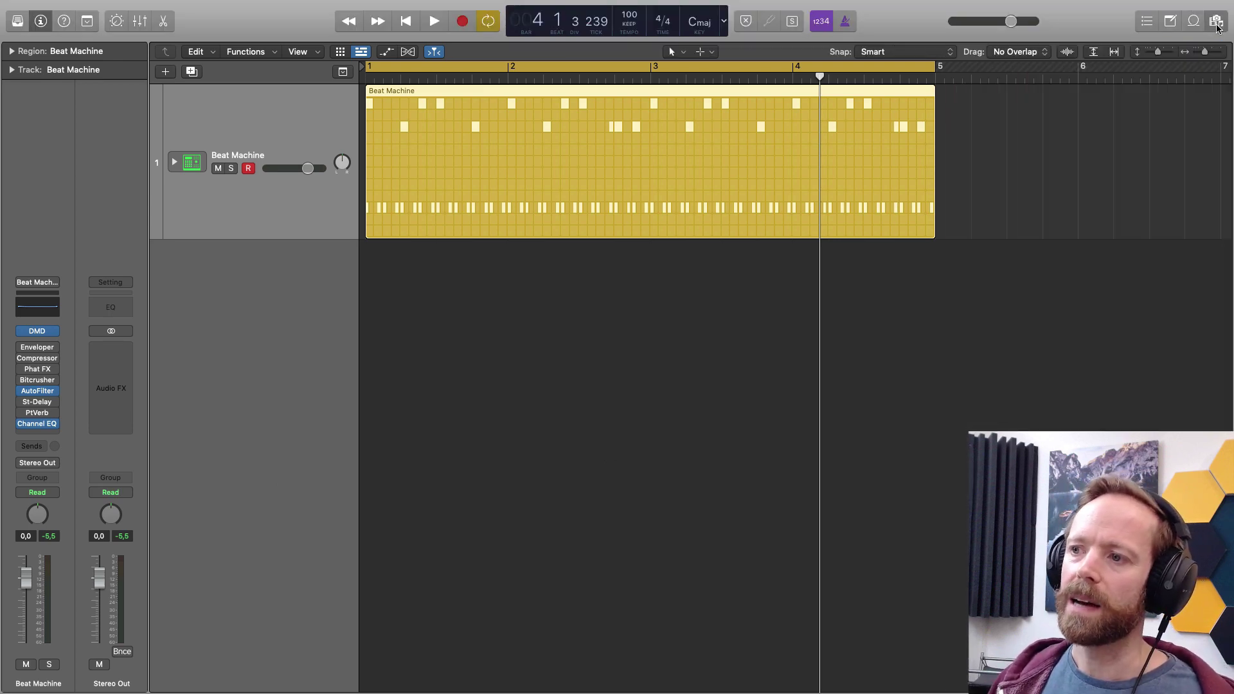
click(1216, 22)
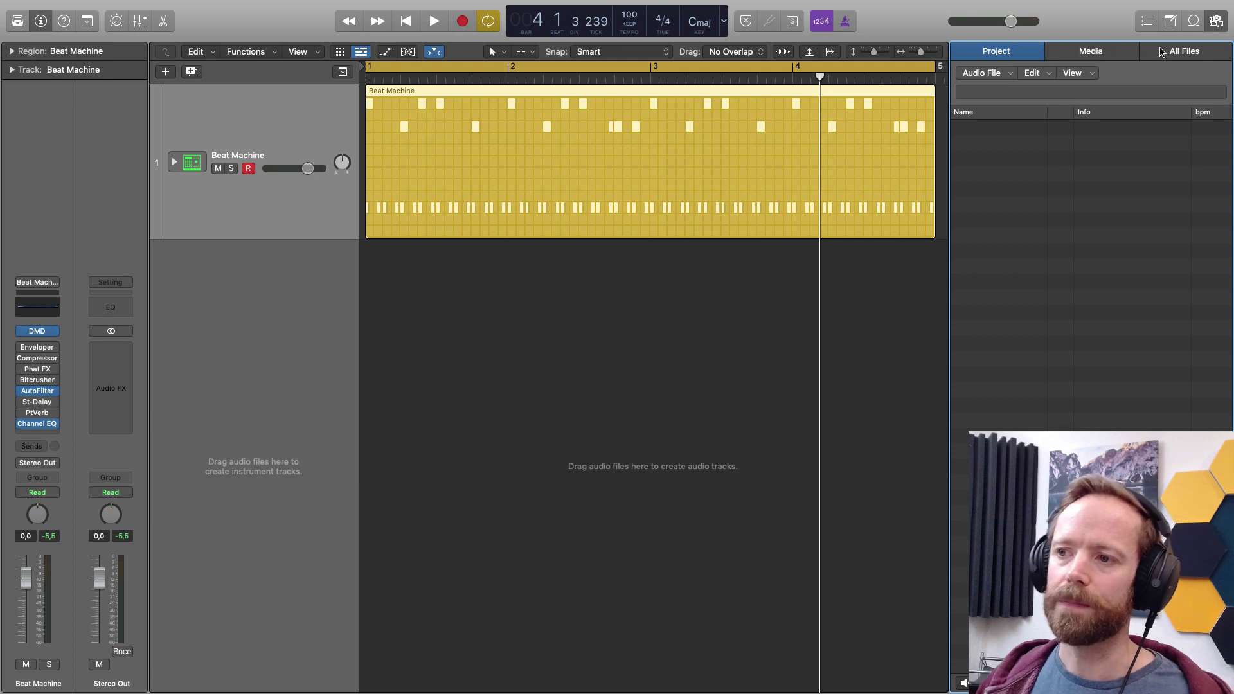
click(1161, 52)
double_click(982, 207)
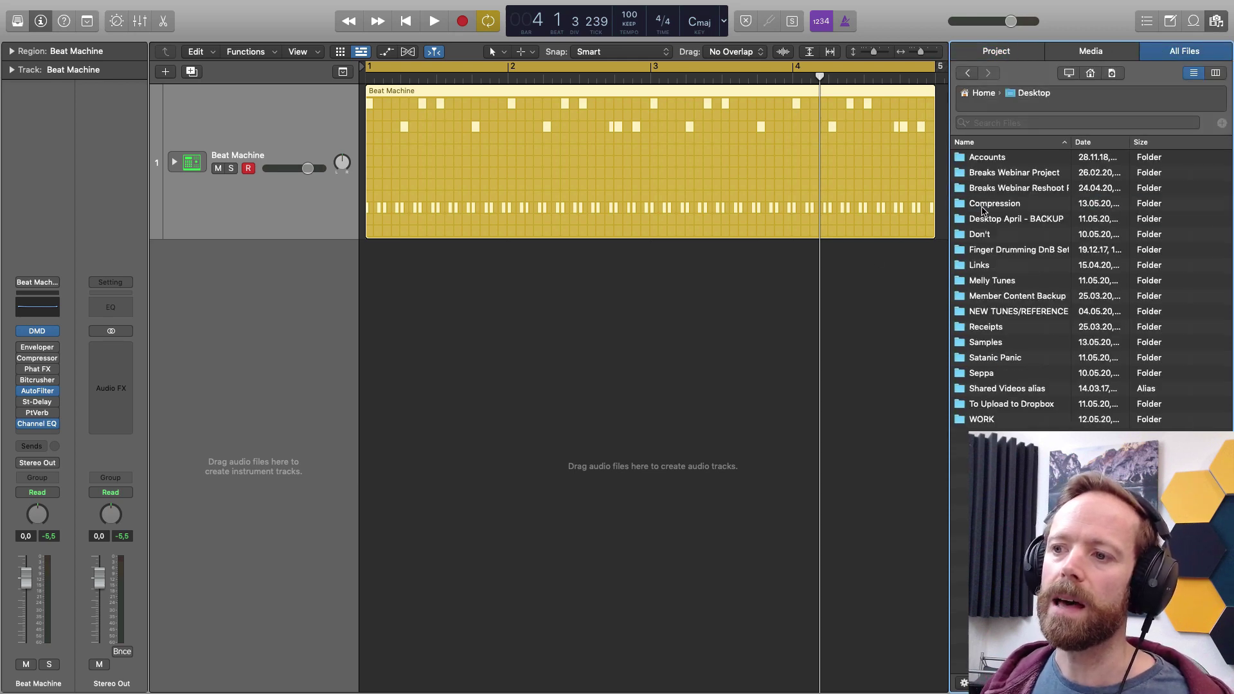
double_click(980, 343)
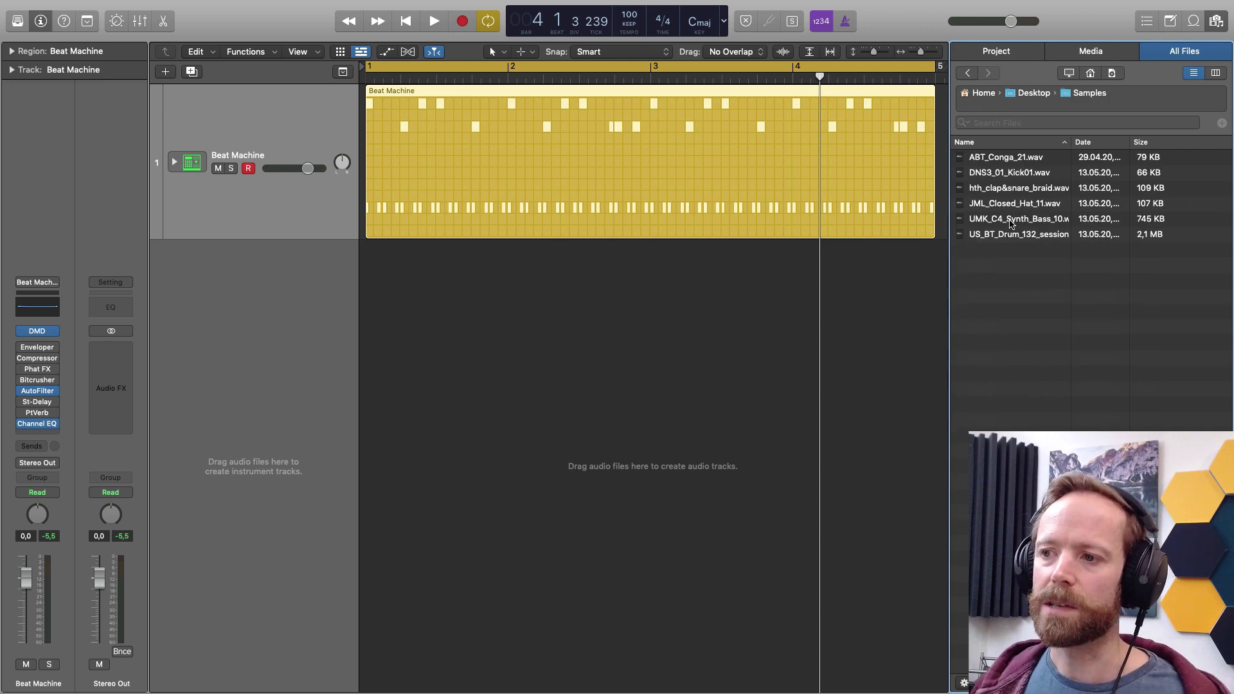
Preview UMK_C4_Synth_Bass_10.wav and drag it into the track area as a Quick Sampler track.
click(1009, 220)
key(space)
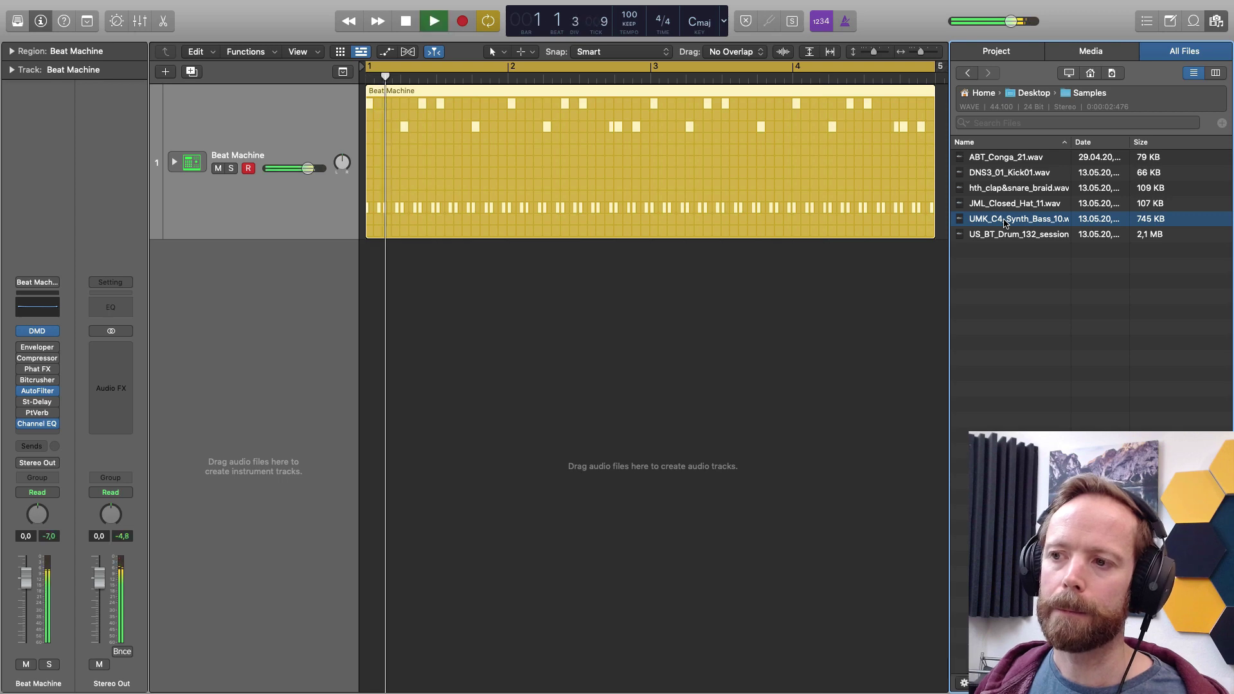
drag(980, 220, 231, 282)
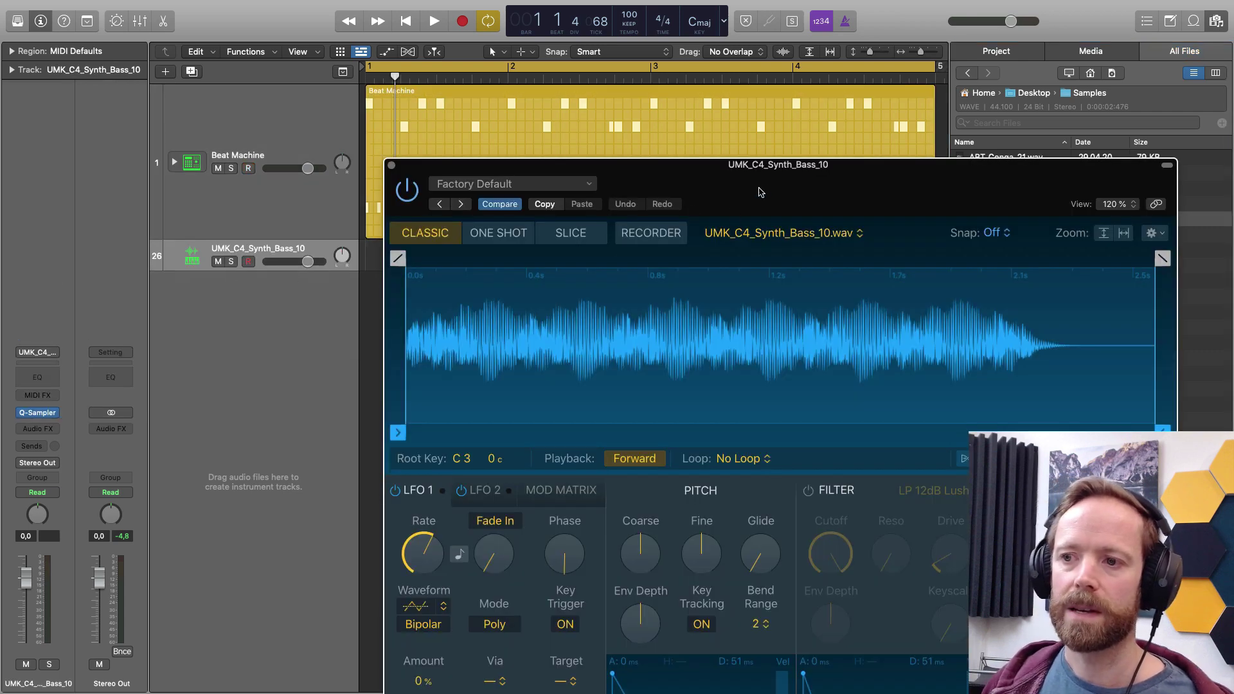
Move the Quick Sampler window fully on screen and audition the bass sample with a note.
drag(759, 191, 599, 95)
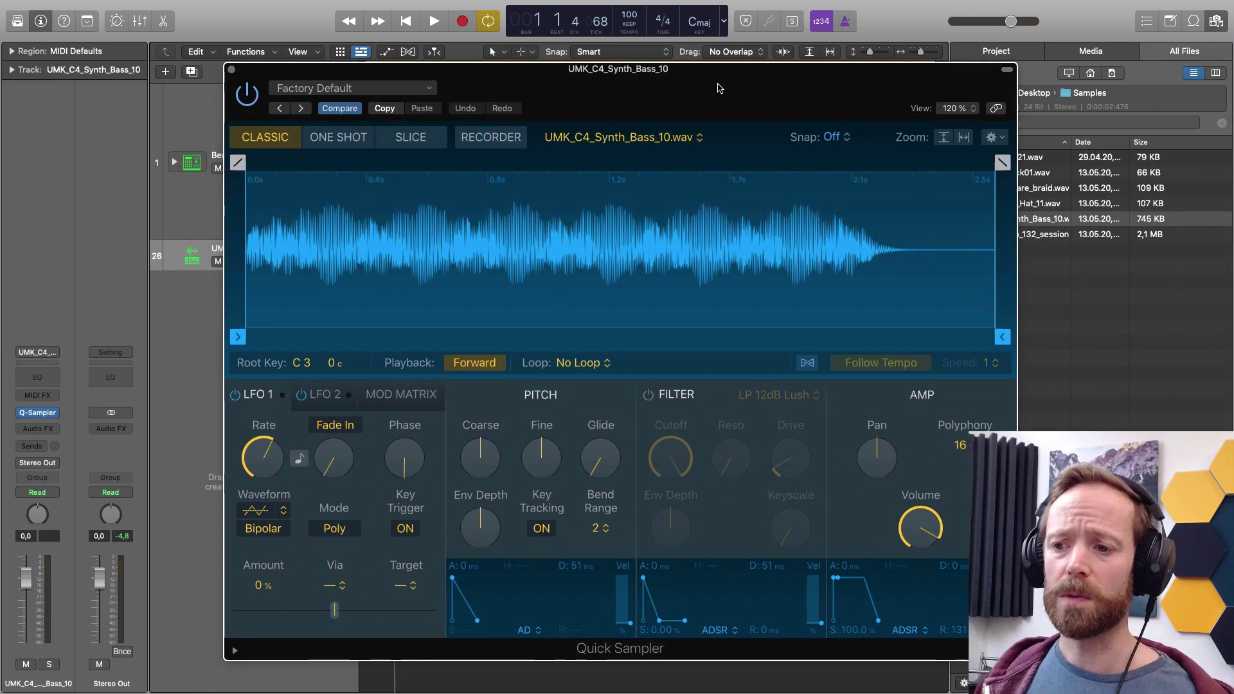
drag(719, 88, 699, 87)
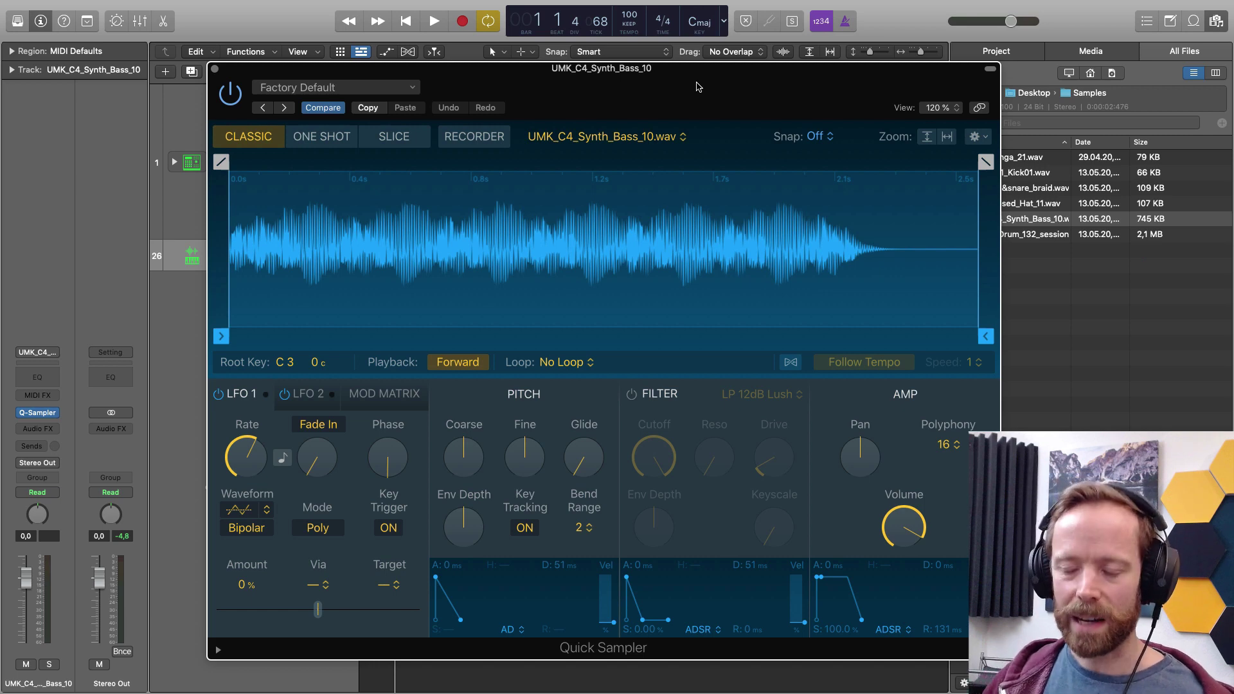
drag(704, 85, 671, 85)
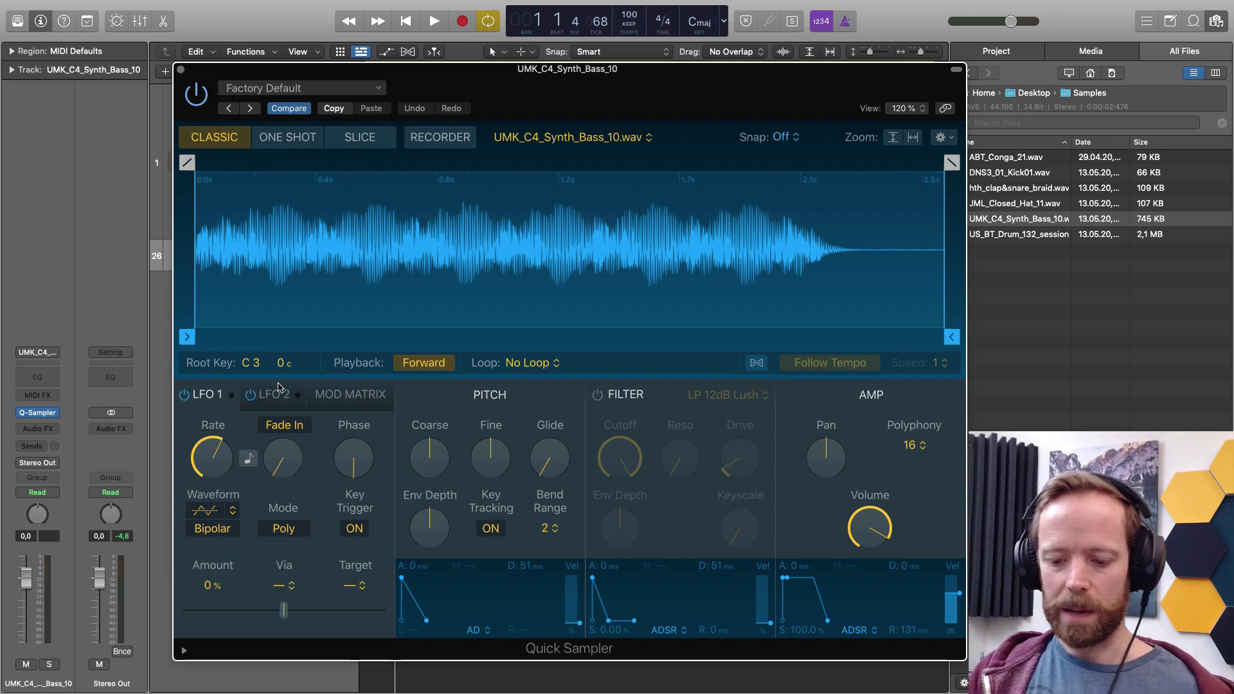
key(a)
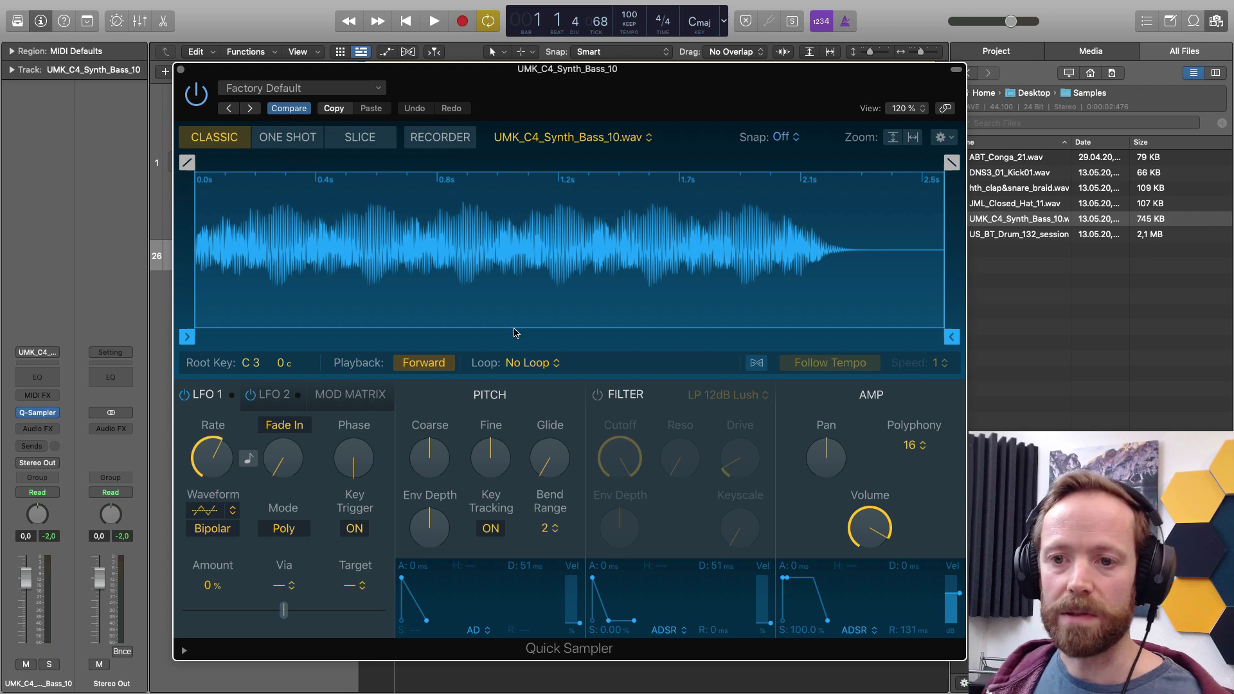
drag(618, 93, 624, 72)
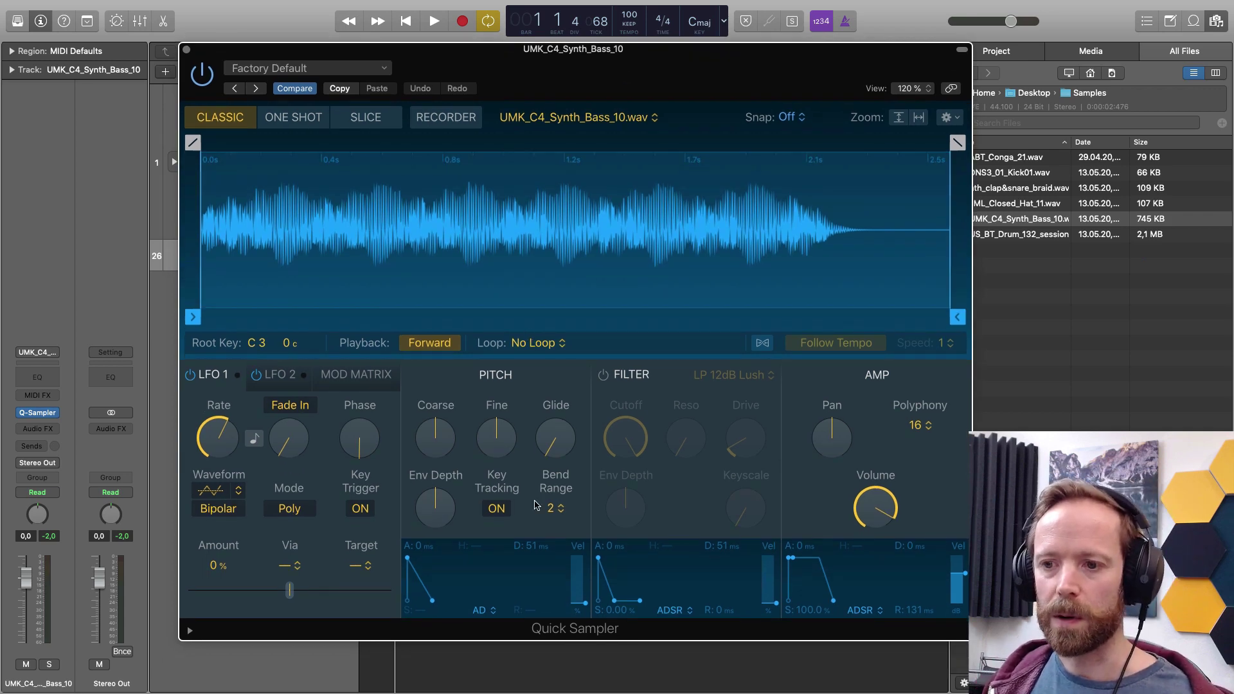
Raise Coarse pitch, enable the LP 12dB Lush filter, lower cutoff, set resonance 46.4%, raise drive.
drag(436, 438, 500, 431)
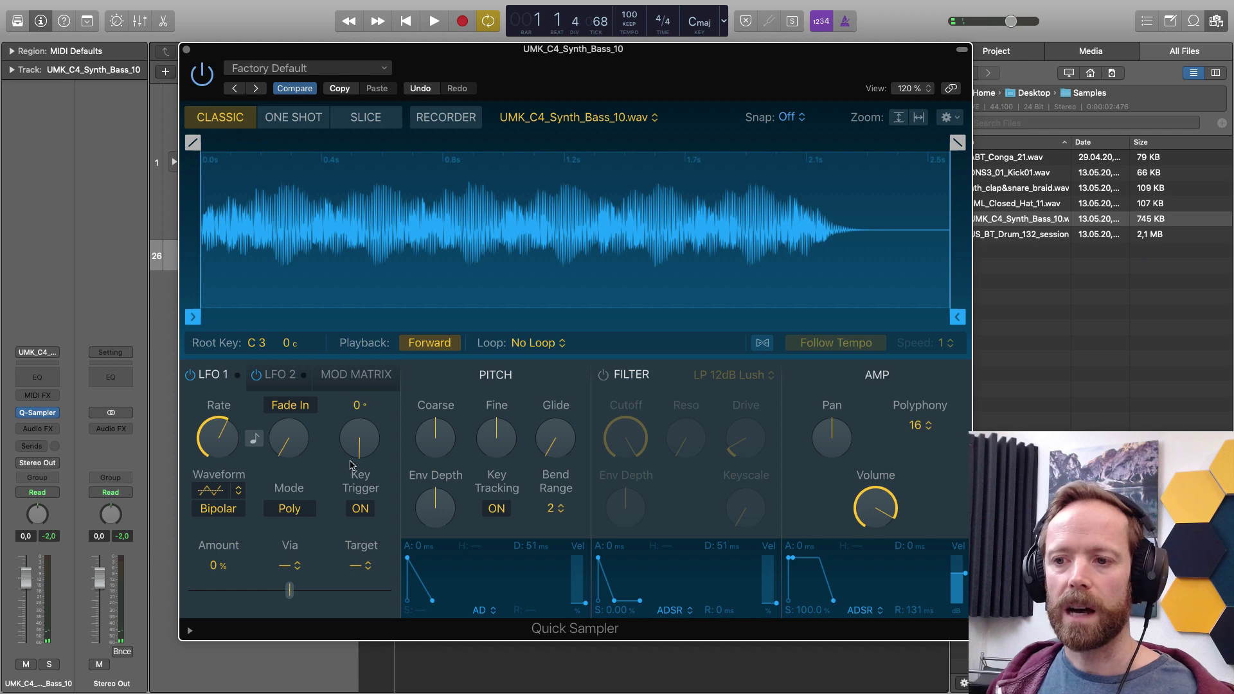
click(603, 375)
drag(630, 452, 609, 483)
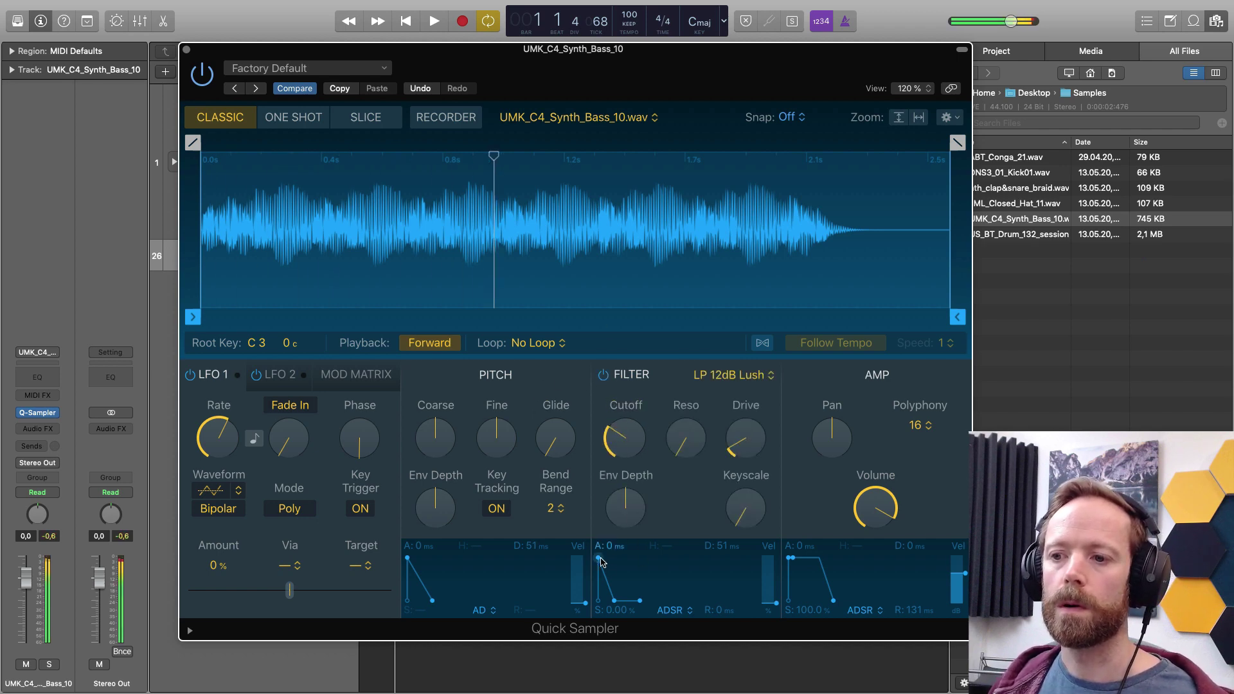
drag(685, 442, 685, 414)
drag(750, 446, 749, 426)
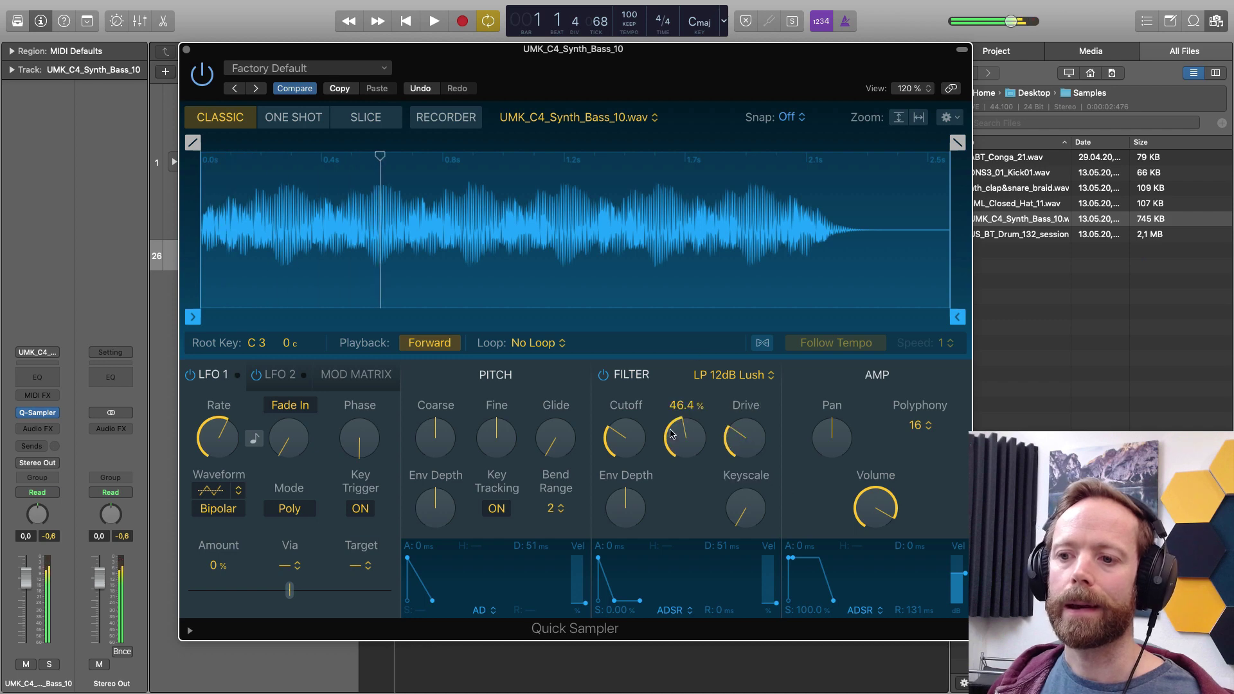
drag(613, 444, 612, 435)
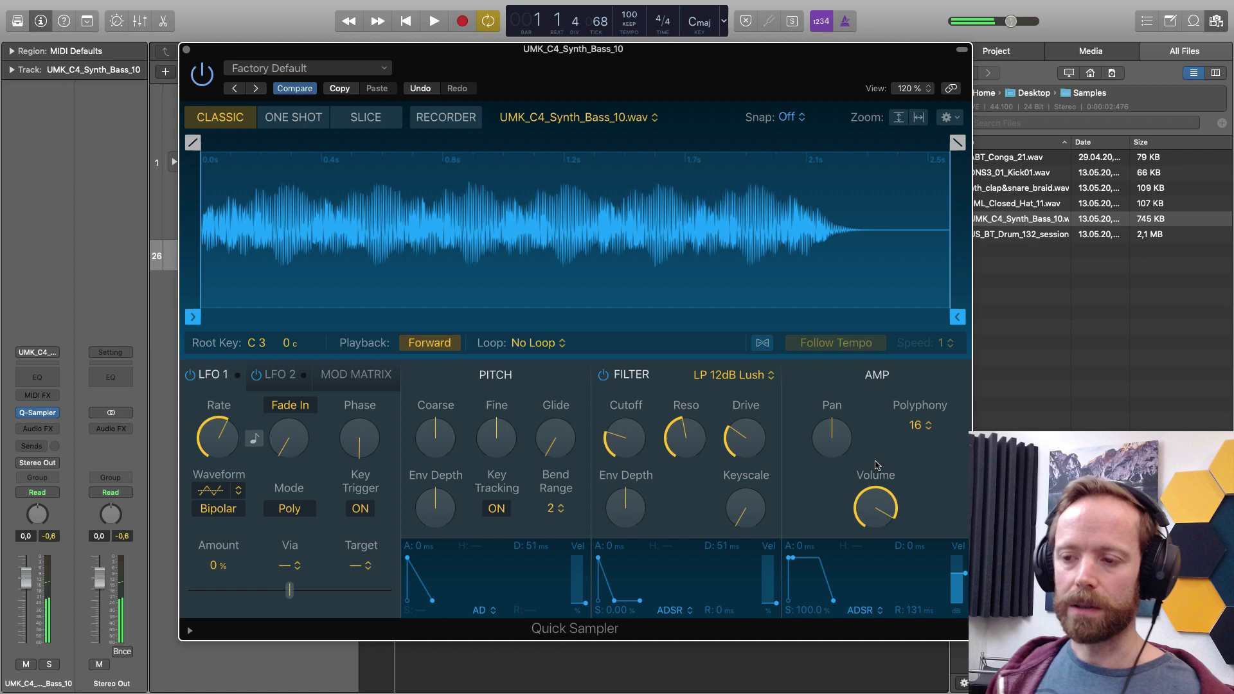
Set polyphony to Mono, turn the filter off, and shape the amp envelope to 1655 ms decay.
click(918, 425)
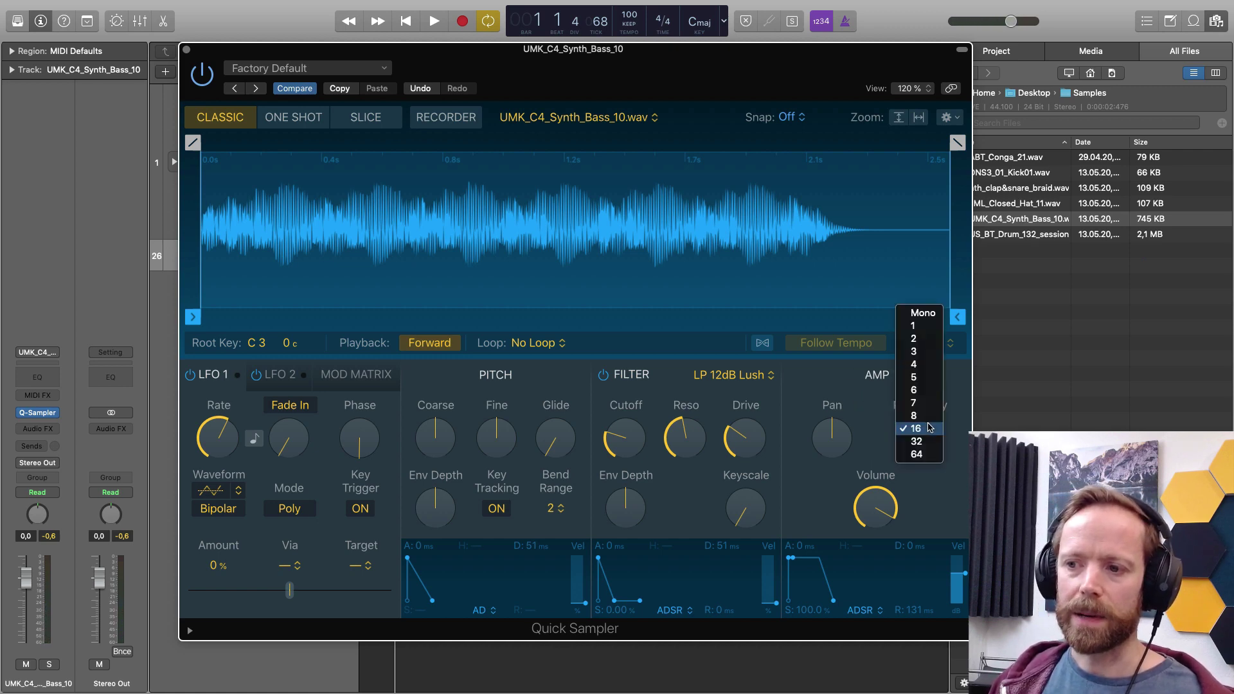
click(926, 313)
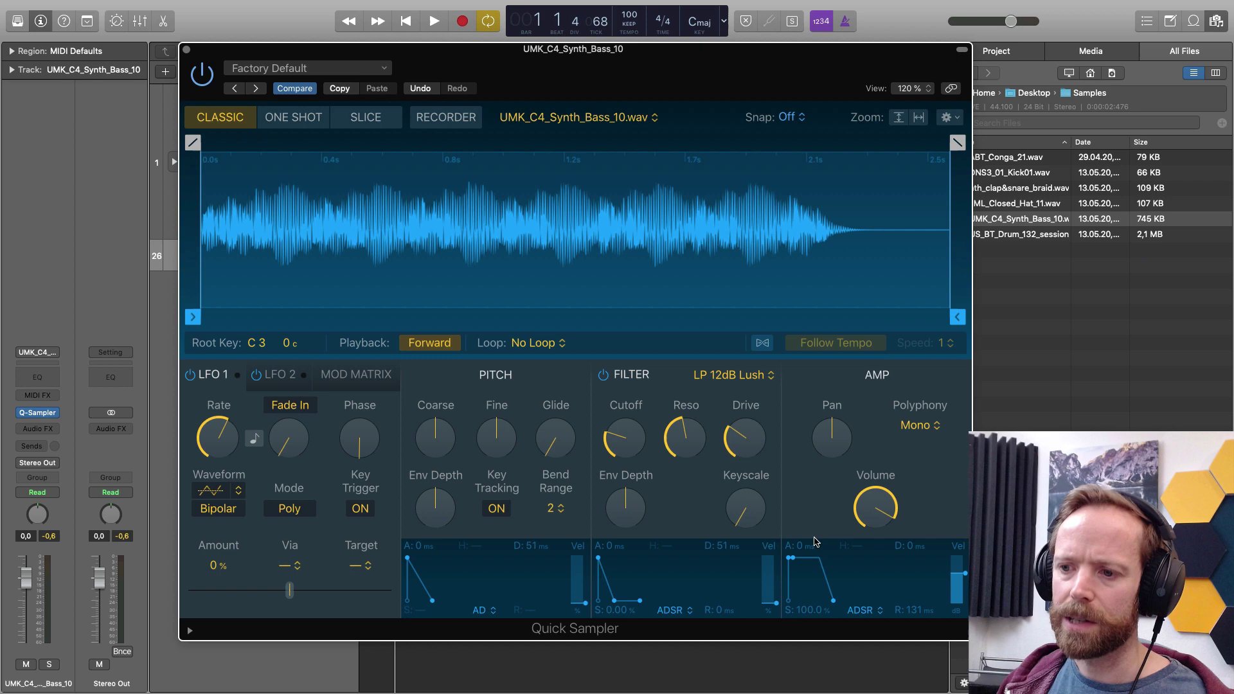
drag(795, 562, 812, 601)
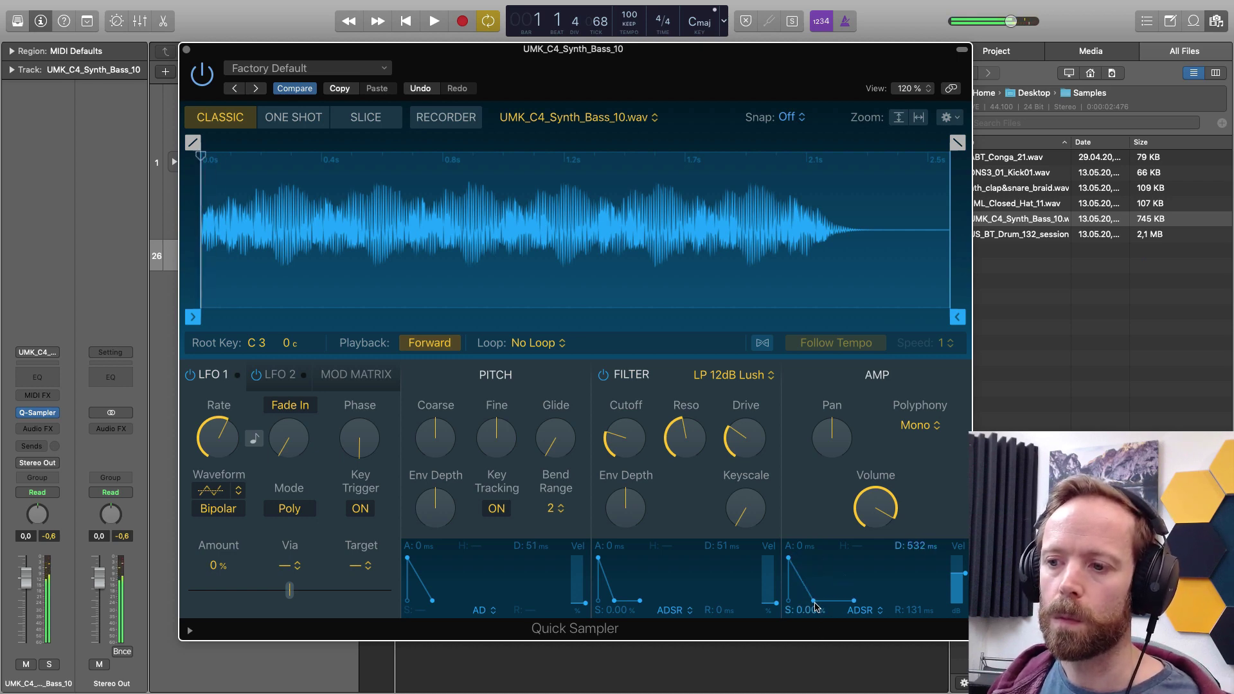
click(603, 374)
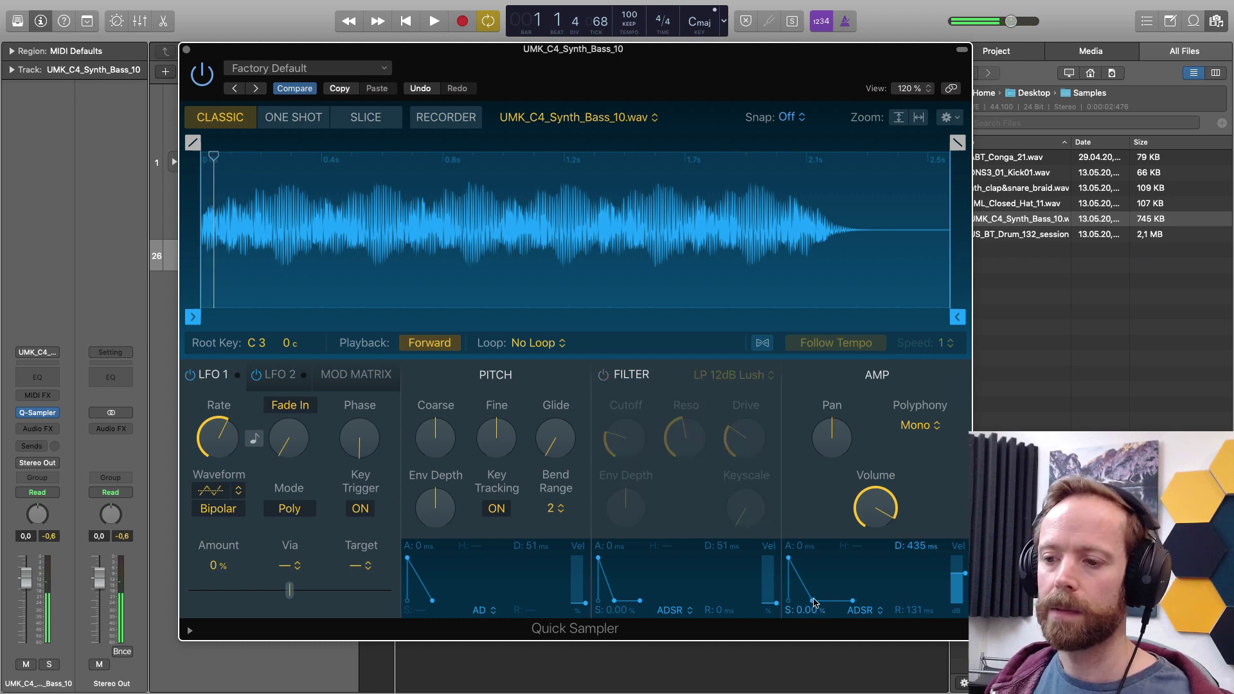
mouse_move(813, 602)
mouse_down()
mouse_move(823, 609)
mouse_move(810, 610)
mouse_up()
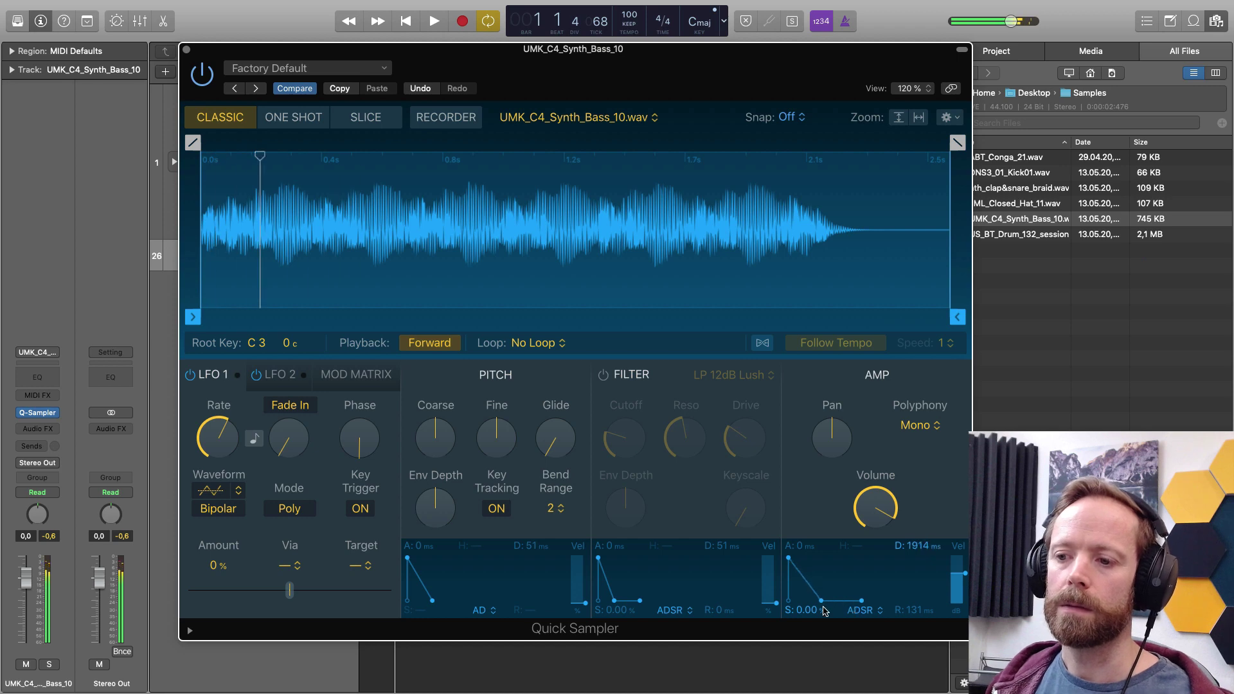
mouse_move(788, 557)
mouse_down()
mouse_move(813, 554)
mouse_move(789, 556)
mouse_up()
Restore full amp sustain, set filter envelope depth +61.6% and decay 352 ms, then bypass the filter.
drag(803, 601, 822, 499)
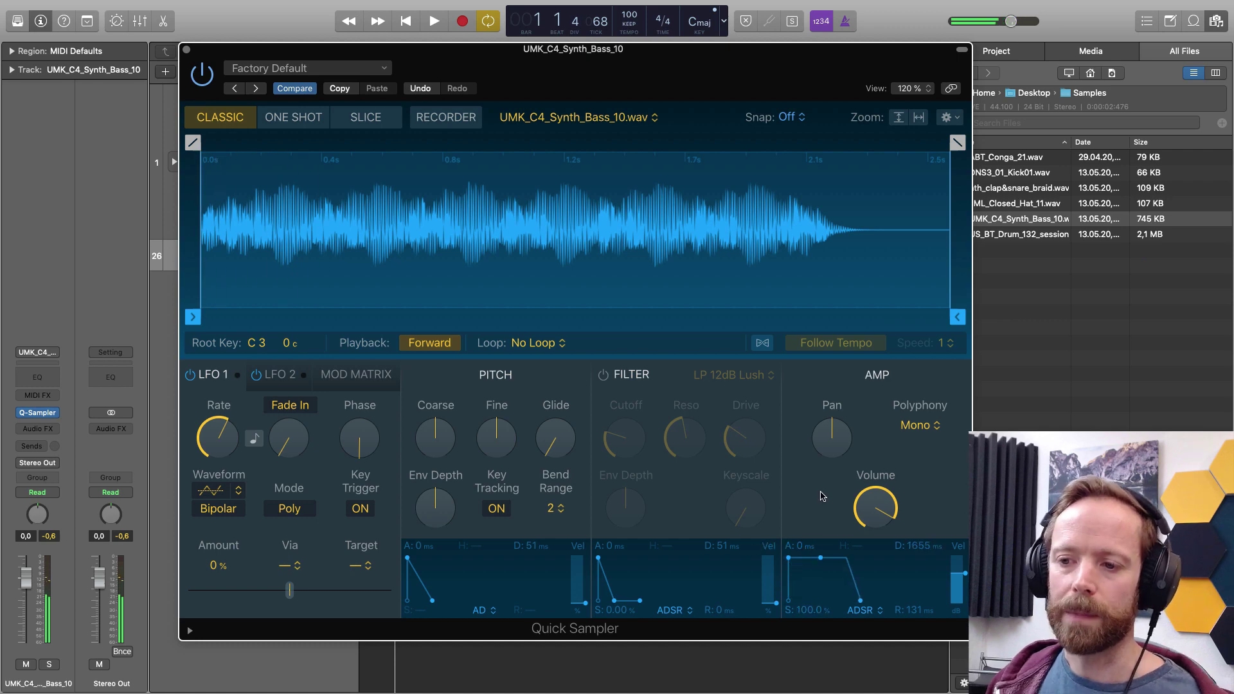
click(603, 375)
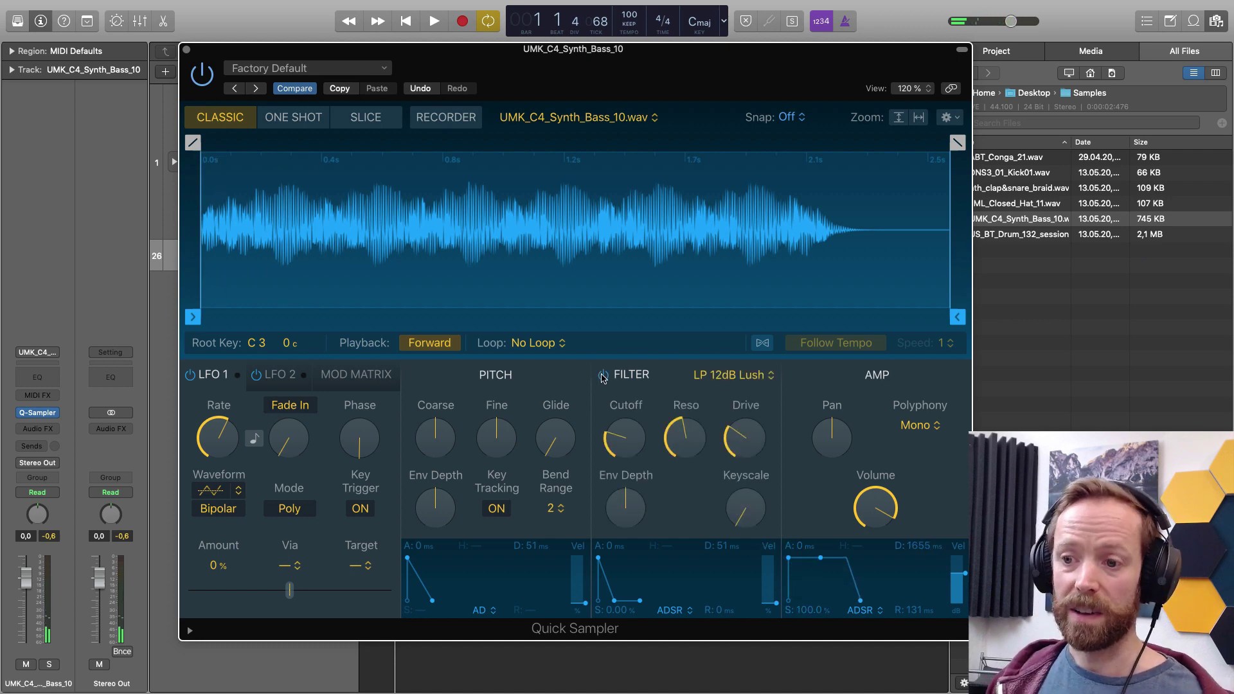
mouse_move(631, 505)
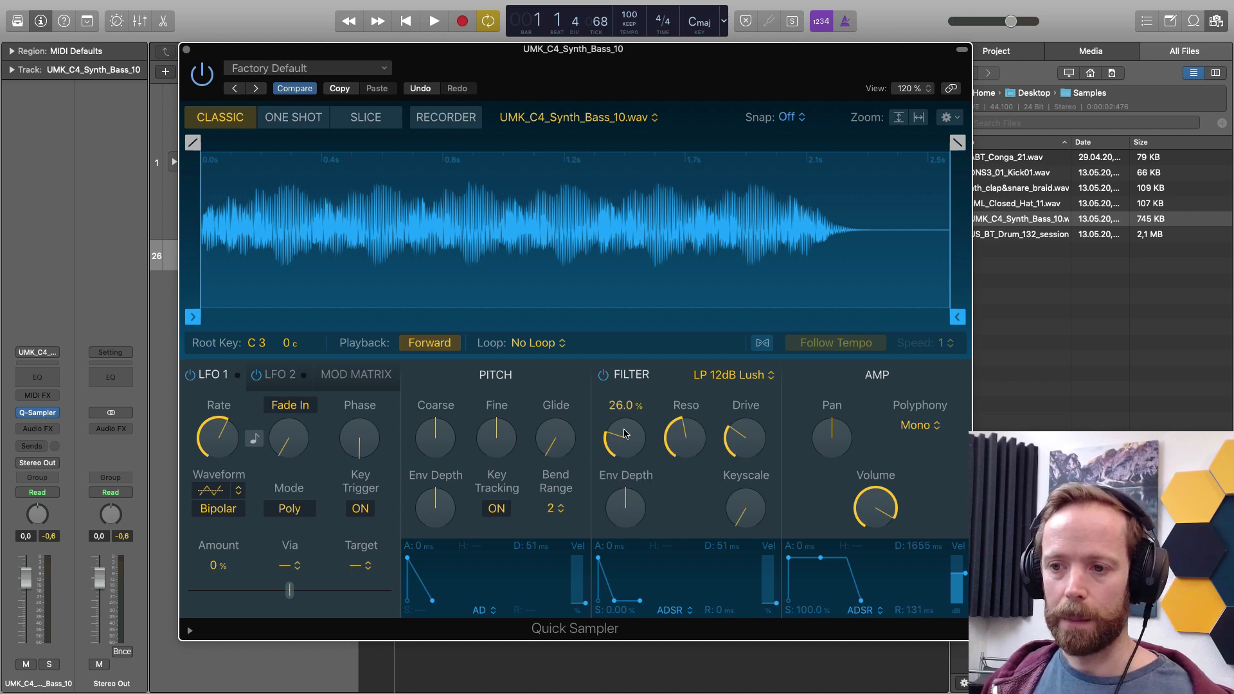
drag(635, 476, 635, 445)
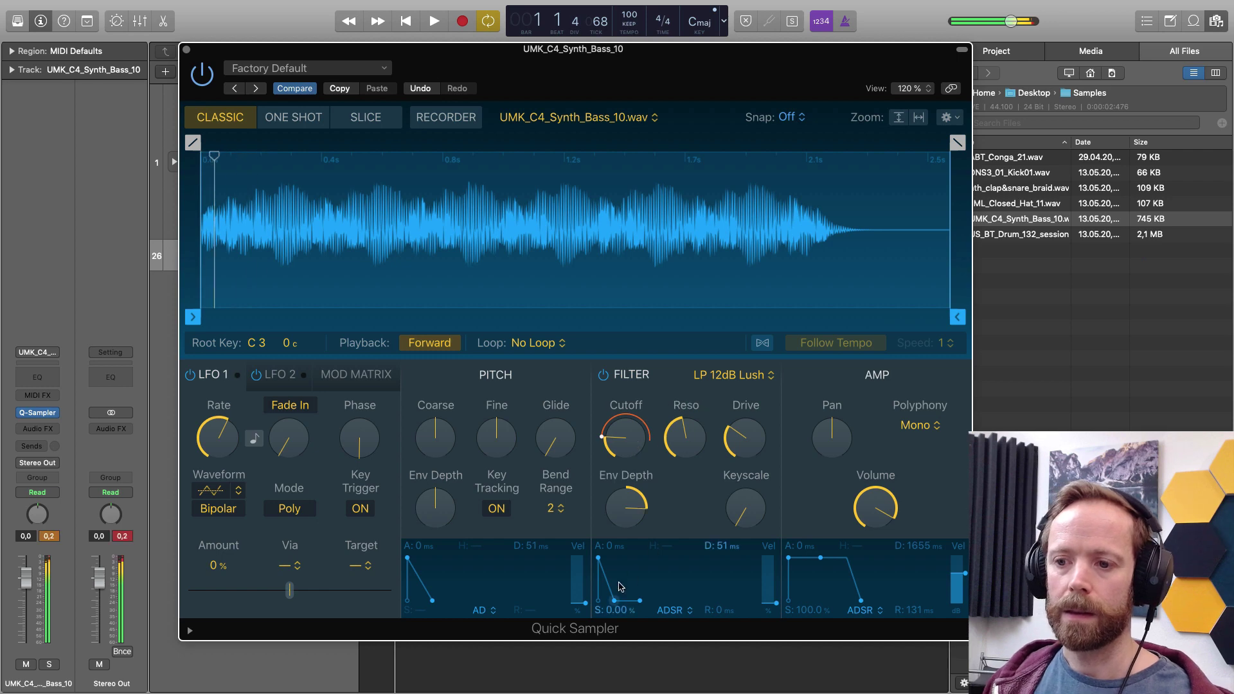
mouse_move(615, 601)
mouse_down()
mouse_move(642, 604)
mouse_move(621, 604)
mouse_up()
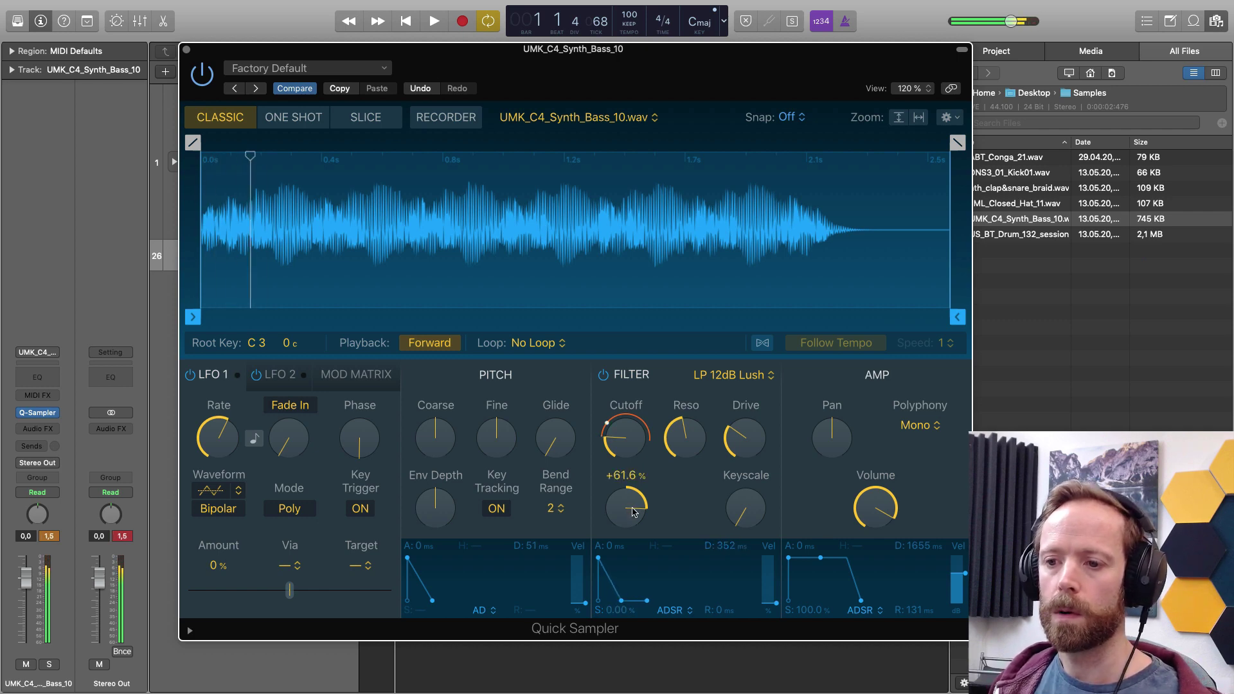
click(603, 375)
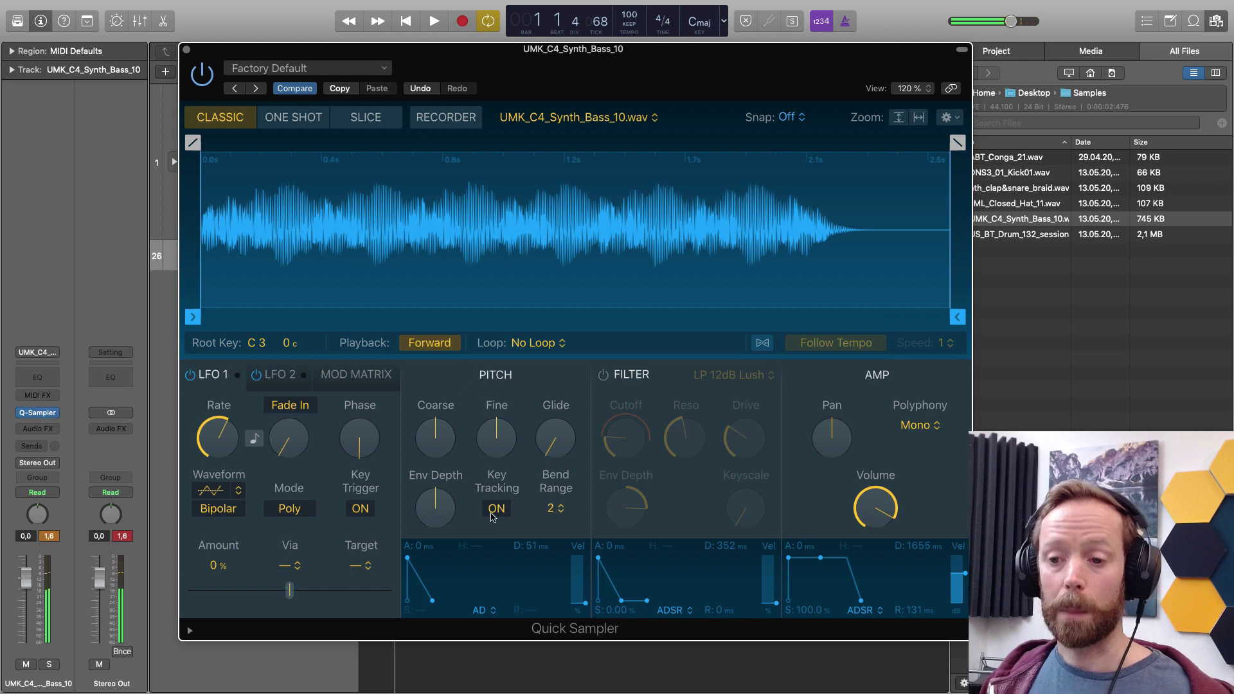
Push Pitch Env Depth to maximum and lengthen the pitch envelope decay.
mouse_move(471, 429)
mouse_move(435, 496)
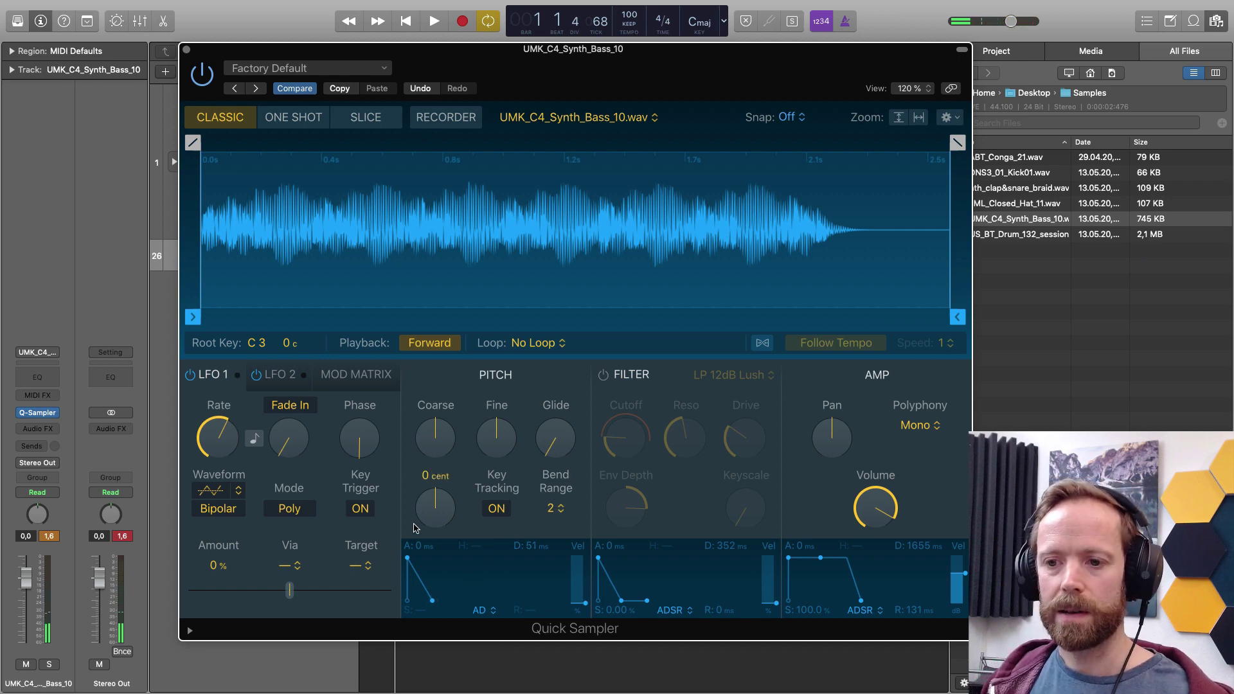
drag(436, 501, 438, 476)
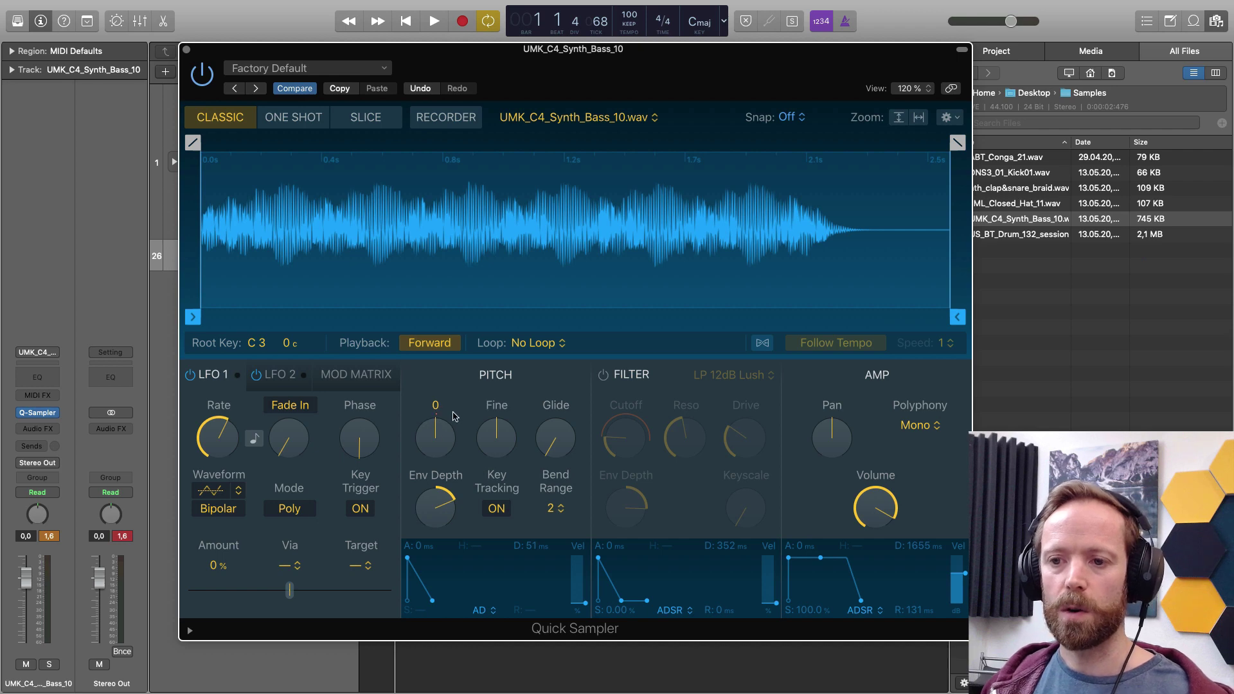
drag(450, 430, 451, 442)
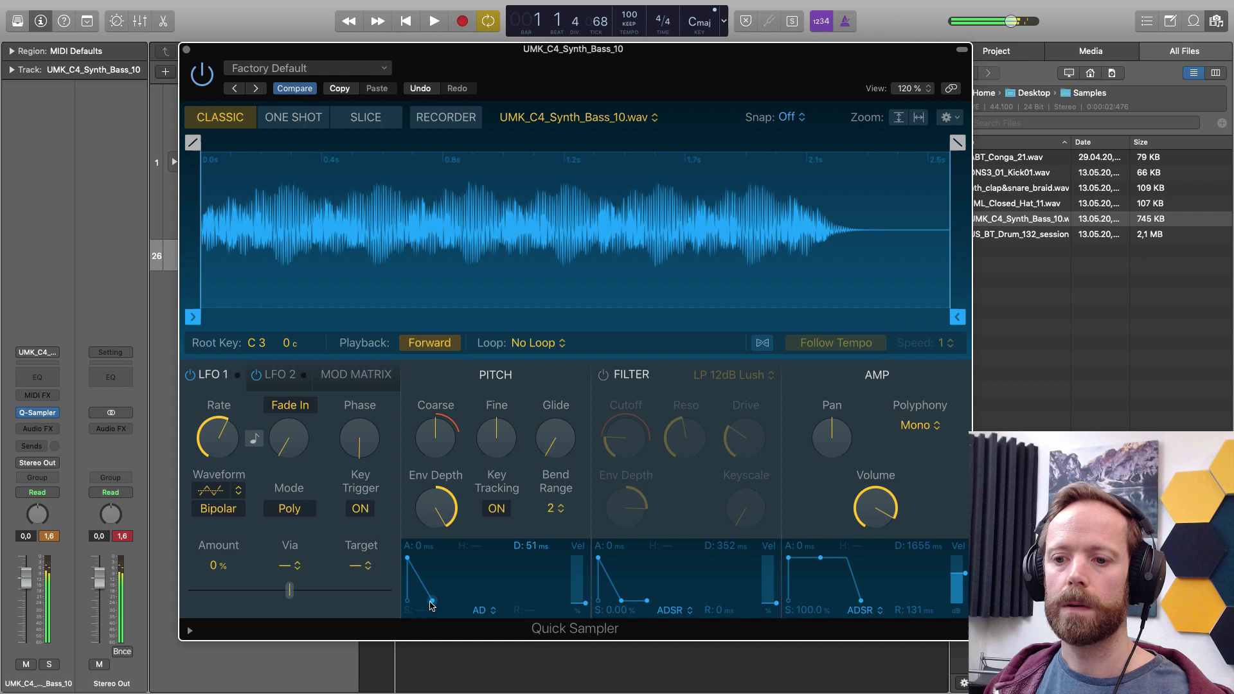
drag(431, 604, 446, 600)
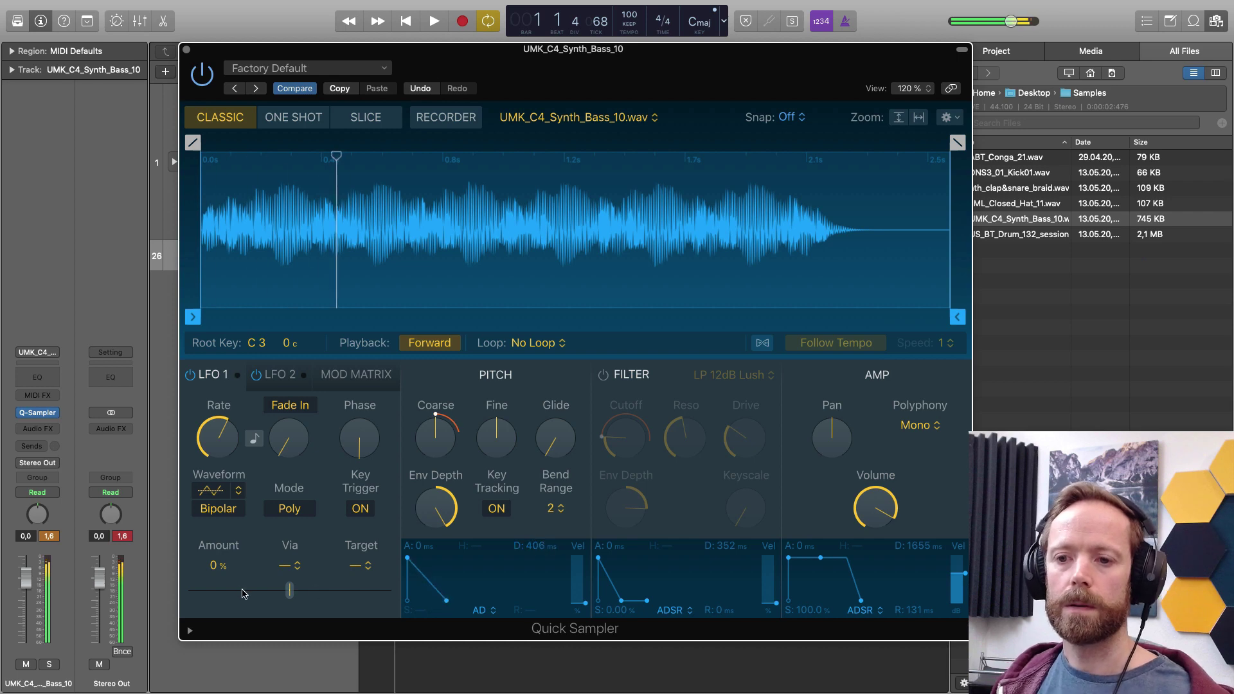
Trim the track volume, set pitch envelope attack 109 ms and decay 27 ms, then zero the depth.
drag(25, 577, 99, 584)
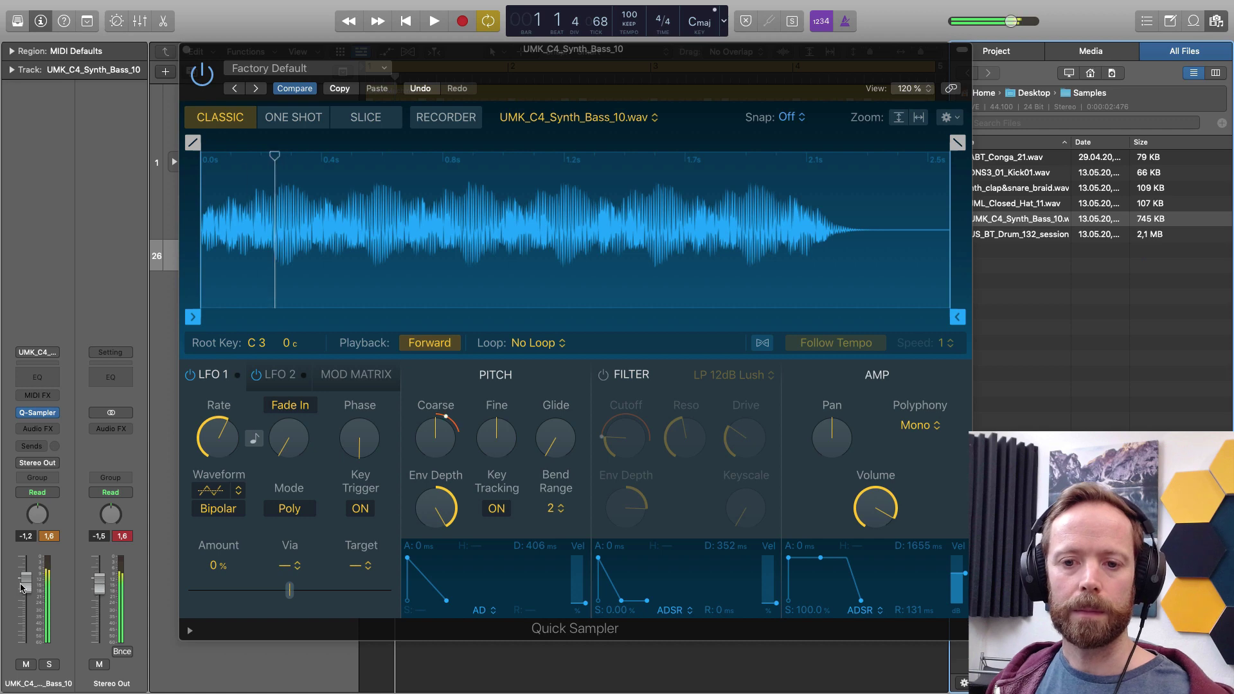
drag(21, 586, 27, 583)
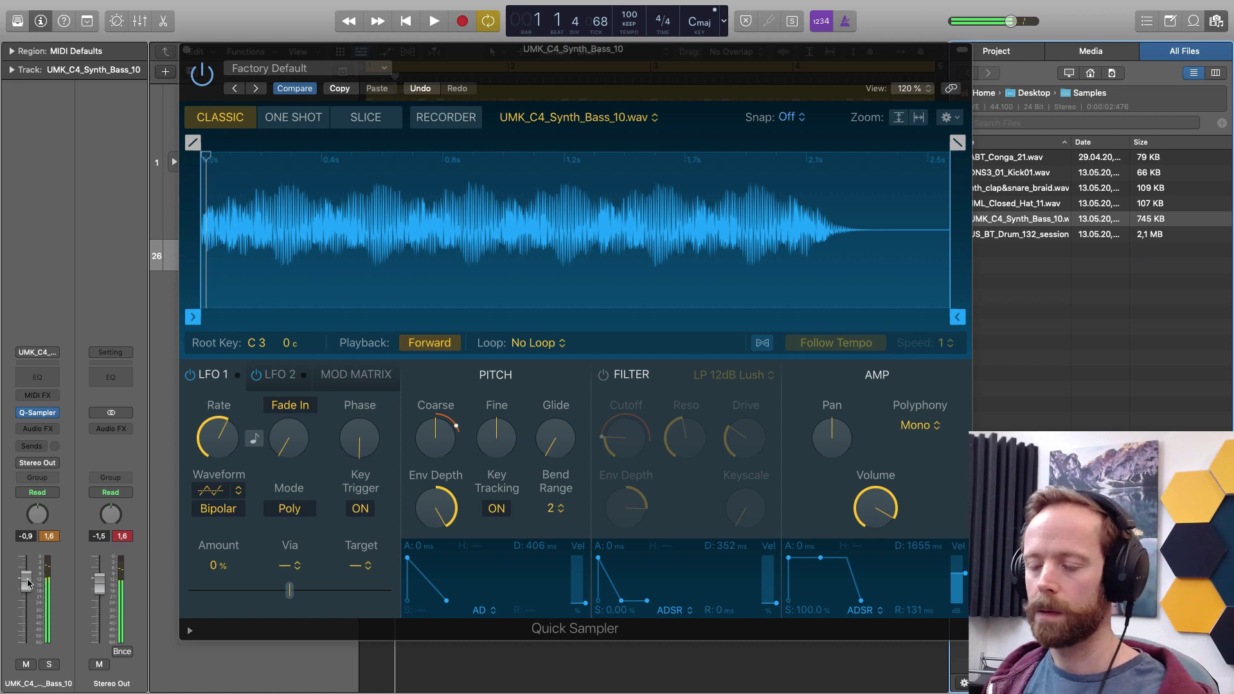
mouse_move(406, 558)
mouse_down()
mouse_move(458, 559)
mouse_move(431, 557)
mouse_up()
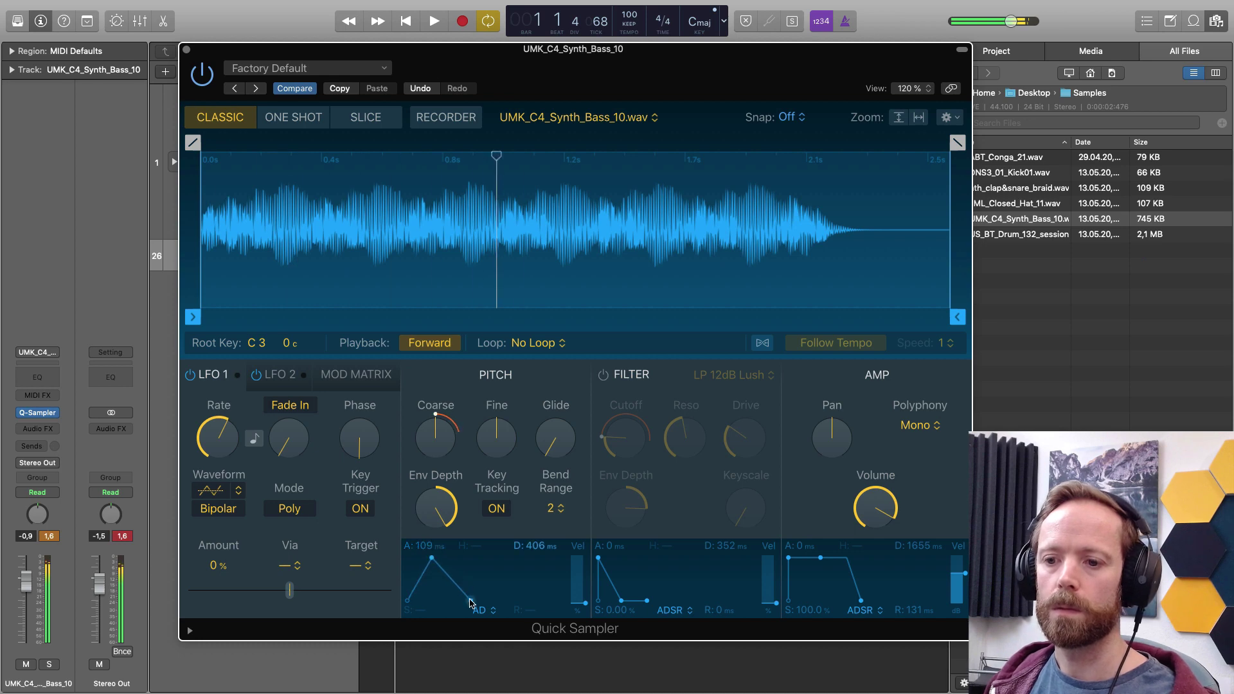
drag(470, 603, 454, 600)
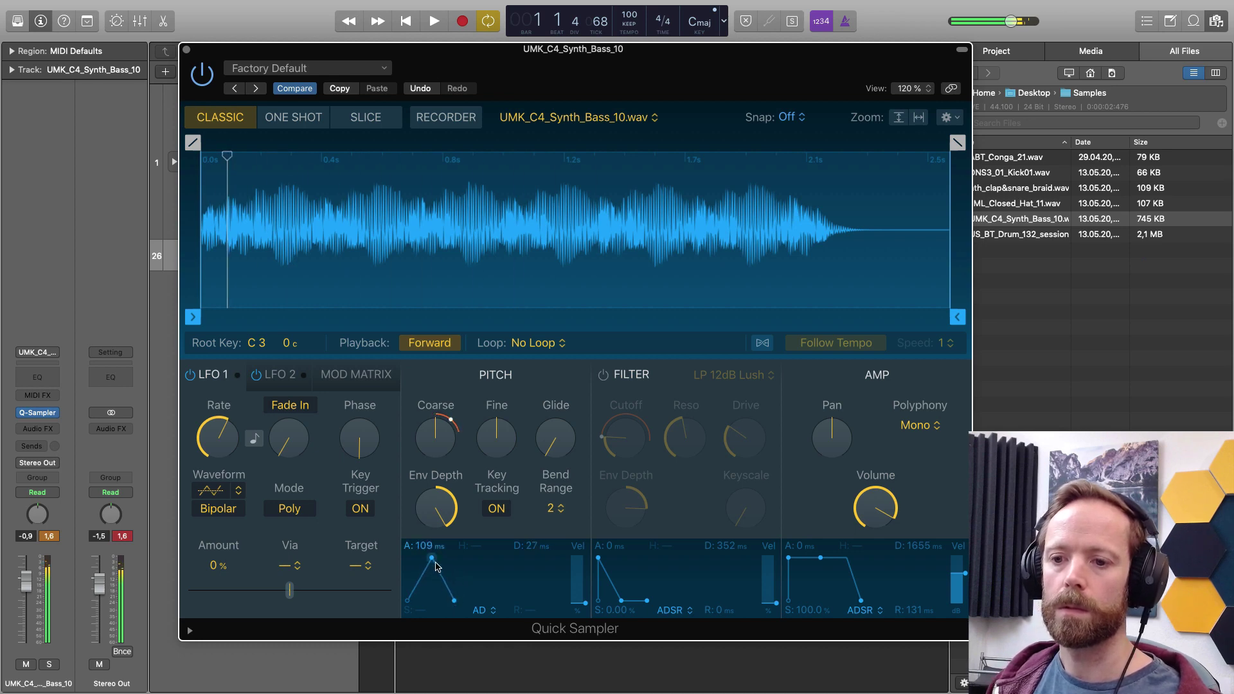
key(space)
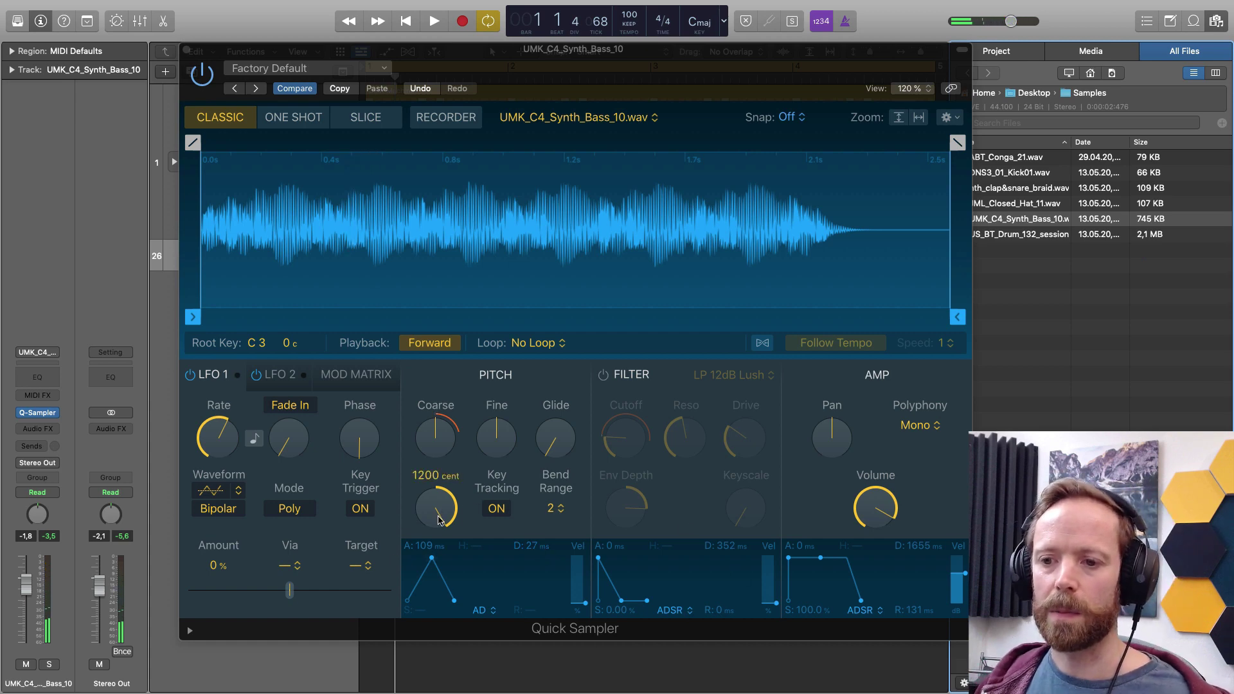
drag(438, 519, 448, 570)
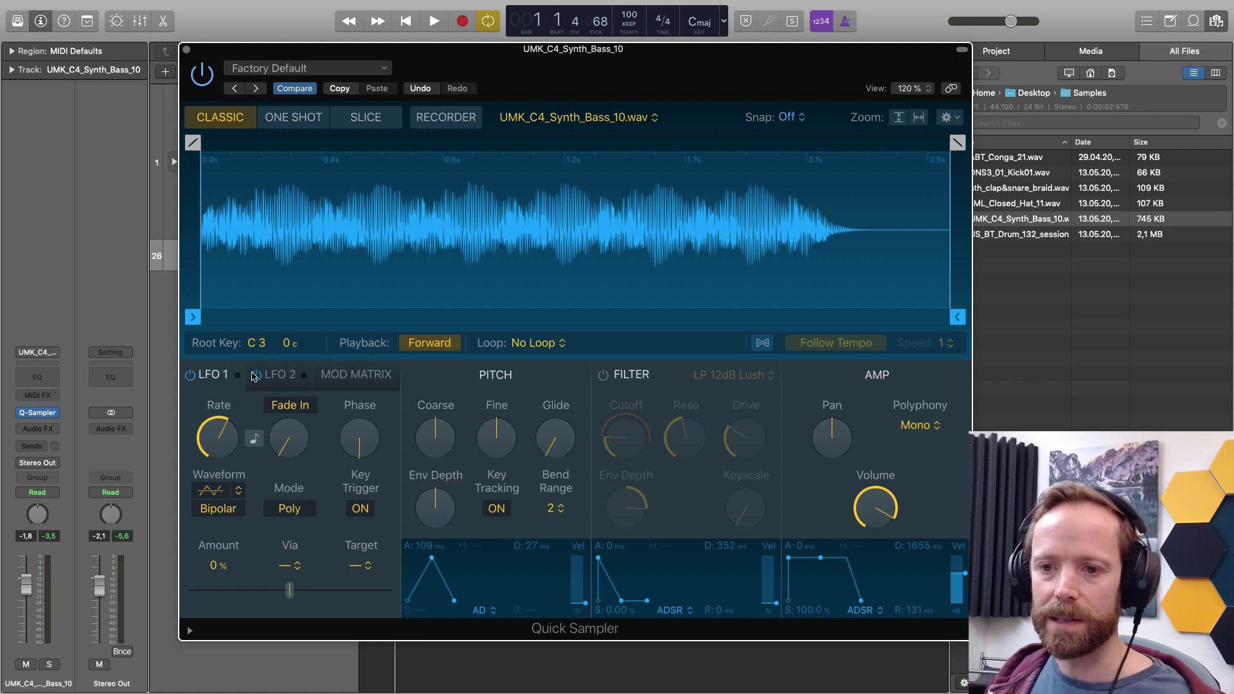
Route LFO 1 to Pitch with a 1200 cent amount and a faster rate.
click(274, 378)
click(215, 378)
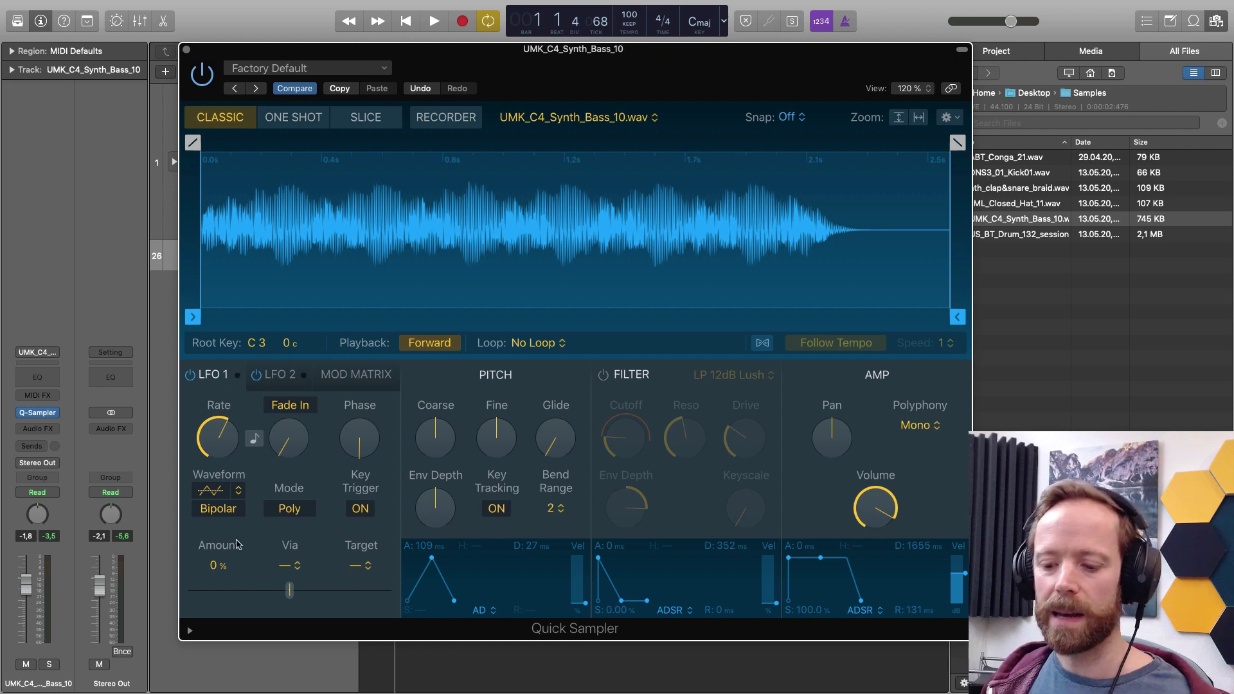
click(358, 567)
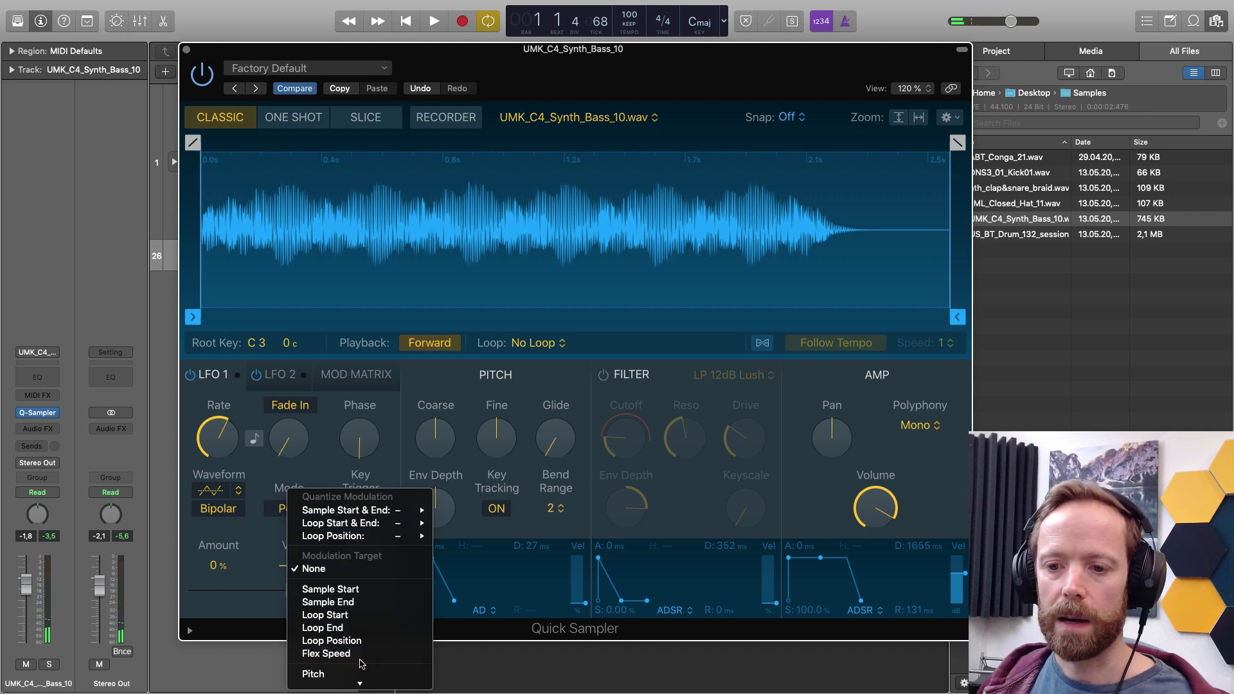
scroll(359, 660, down, 5)
click(320, 443)
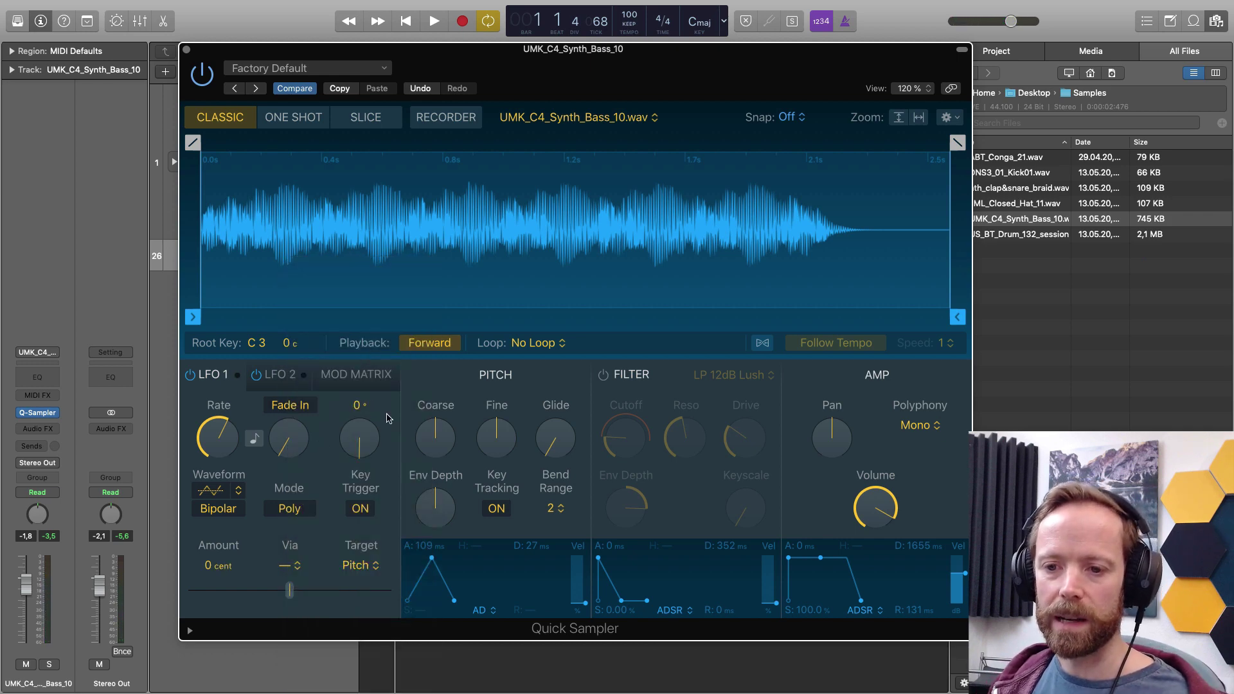
drag(291, 589, 391, 591)
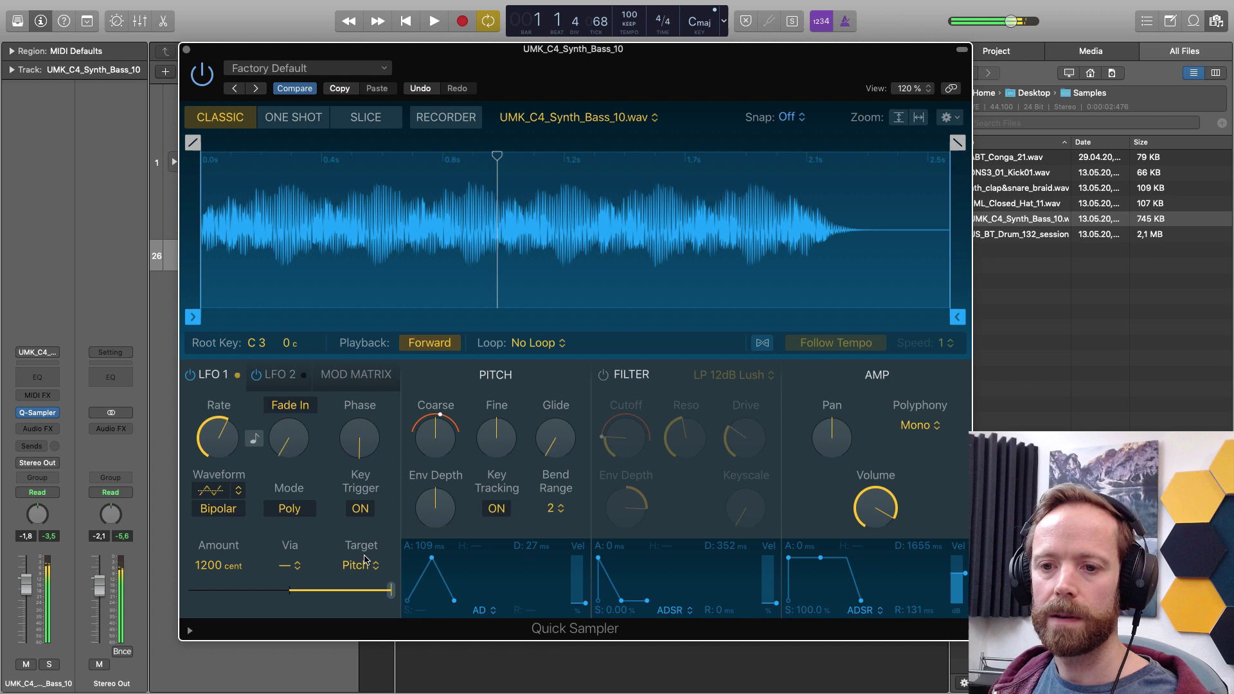
mouse_move(221, 432)
mouse_move(221, 432)
mouse_down()
mouse_move(218, 419)
mouse_move(220, 527)
mouse_move(233, 438)
mouse_up()
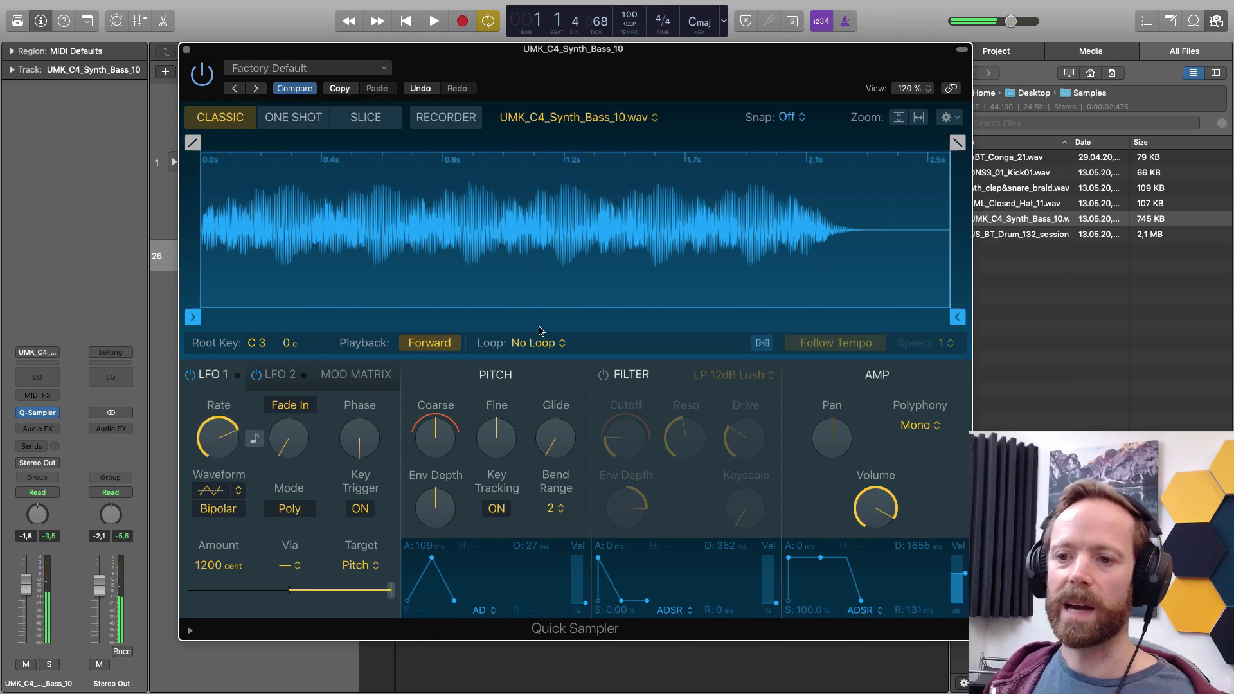
scroll(543, 331, up, 2)
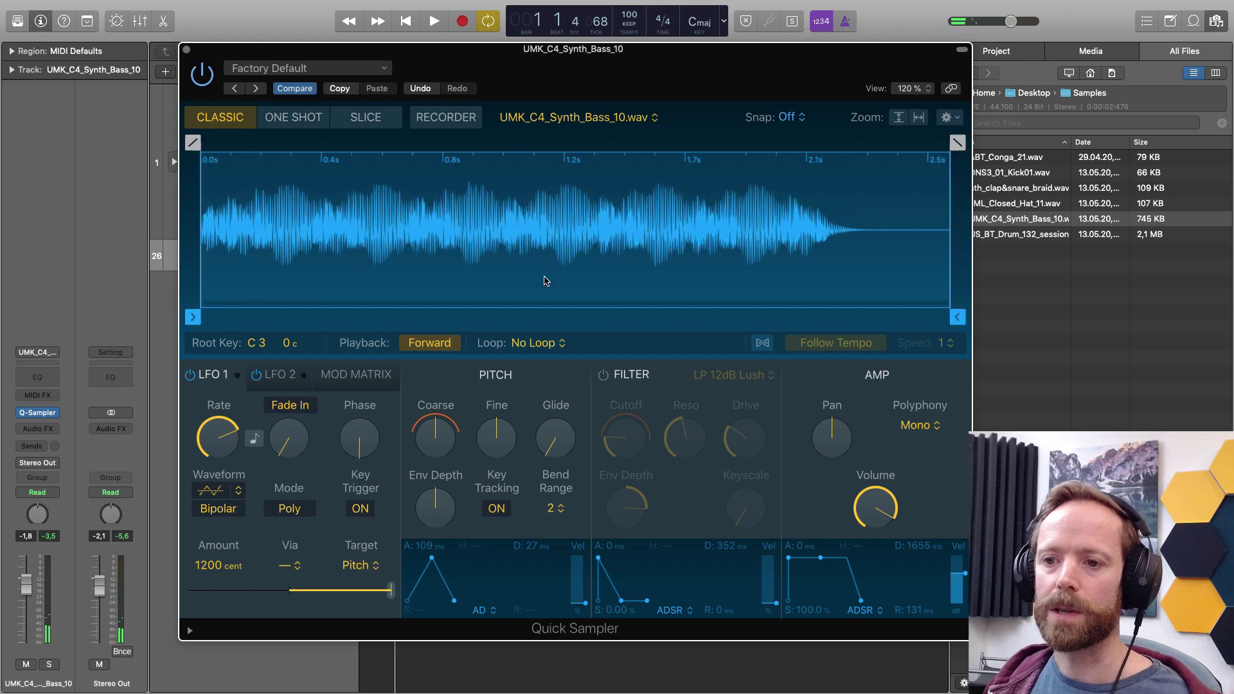
Set the sample's Loop mode to Forward.
scroll(543, 276, down, 2)
click(533, 342)
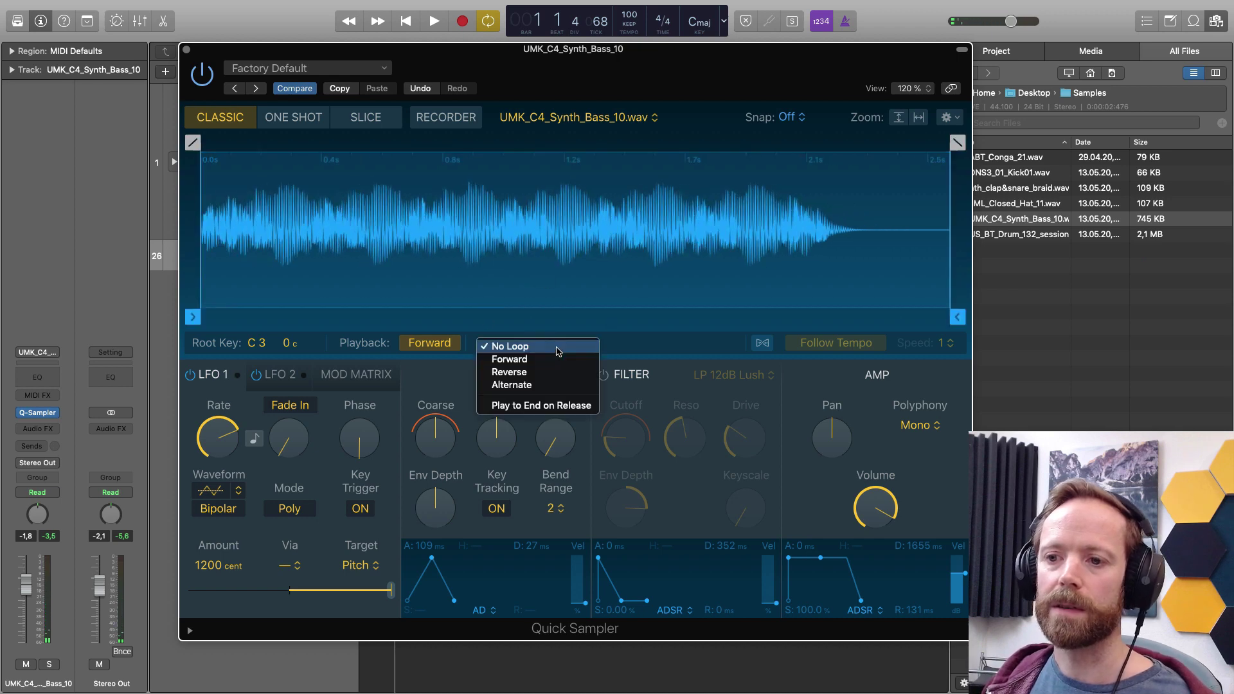
click(523, 362)
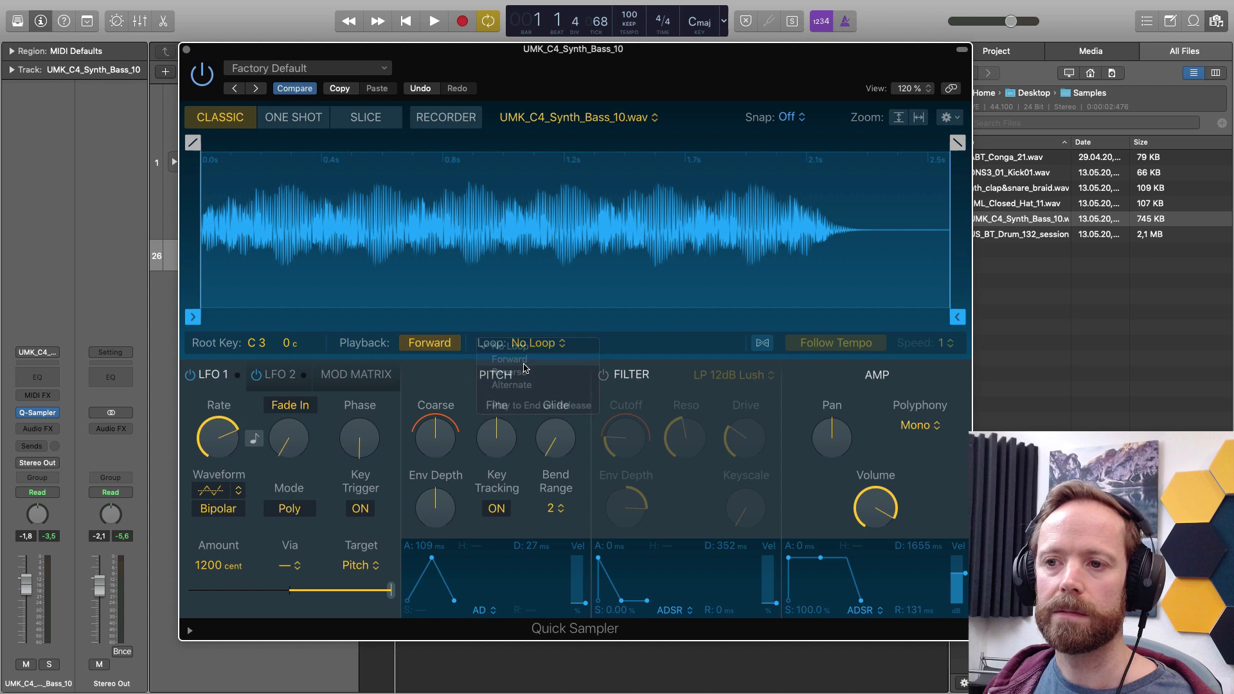
Place the loop start at 0.528 s and end at 1.143 s, and widen the crossfade.
drag(917, 142, 686, 142)
drag(193, 142, 413, 140)
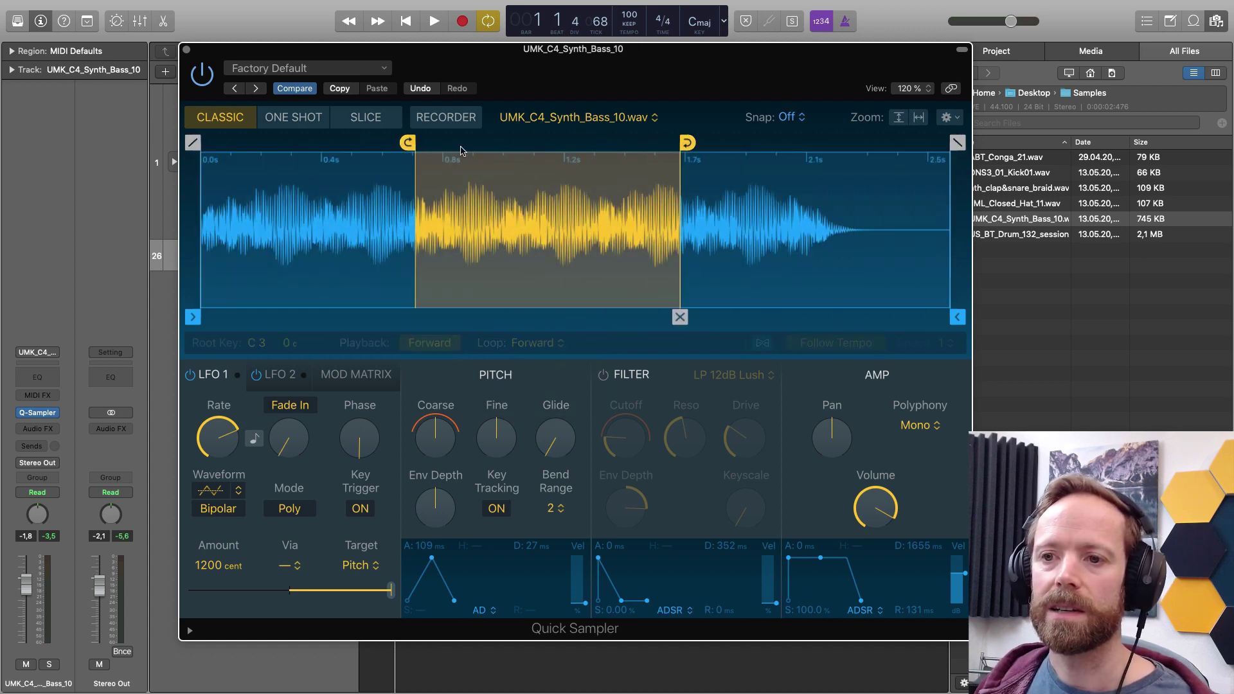
drag(683, 142, 603, 142)
drag(411, 140, 355, 142)
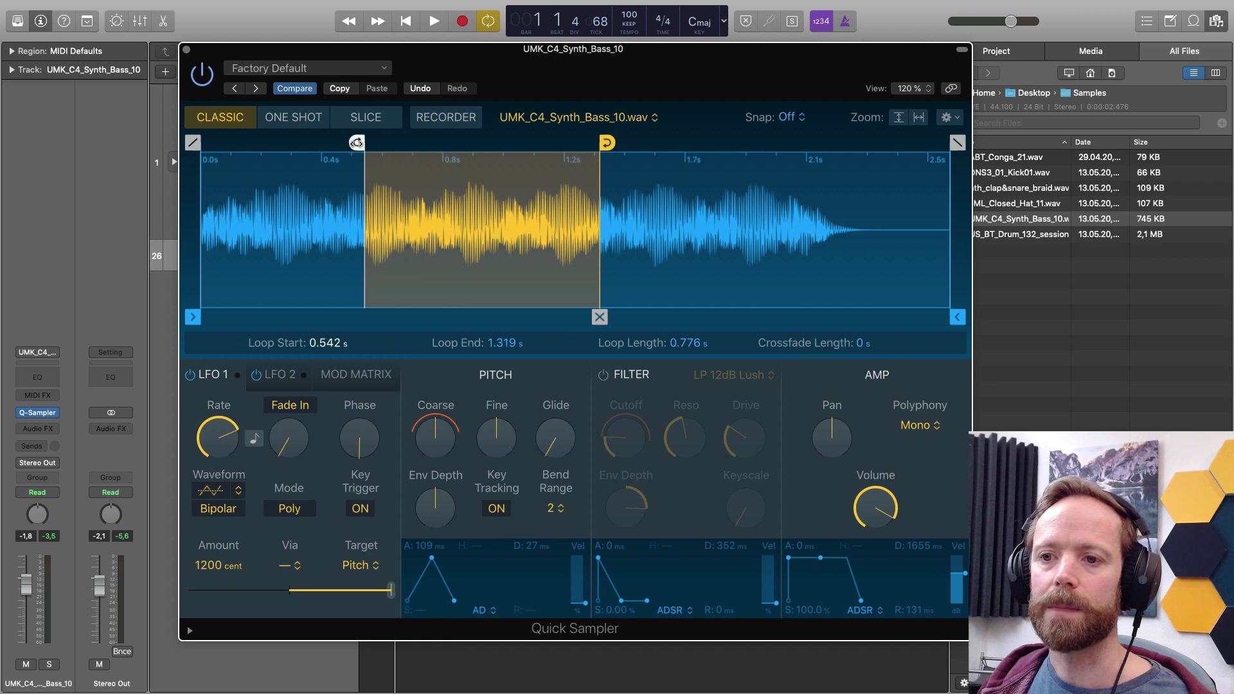
drag(606, 142, 563, 143)
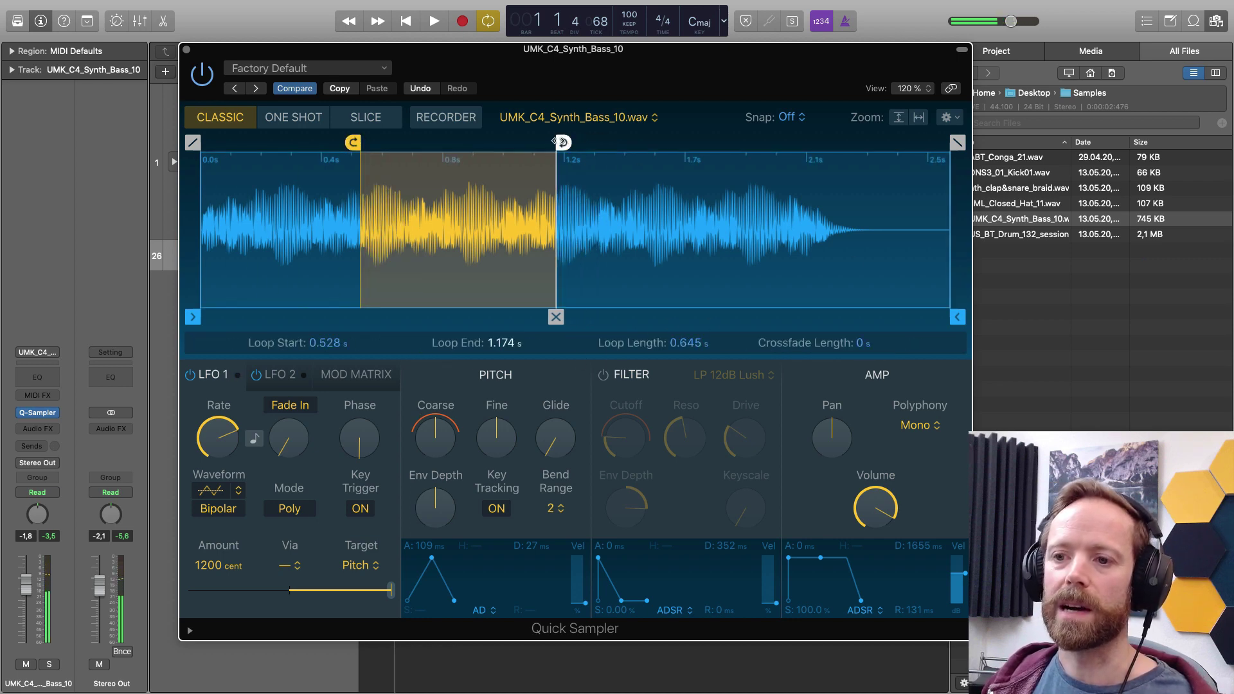
drag(557, 141, 547, 142)
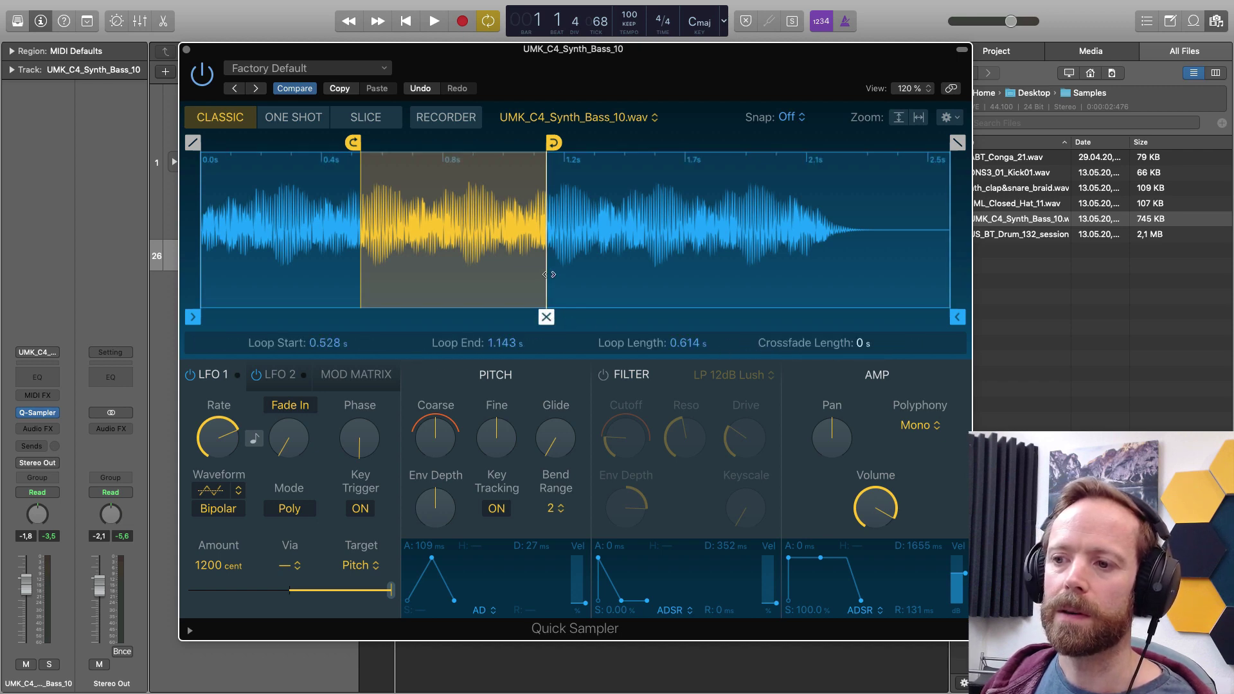
drag(545, 274, 480, 553)
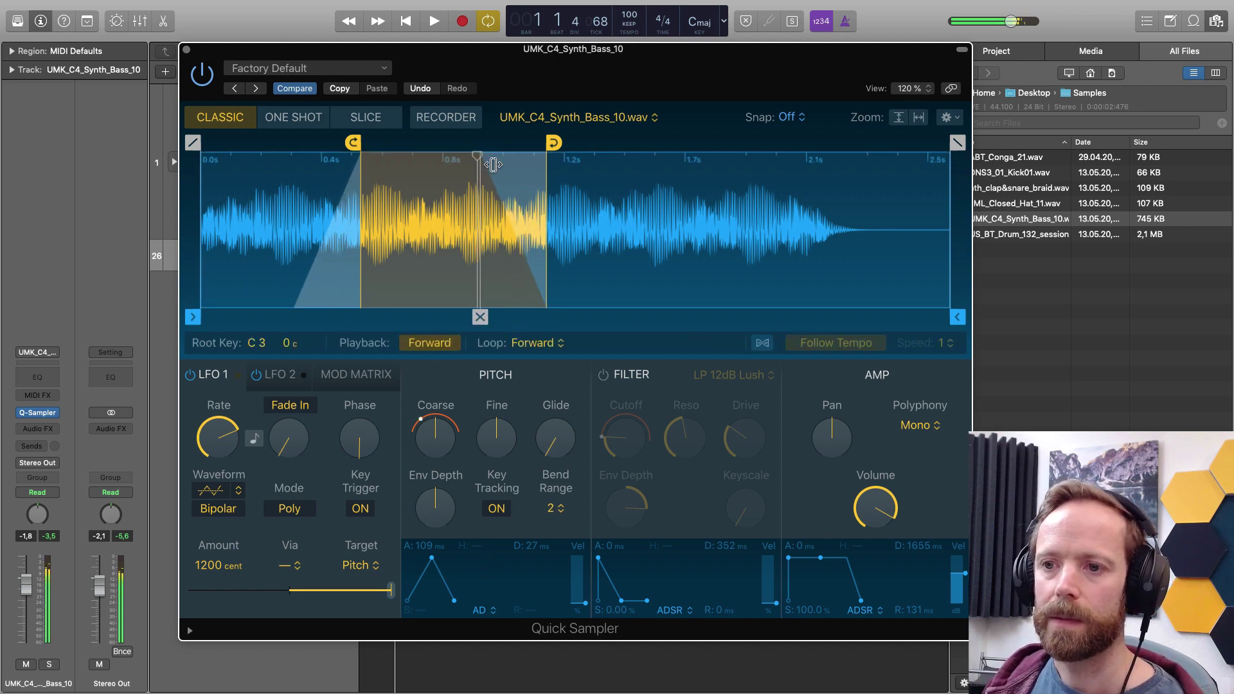
Move the loop near the sample's start, around 0.277 s, and switch off LFO 1.
mouse_move(543, 142)
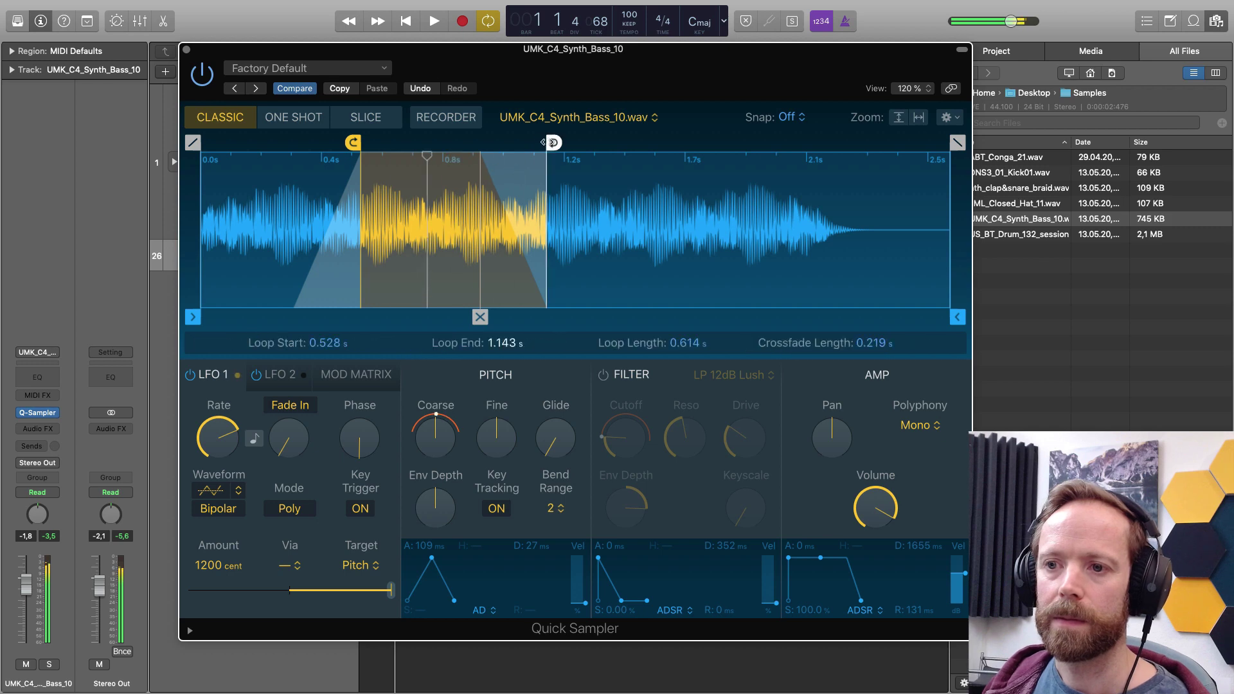
drag(543, 142, 516, 142)
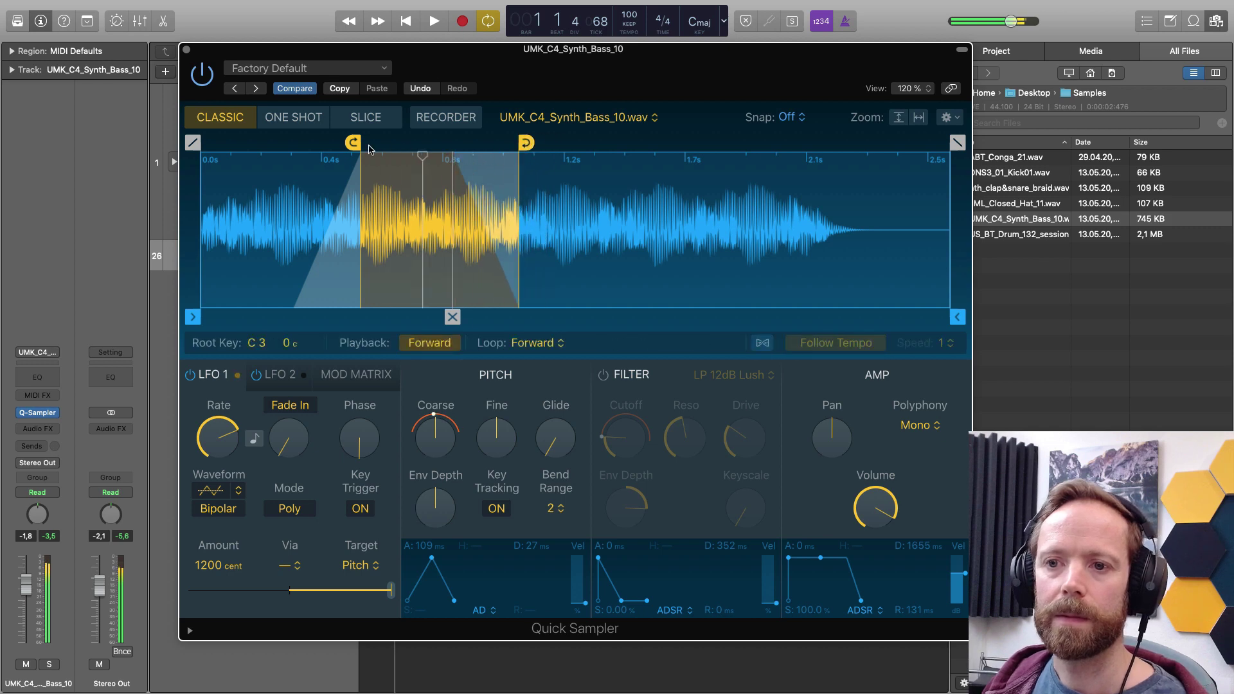
drag(353, 142, 345, 142)
click(190, 374)
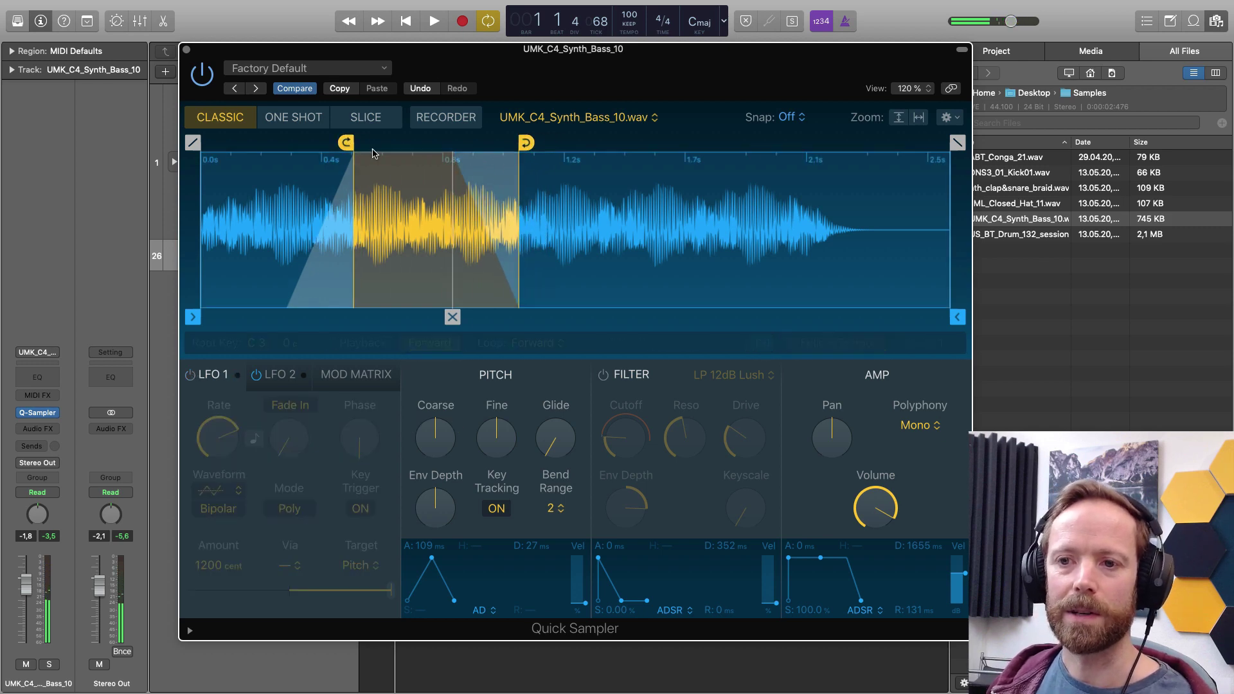
mouse_move(347, 144)
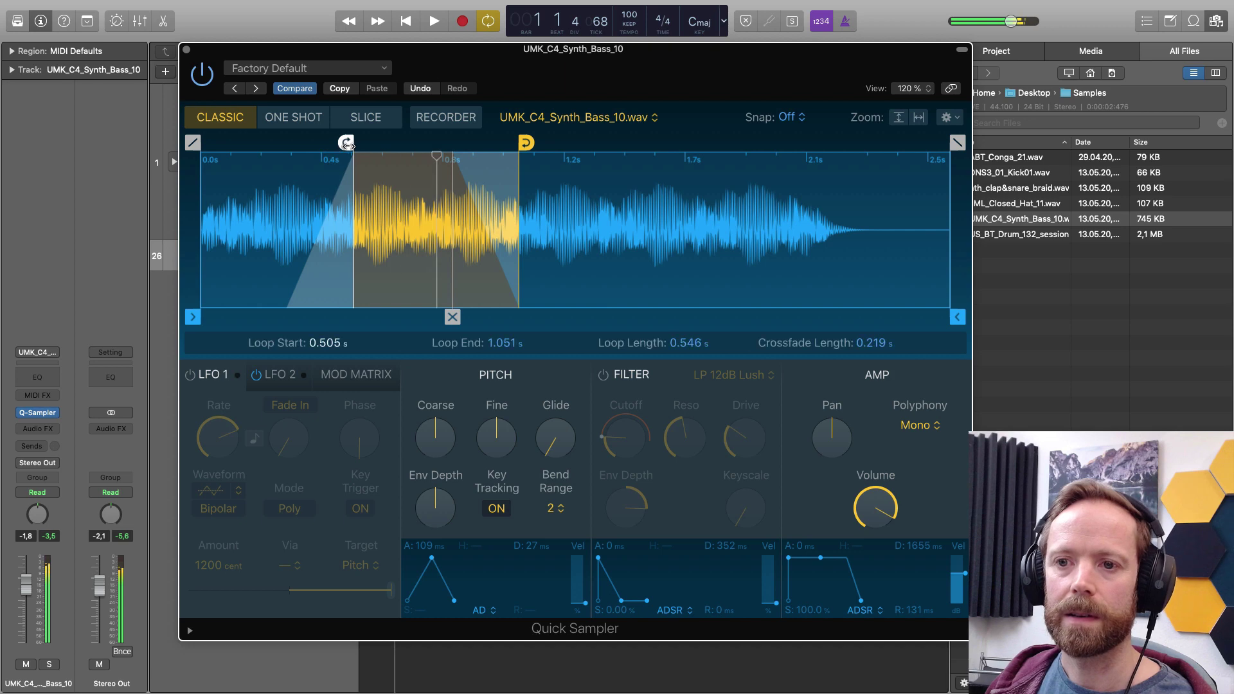
drag(347, 144, 276, 143)
drag(522, 147, 403, 145)
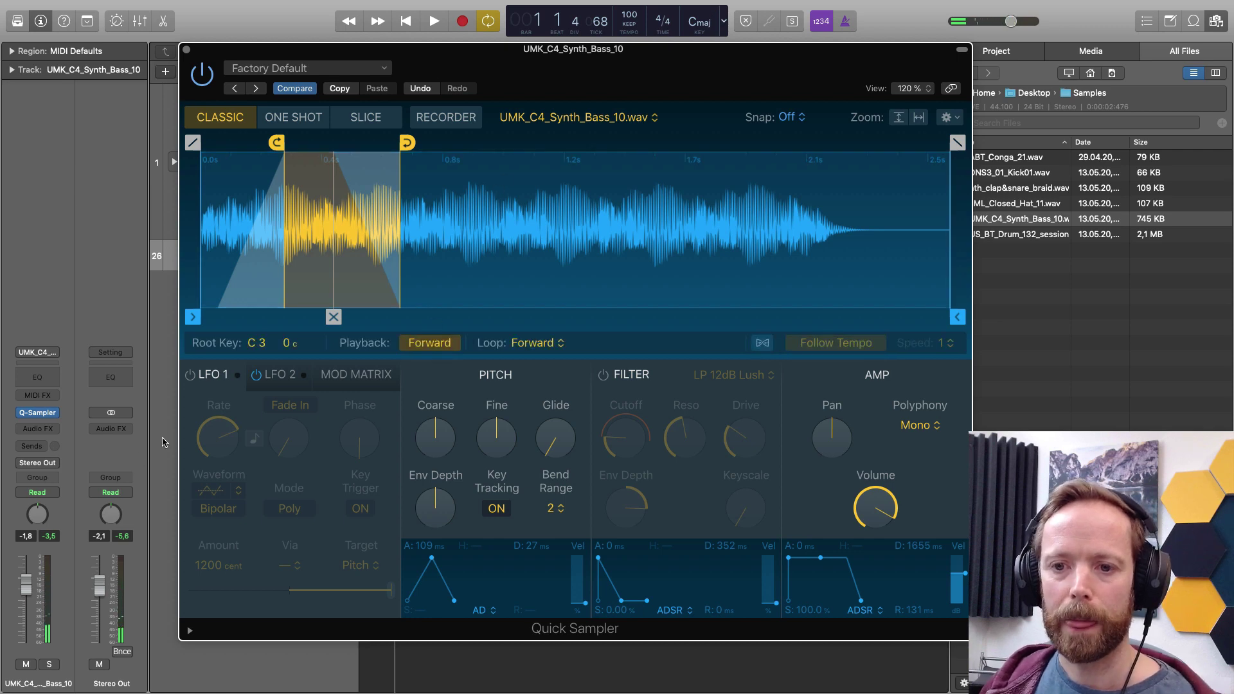
Turn on LFO 1 for pitch, slow its rate slightly, and lower its amount to 238 cents.
click(190, 377)
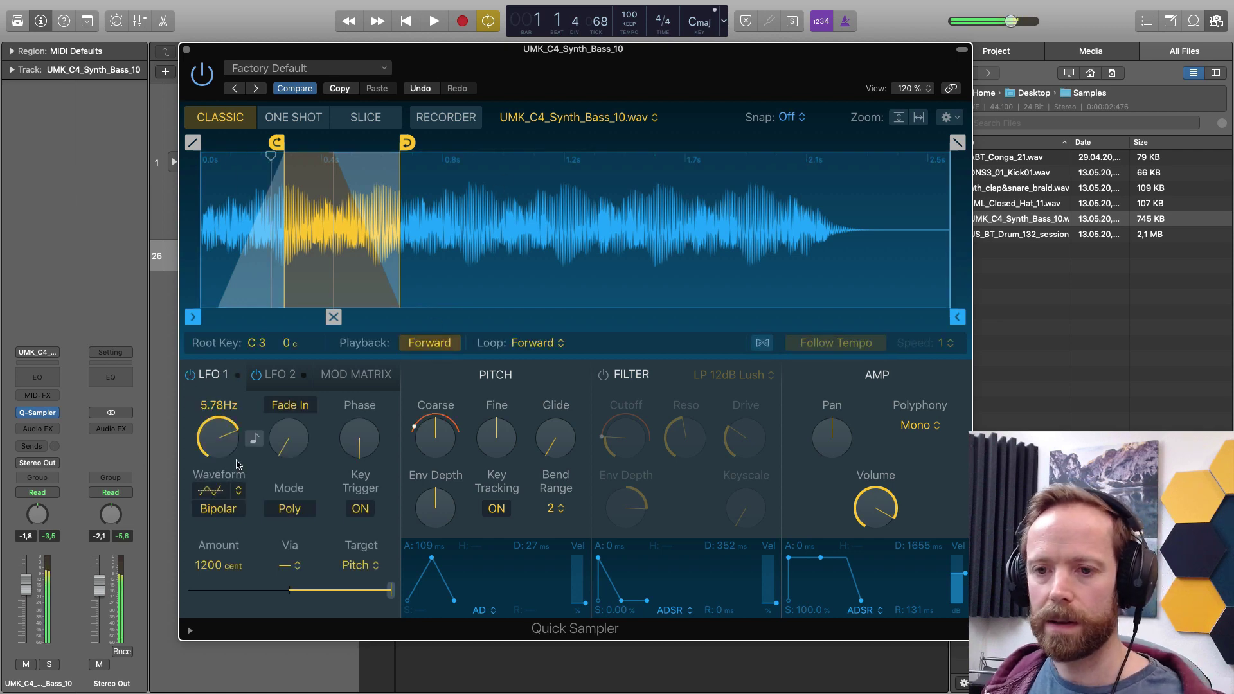
drag(220, 443, 242, 419)
drag(391, 590, 365, 591)
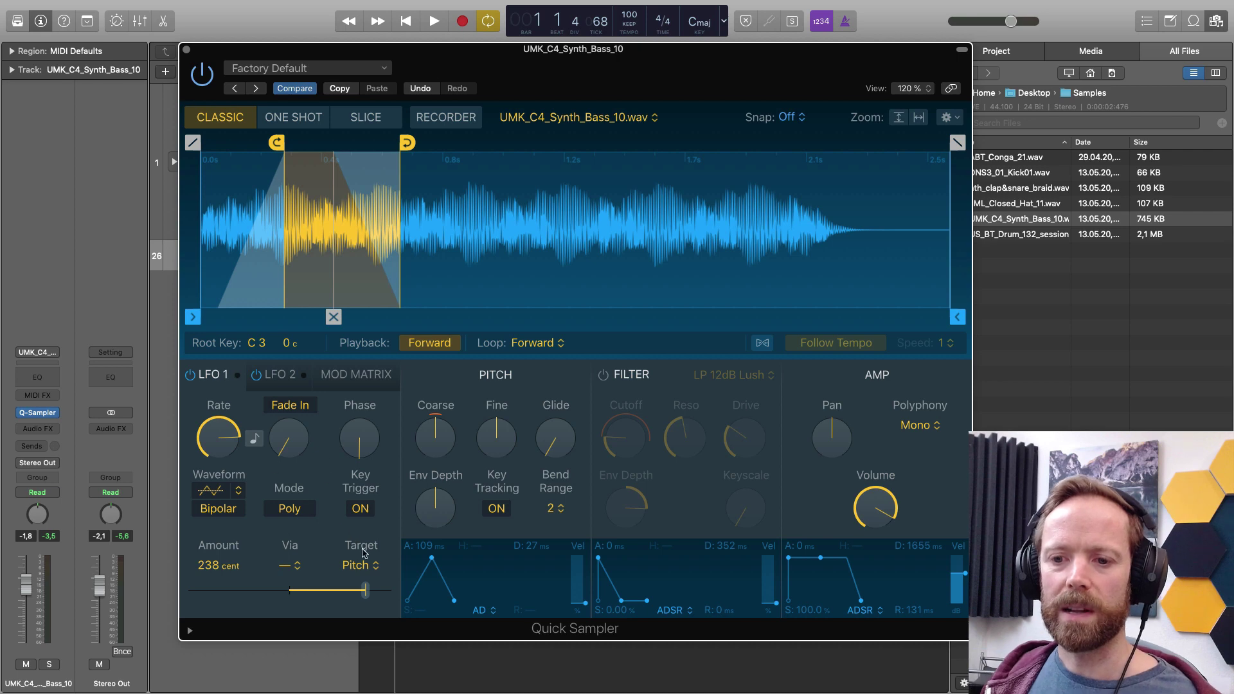
Route LFO 1's depth via the Mod Wheel and set its pitch amount to 0 cents.
click(297, 565)
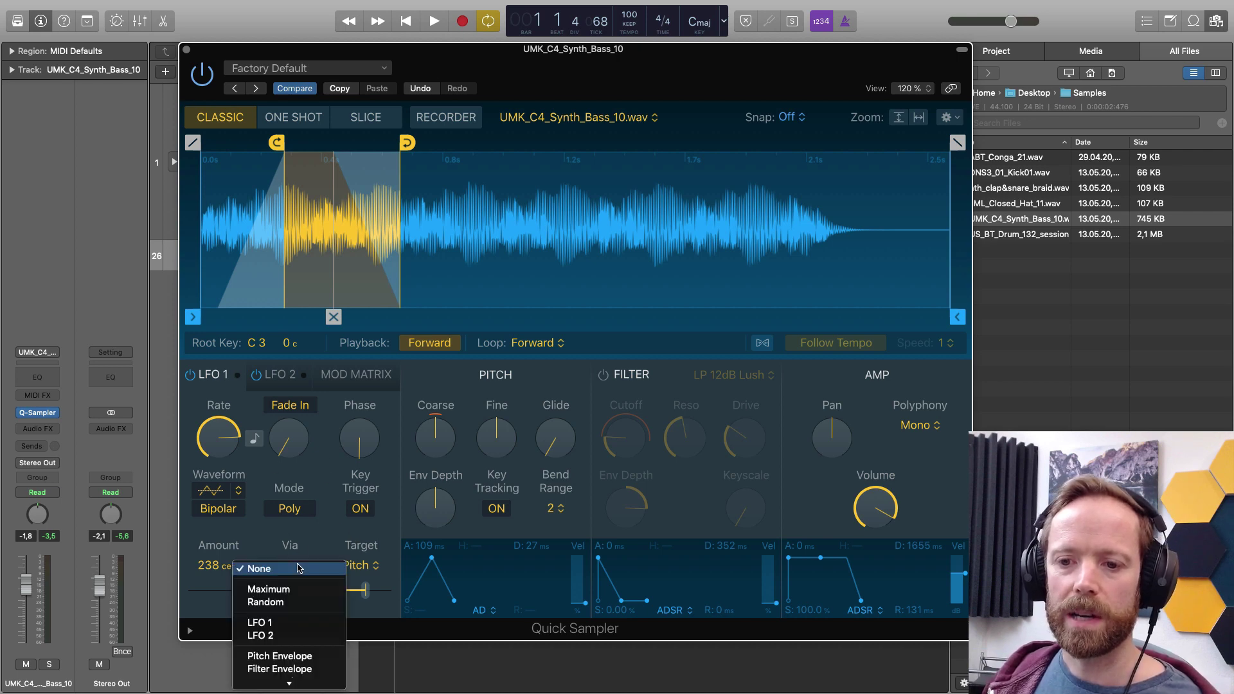
scroll(295, 594, down, 3)
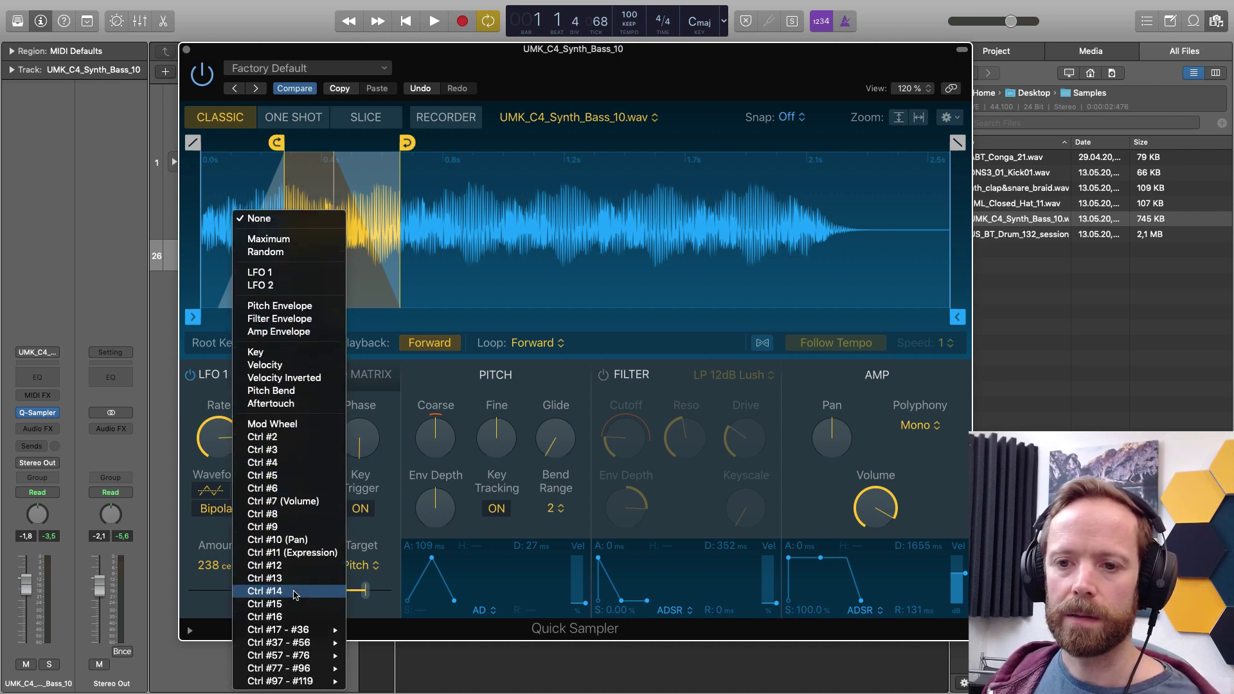
click(284, 428)
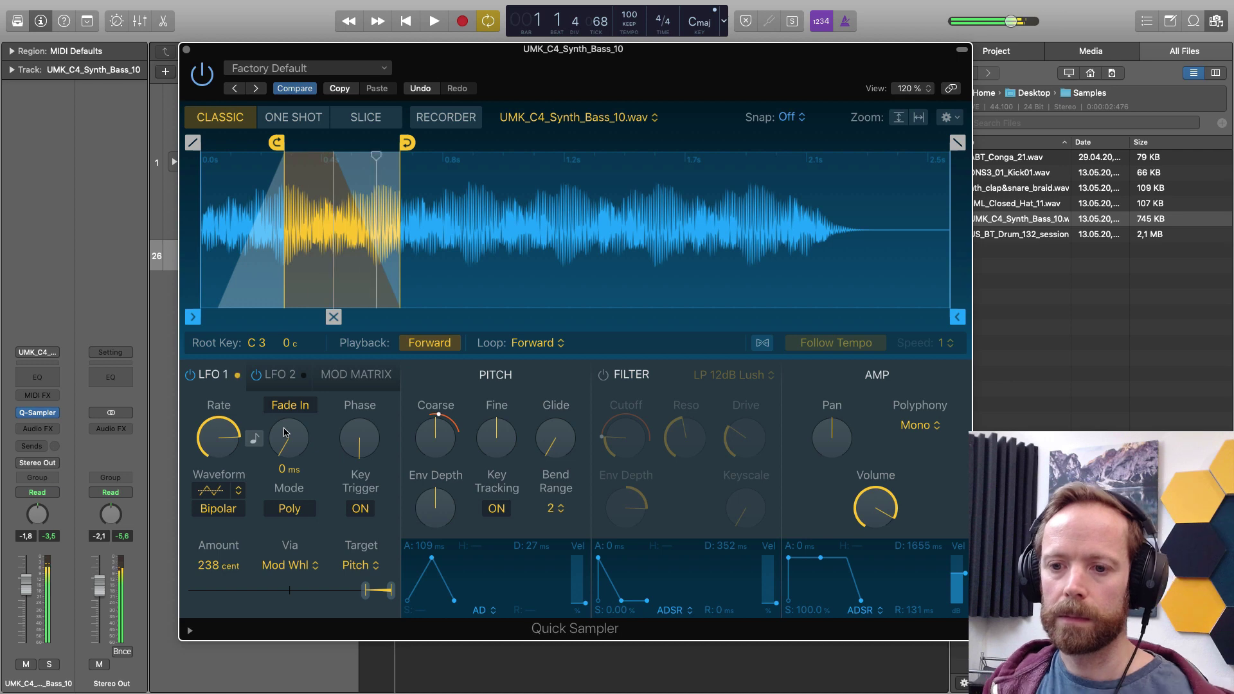
drag(363, 594, 304, 597)
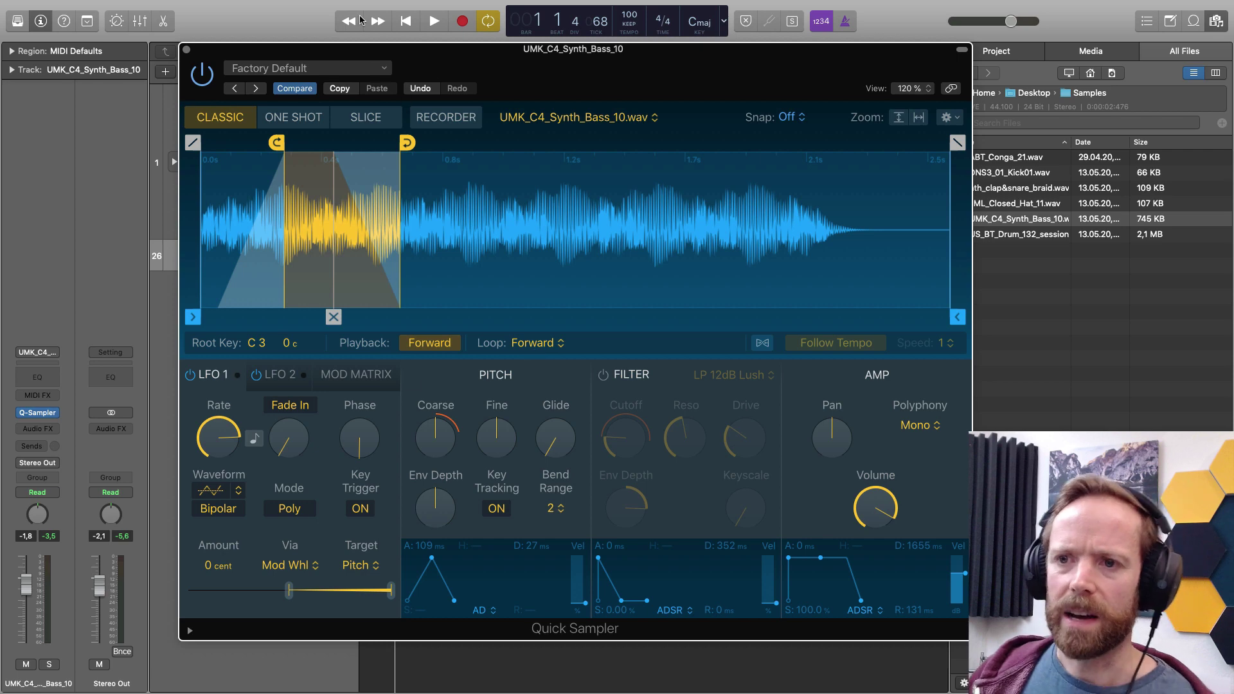
drag(487, 60, 469, 67)
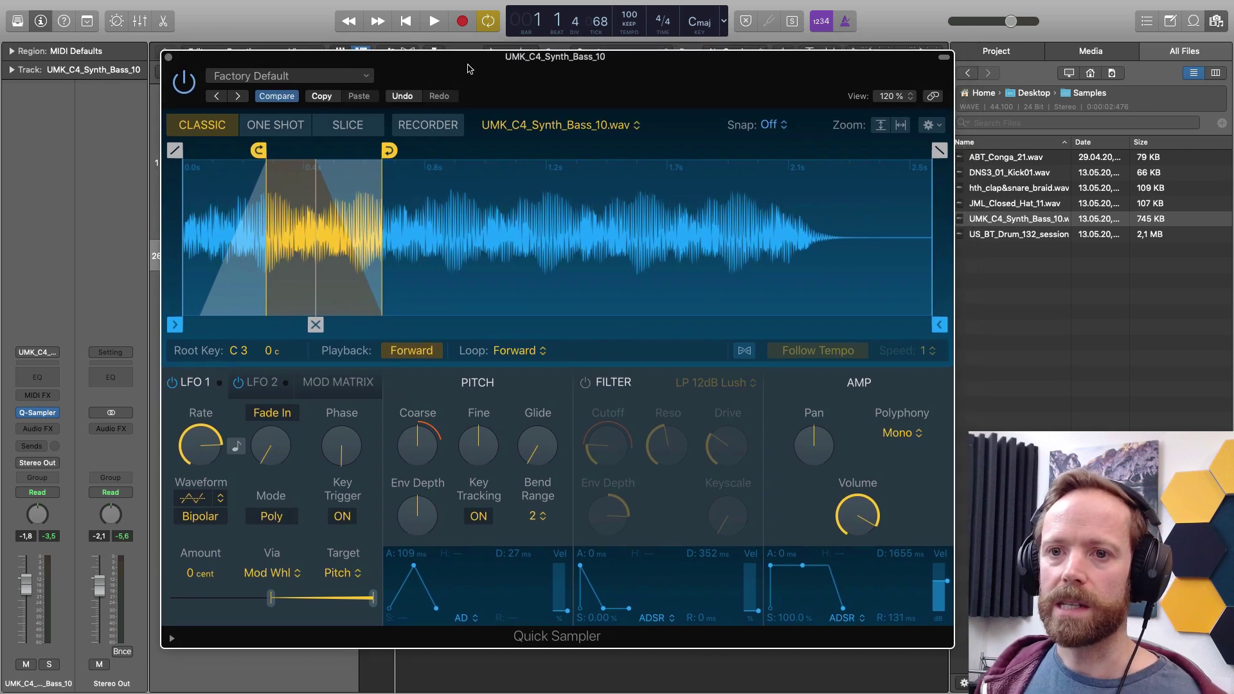
Close Quick Sampler, heighten the bass track, hide the browser, and show the empty 16-step Step Sequencer.
click(168, 58)
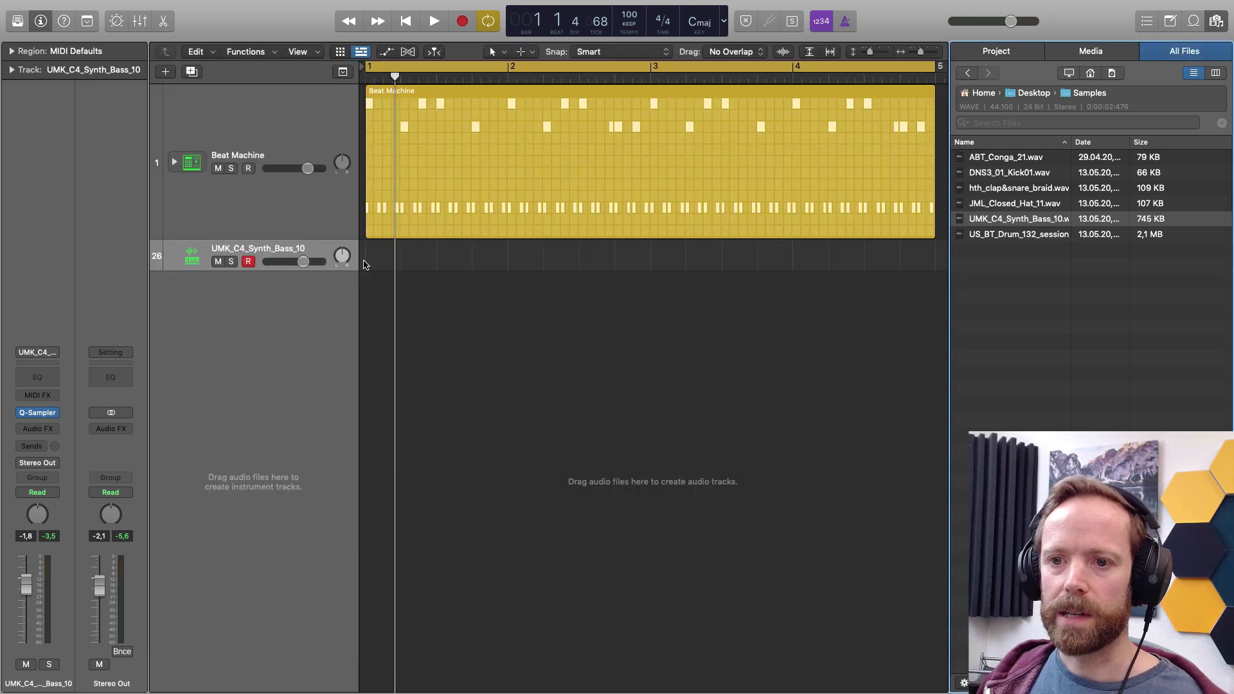
drag(173, 273, 174, 372)
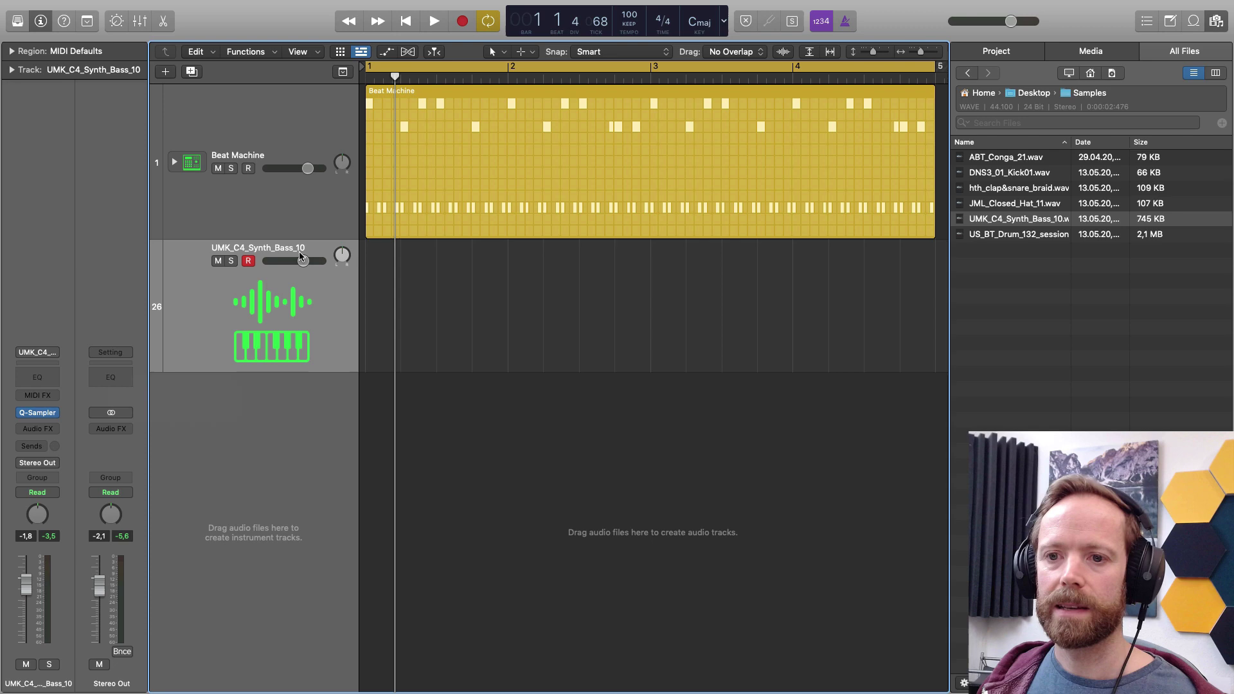
click(162, 20)
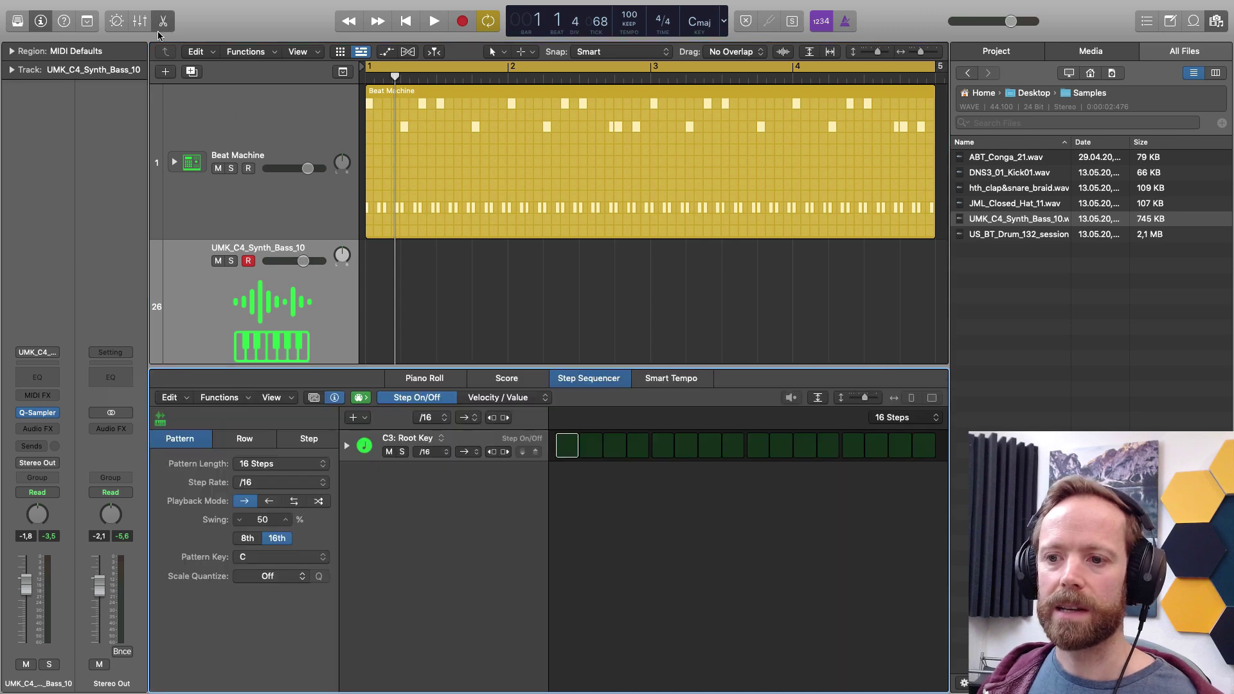
click(1222, 28)
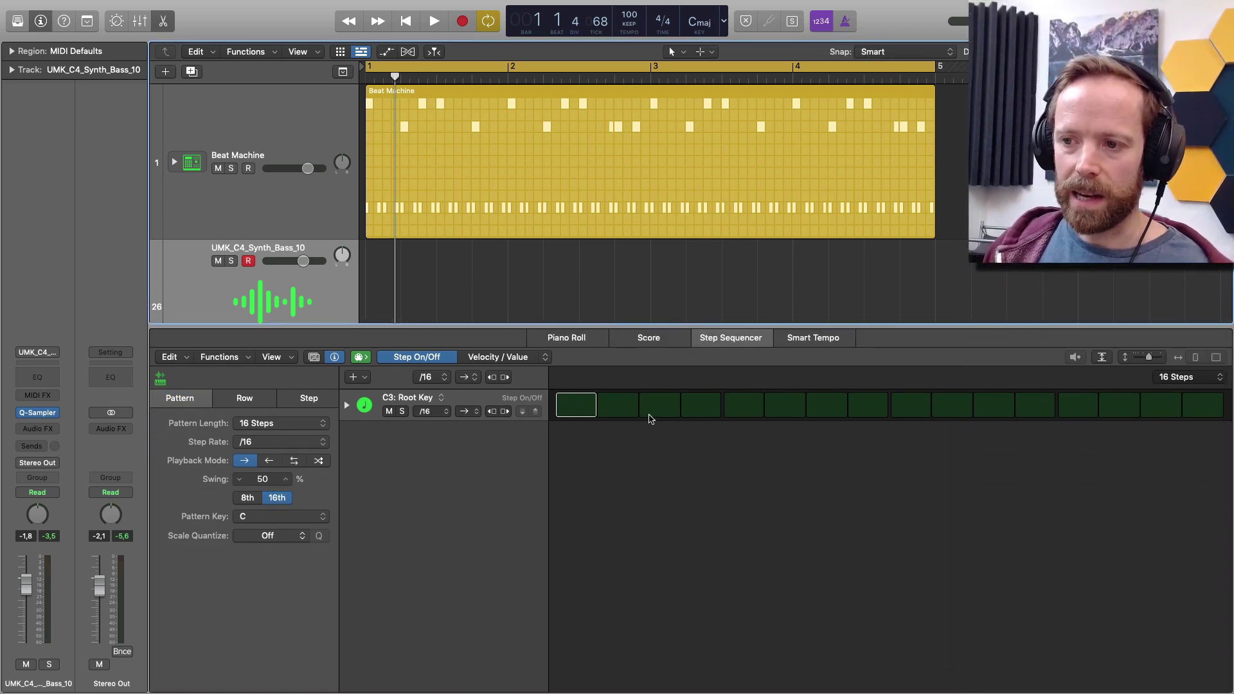
click(597, 342)
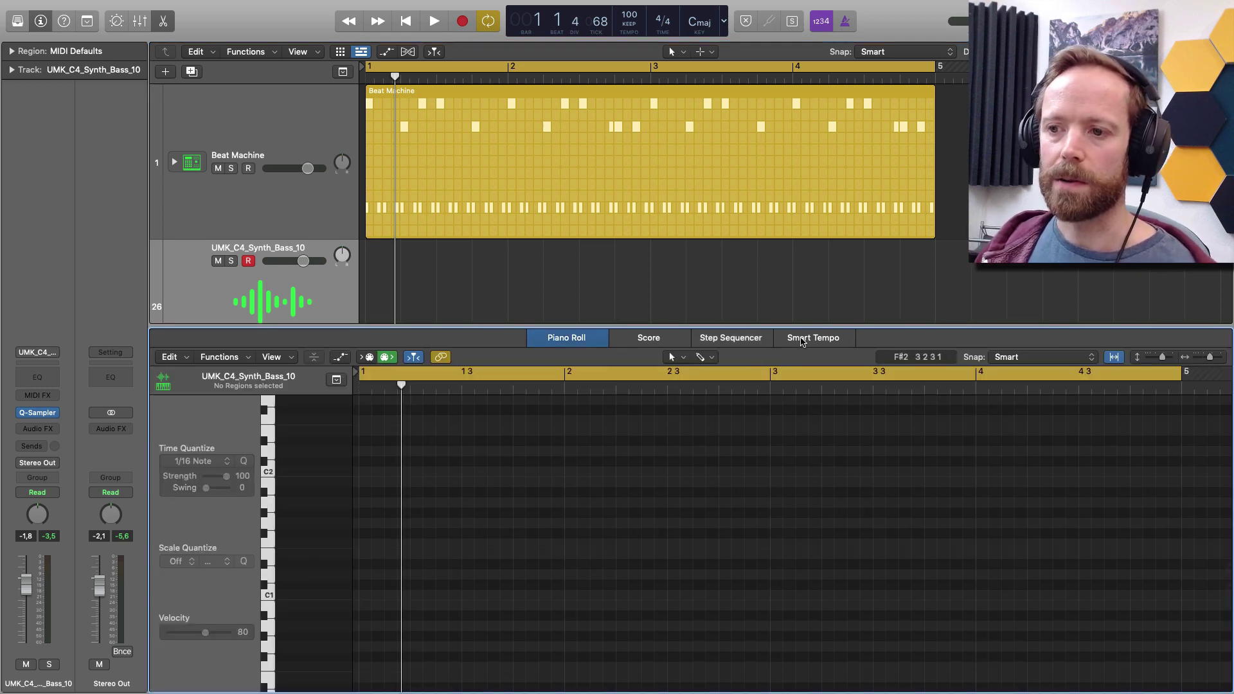
click(747, 336)
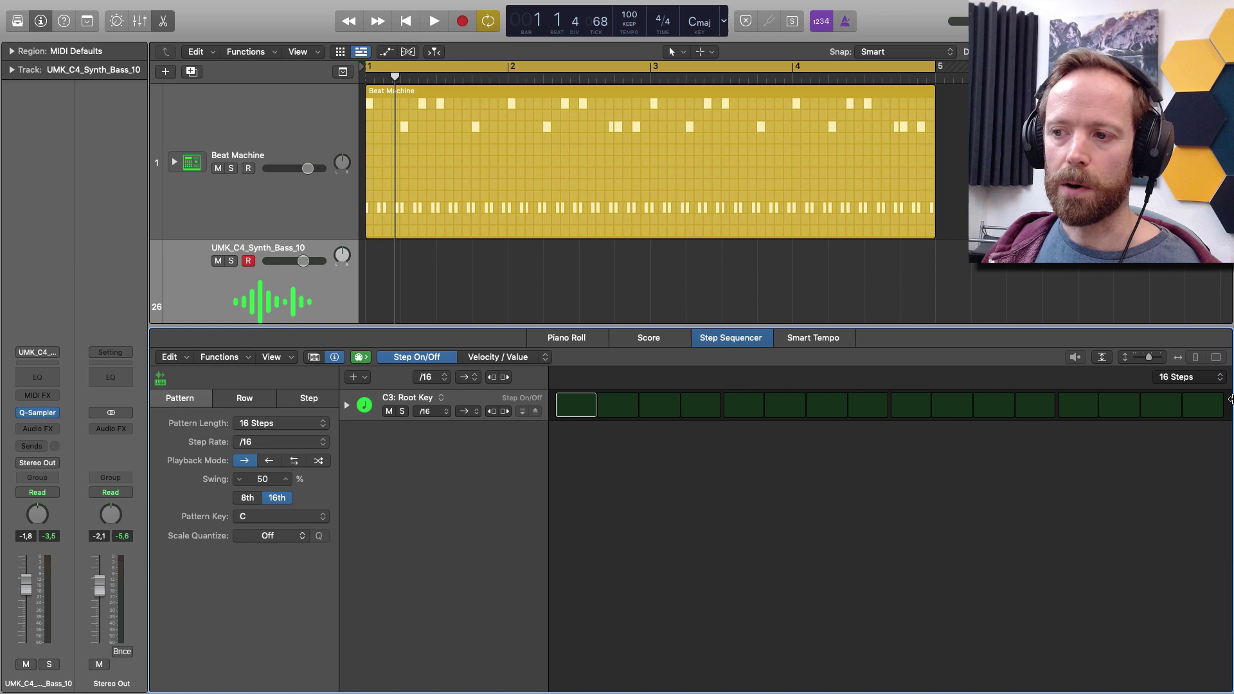
Switch on steps 1 and 4 of the C3 row, creating a pattern region, and audition it.
click(586, 403)
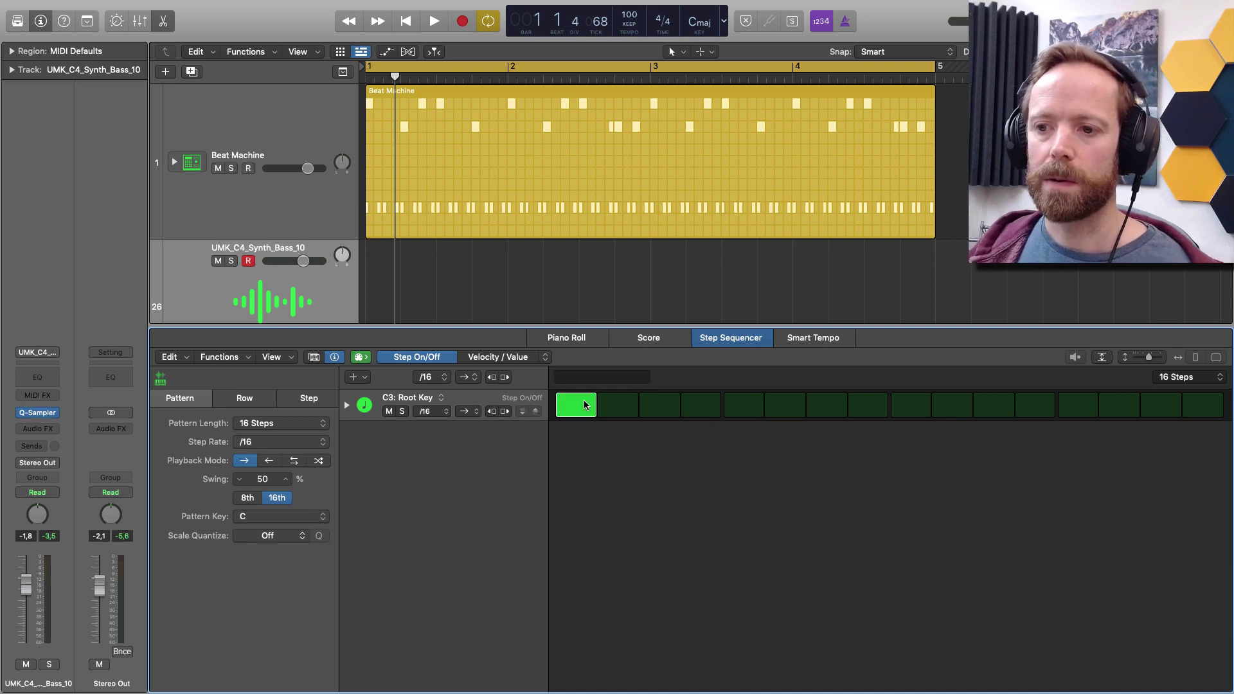
click(693, 407)
key(space)
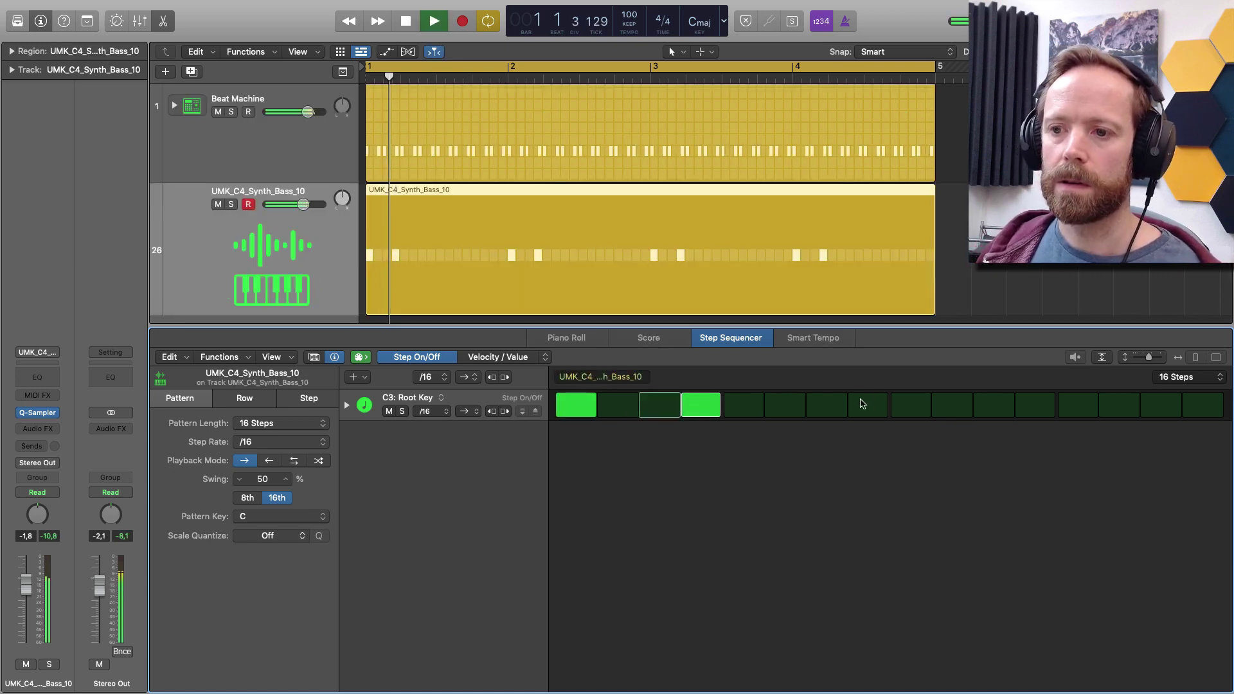
key(Return)
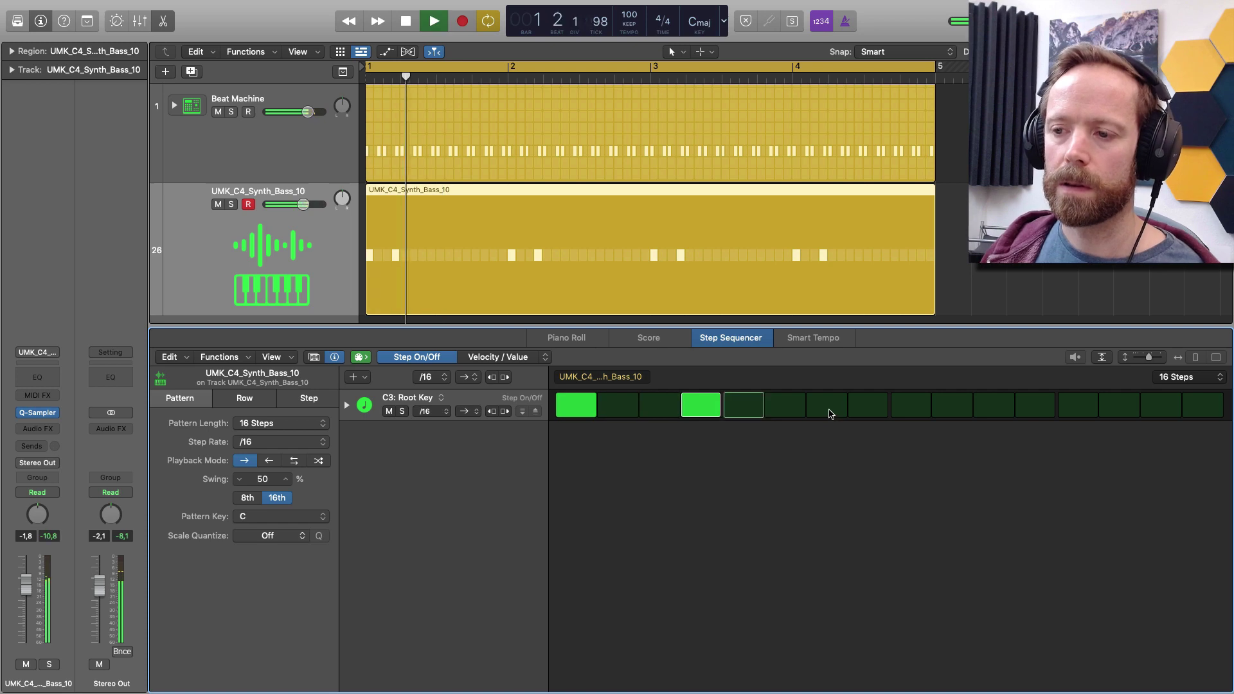
key(space)
Add steps 9 and 11, drop the trial step 7, and play the pattern through.
click(828, 415)
click(922, 409)
click(993, 406)
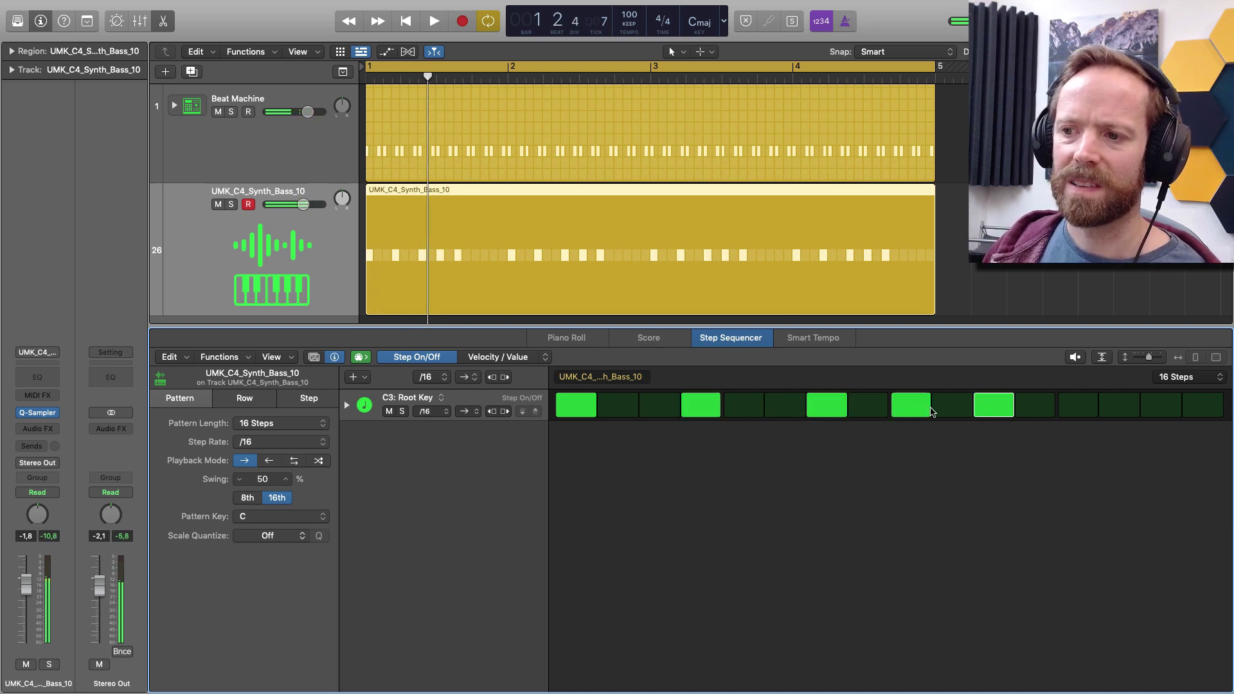
click(827, 408)
key(space)
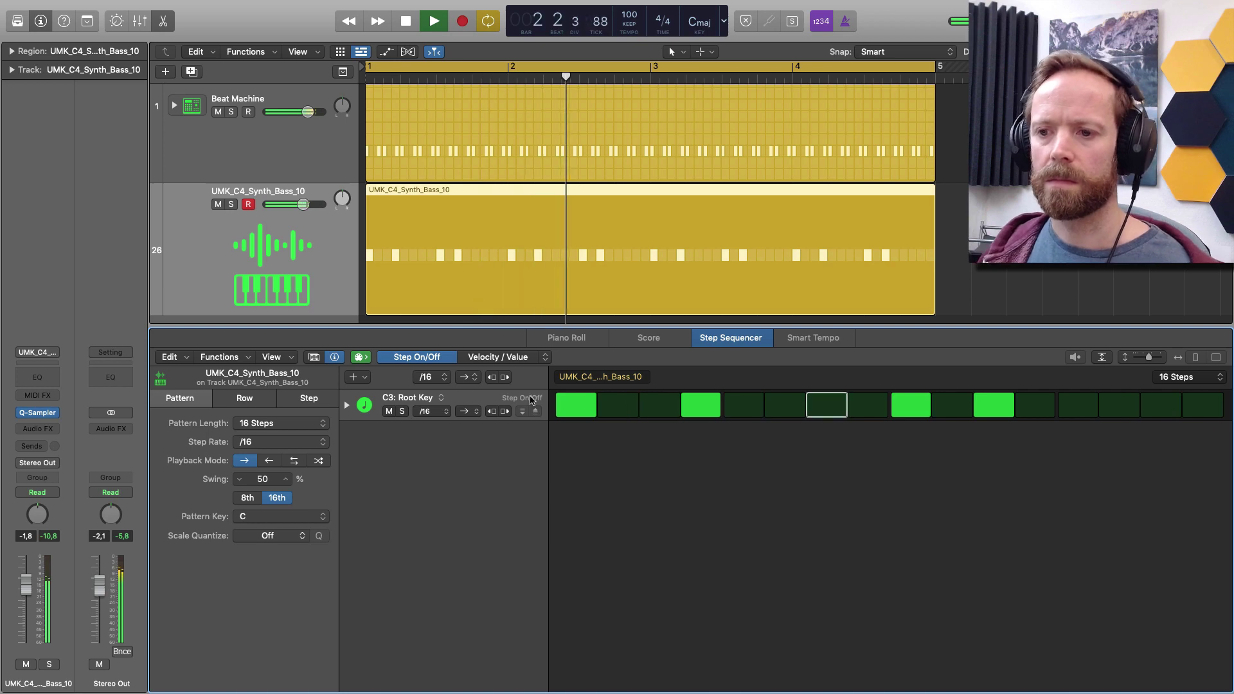
key(space)
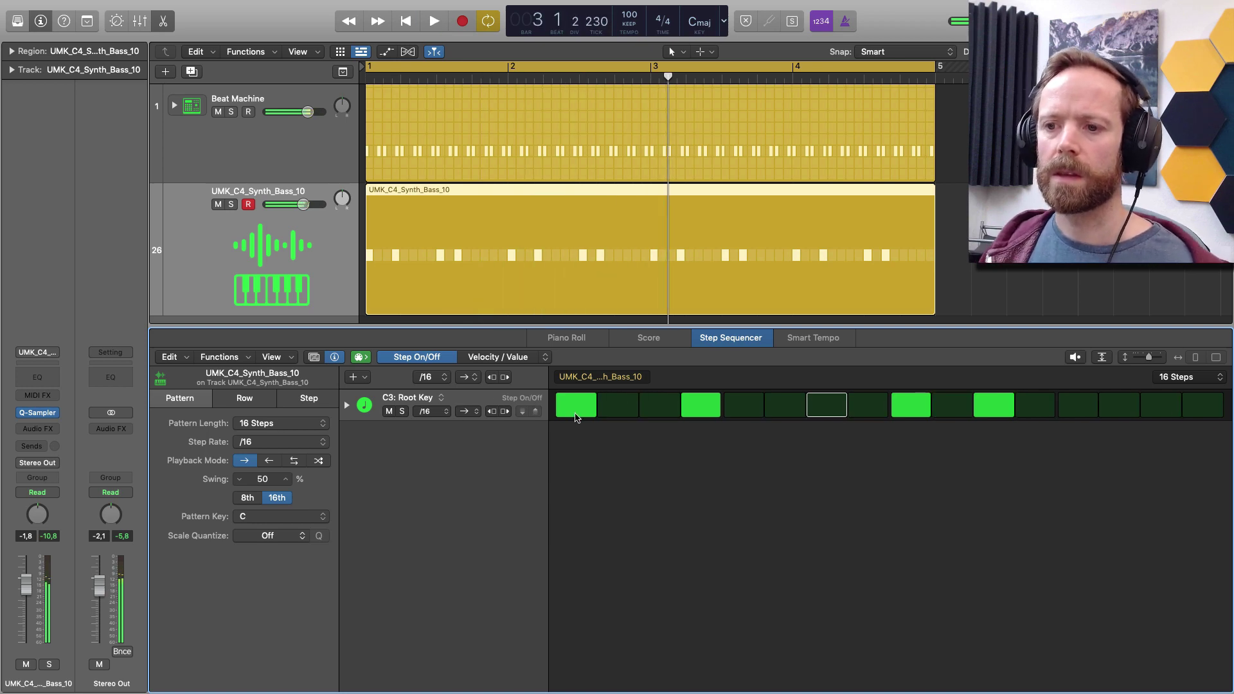
Try lower notes for the pattern row, first C2 and then F1, while it plays.
click(439, 398)
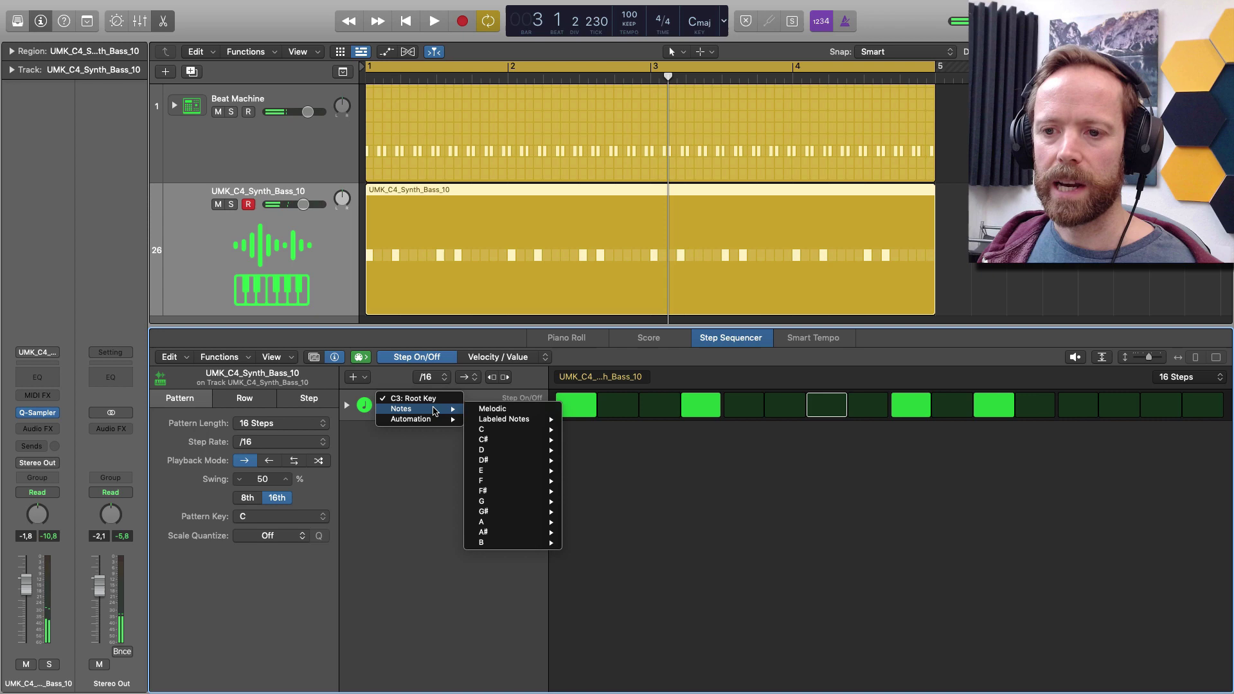
mouse_move(483, 430)
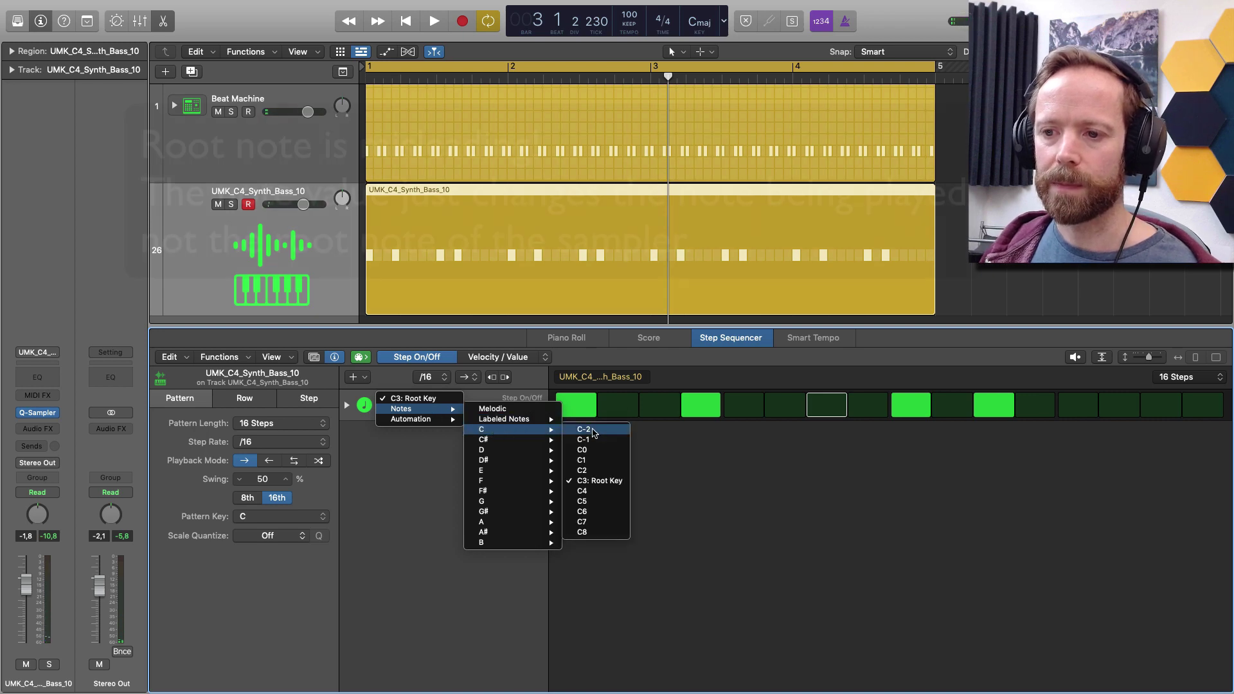
click(589, 472)
key(space)
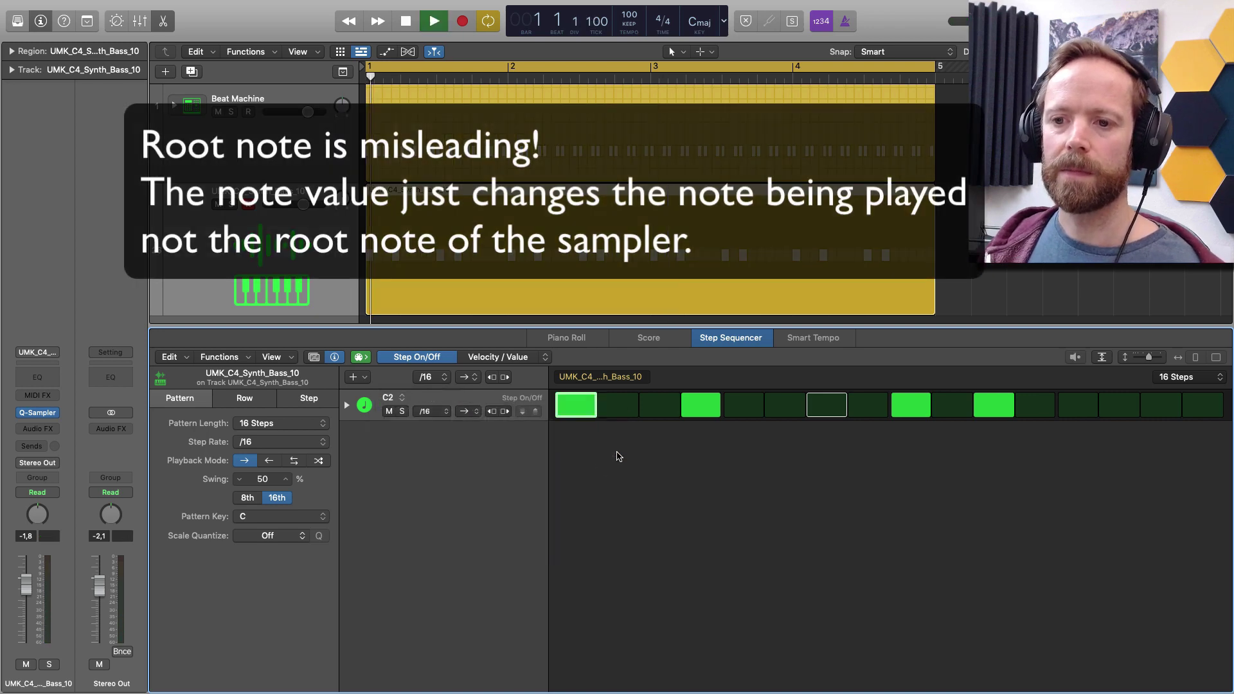
click(413, 406)
mouse_move(414, 411)
mouse_move(488, 481)
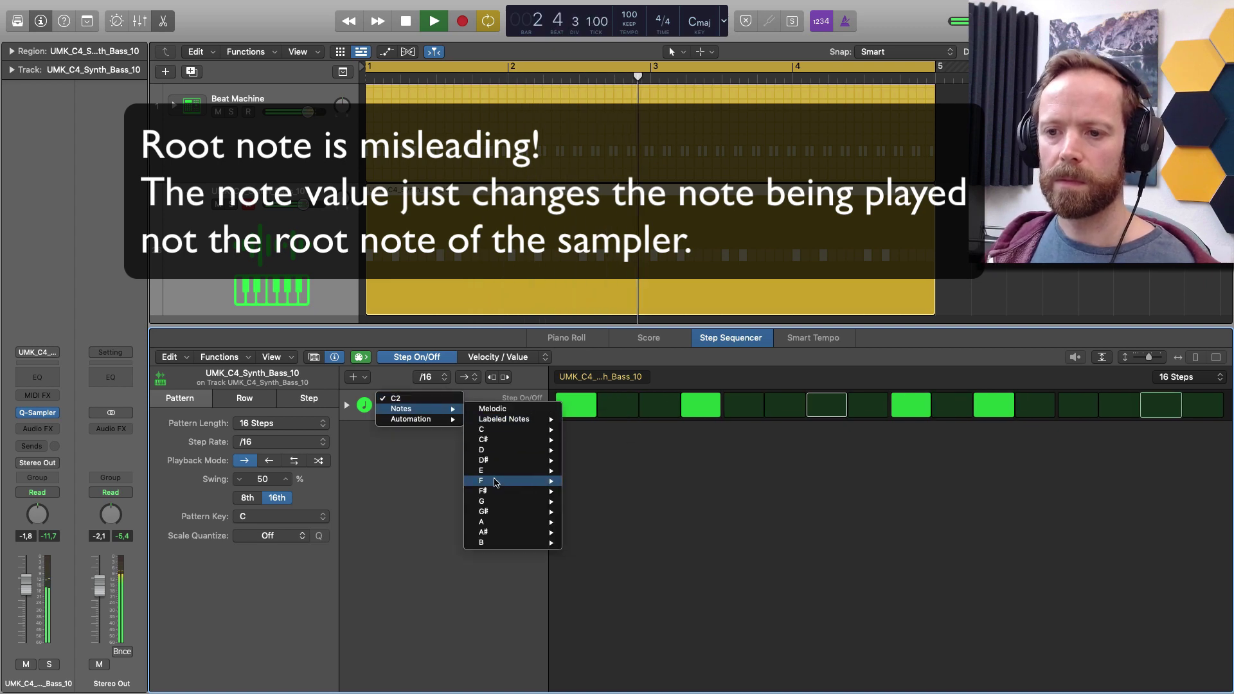
click(580, 511)
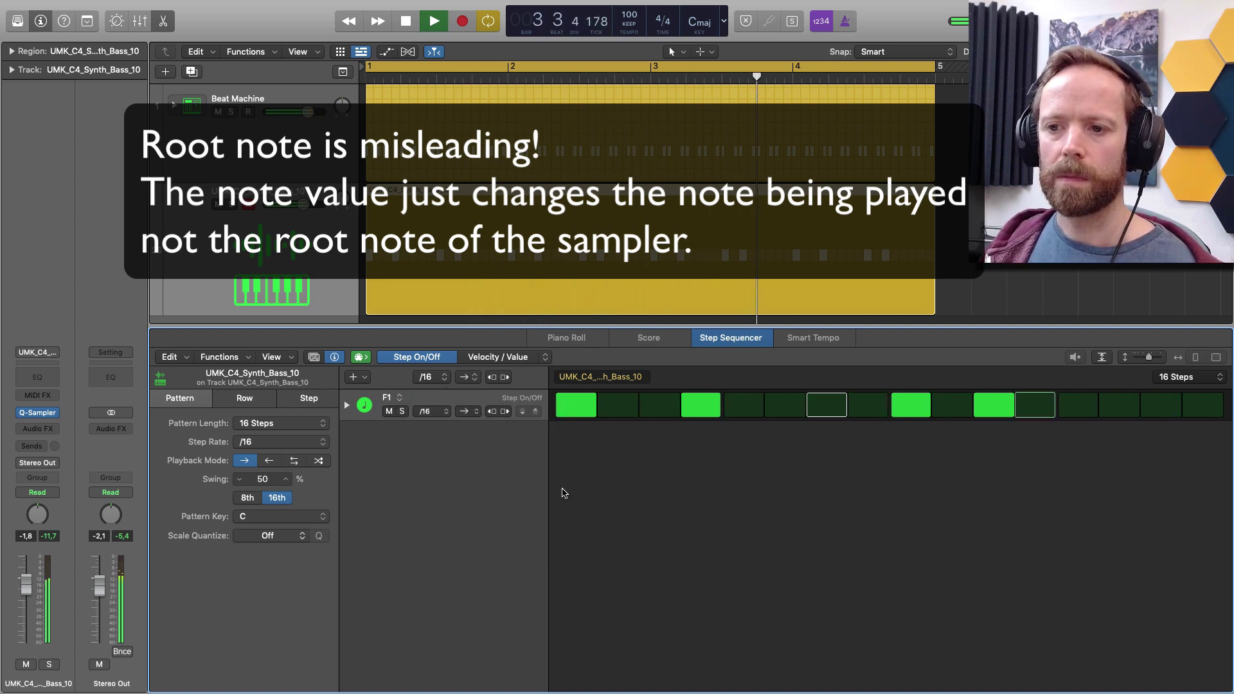
Set the row's note to A1, enlarge the Step Sequencer pane, and stop playback.
click(390, 397)
mouse_move(405, 411)
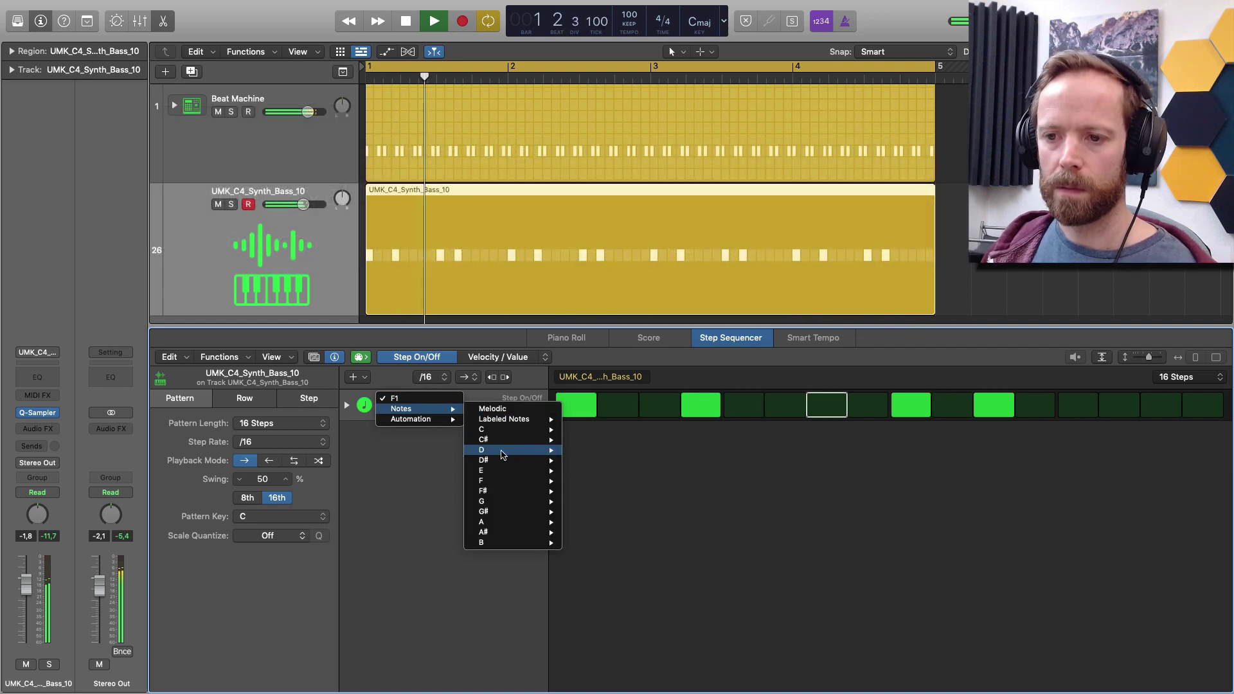
mouse_move(495, 485)
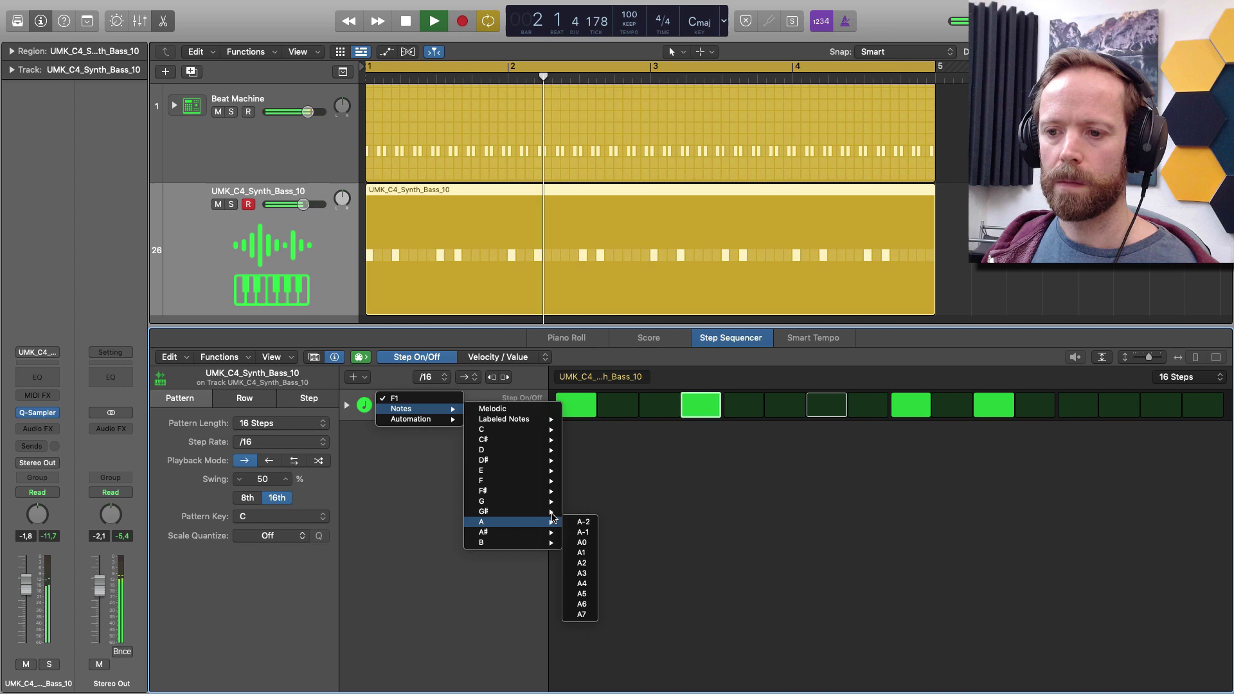
mouse_move(546, 521)
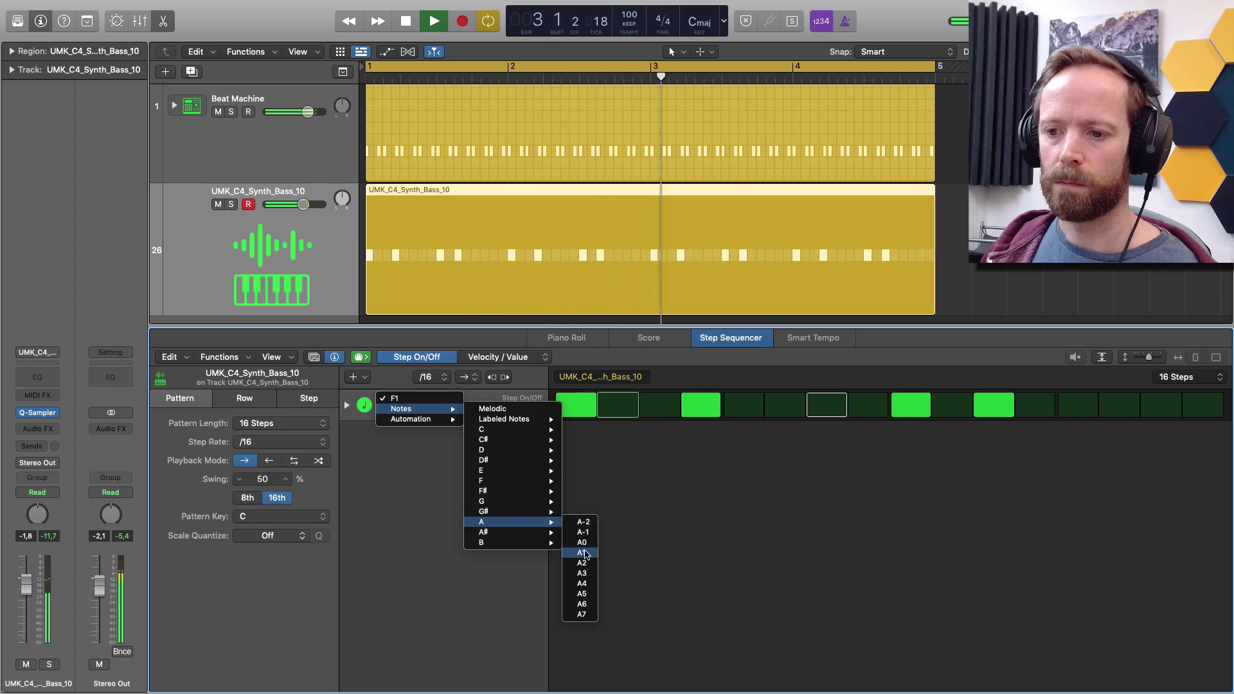
click(583, 554)
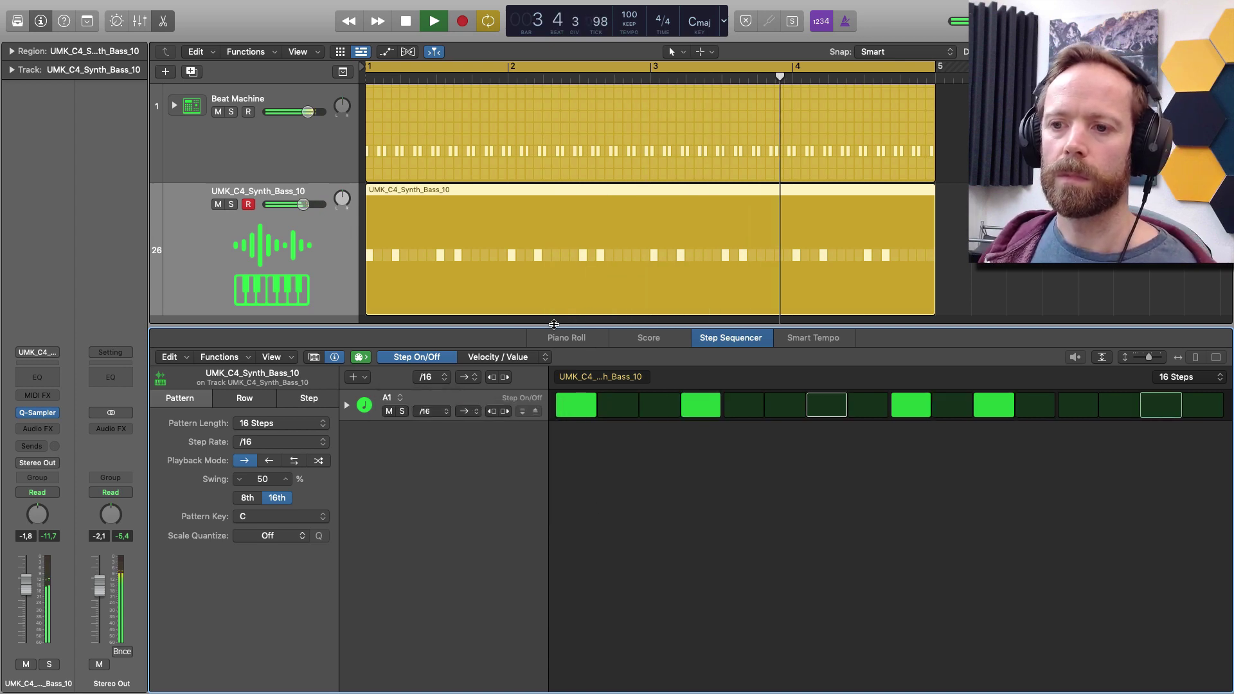
drag(557, 325, 556, 291)
scroll(531, 217, down, 2)
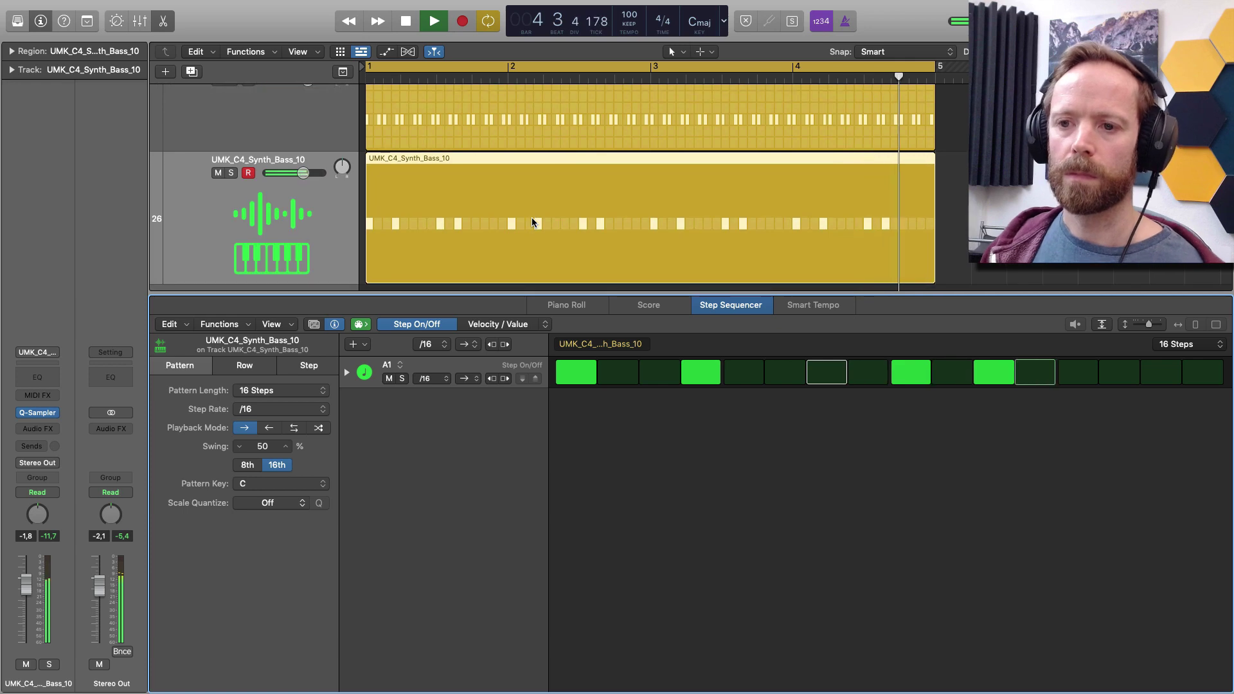
key(space)
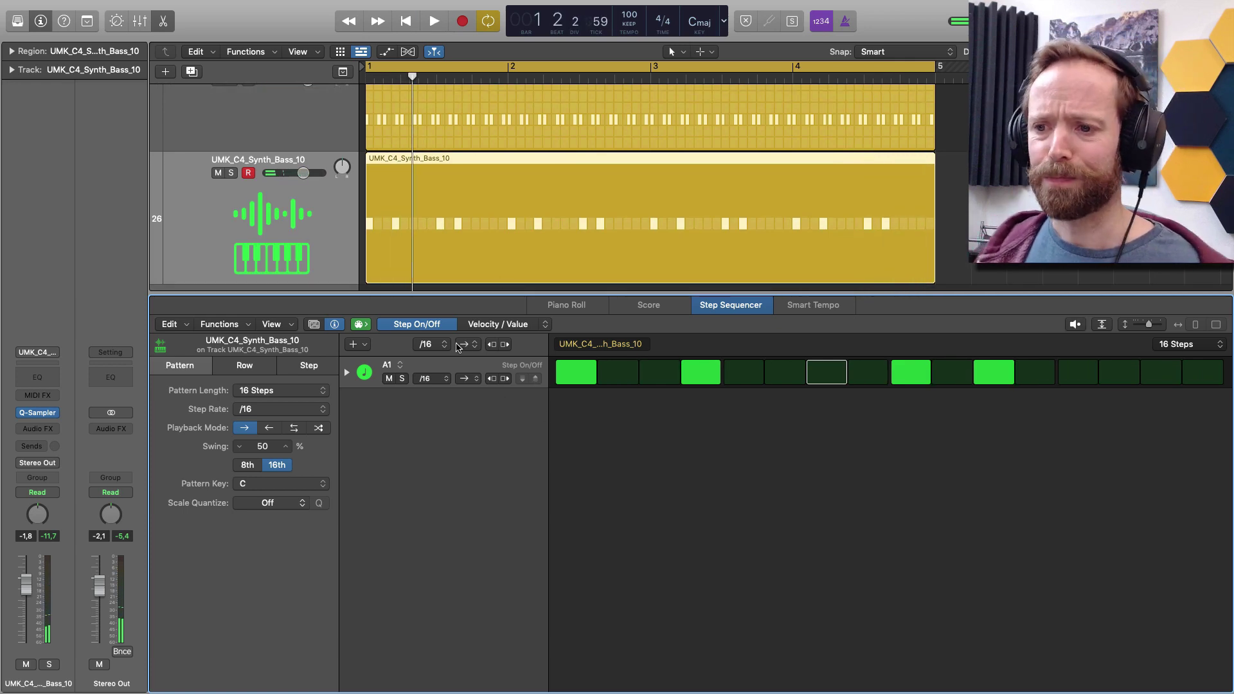
Expand row A1's Velocity, Gate and Tie lanes and hide the inspector panel.
click(346, 372)
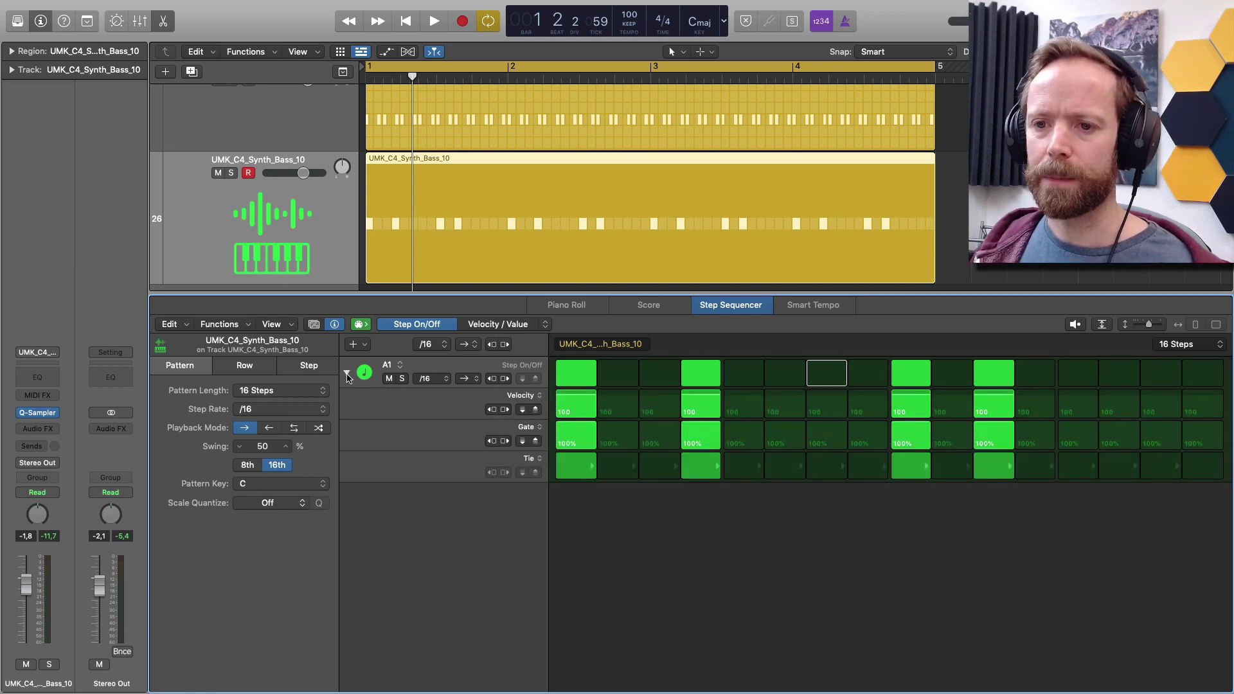
click(335, 324)
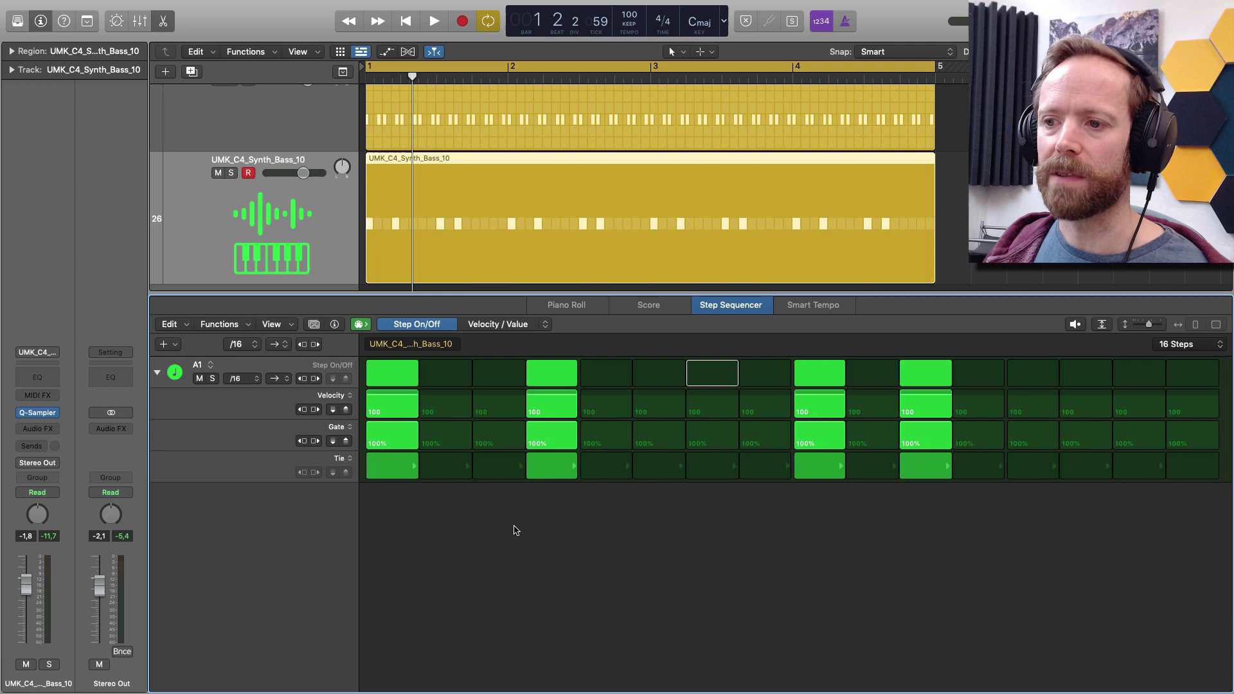
click(157, 375)
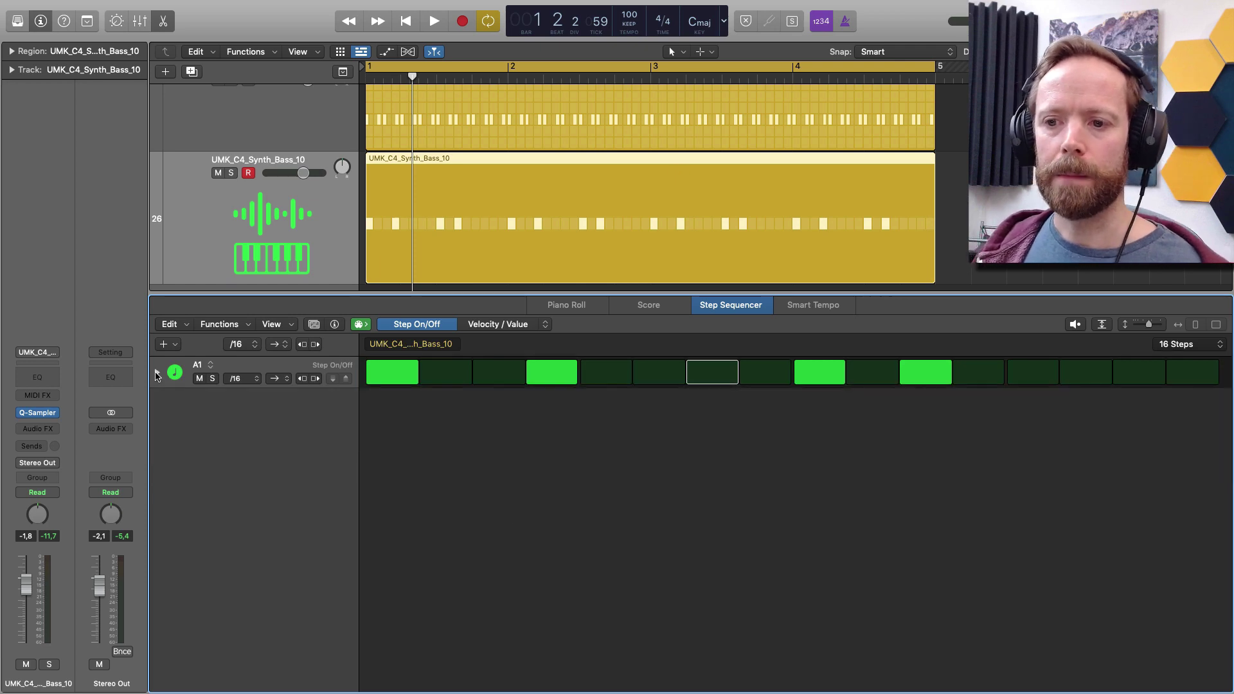
click(158, 375)
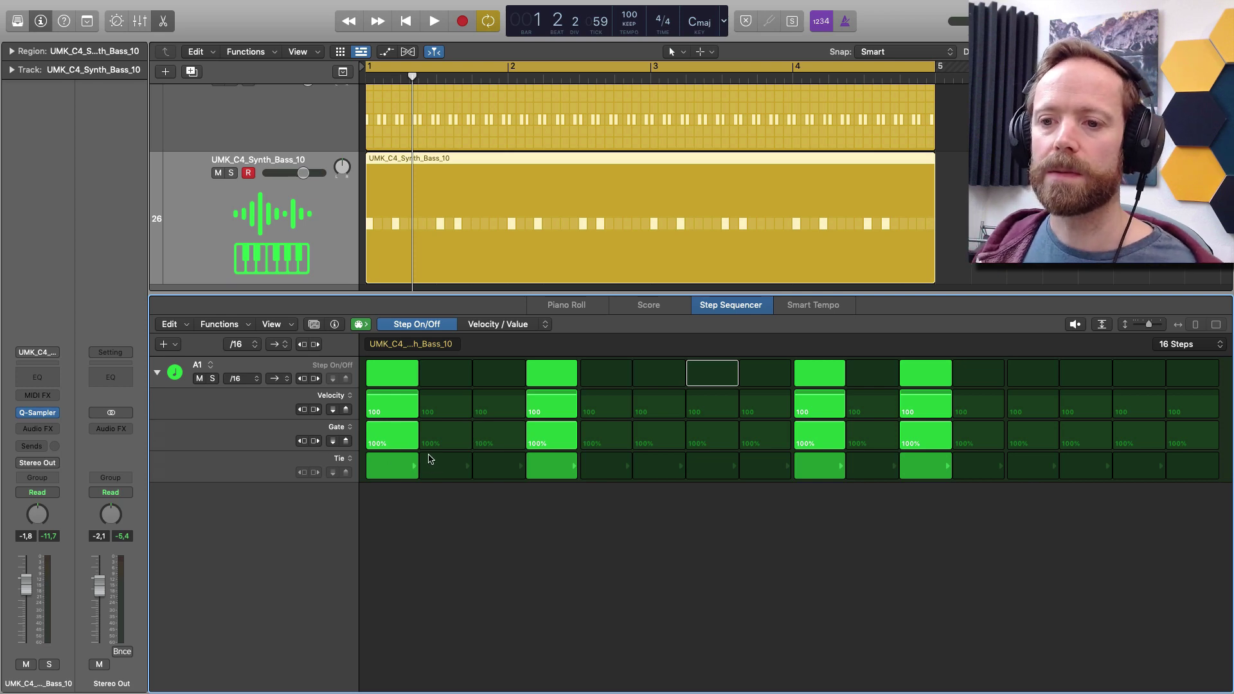
Tie step 1 to step 2 and step 9 to step 10 while auditioning.
key(space)
key(space)
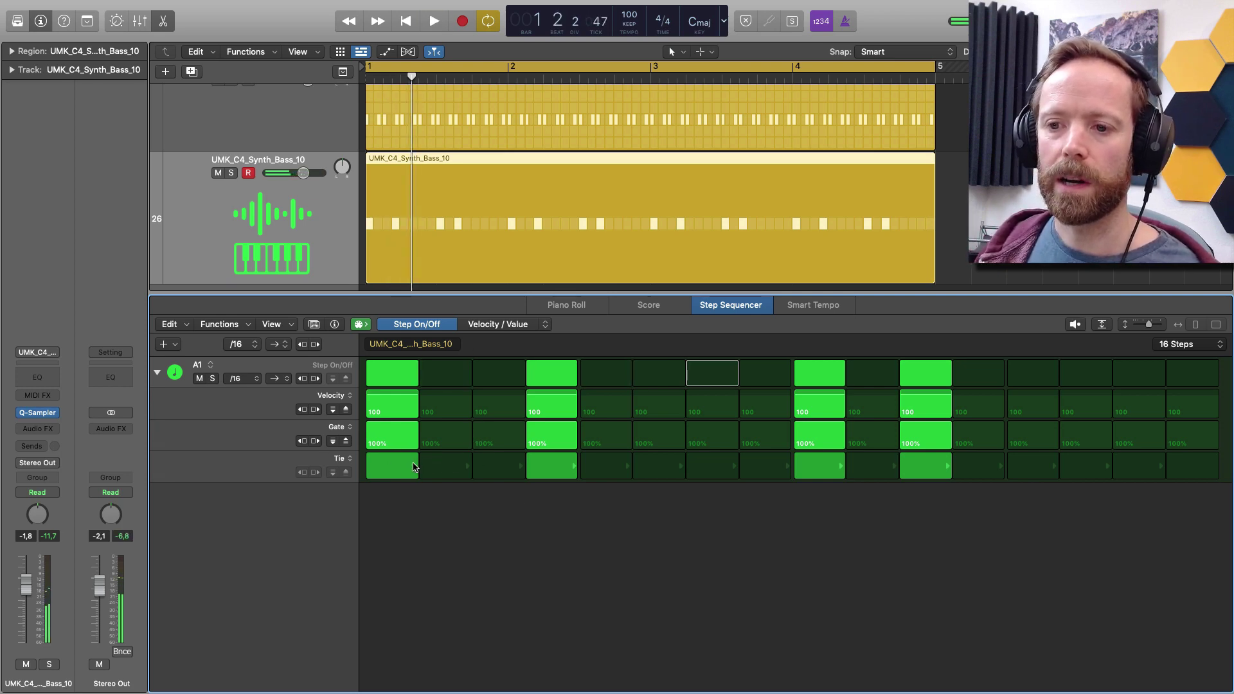
click(414, 467)
key(space)
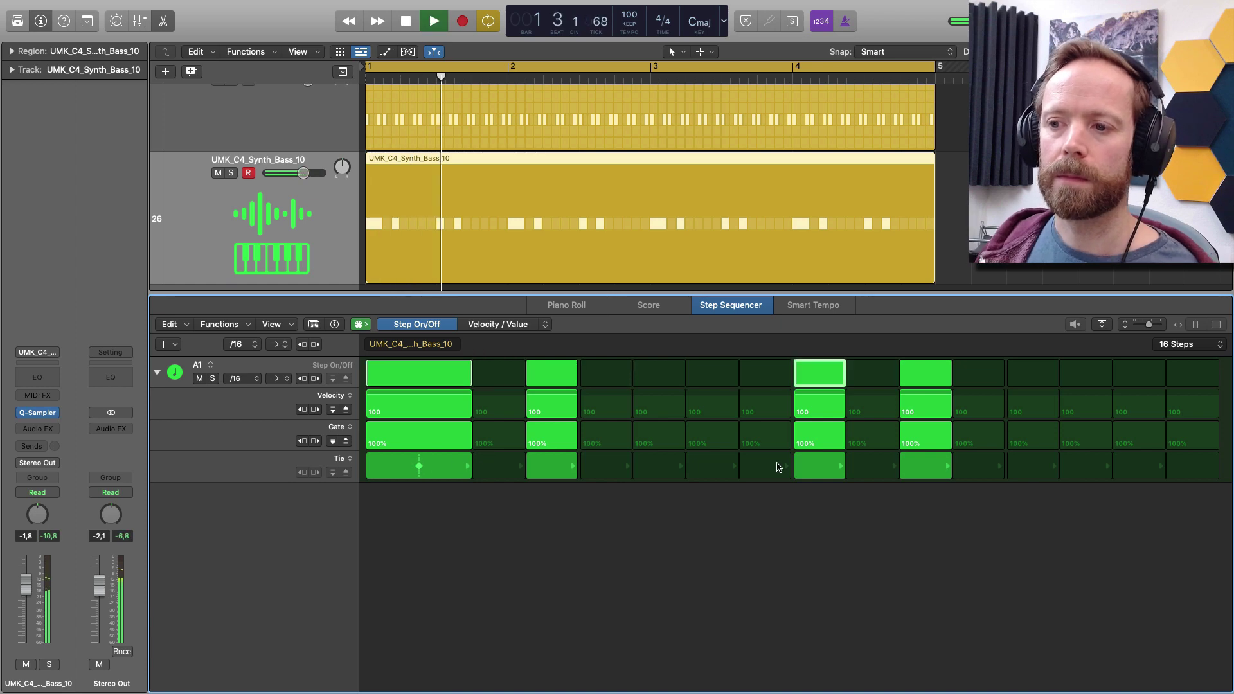
click(838, 465)
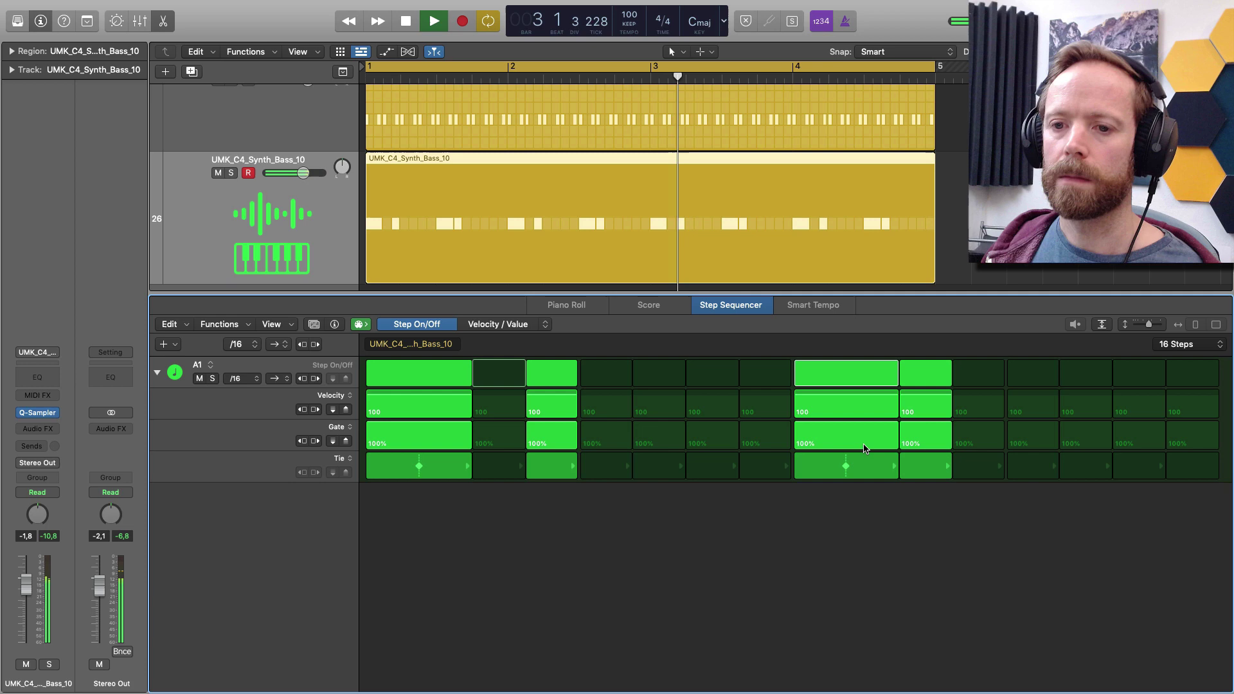
key(space)
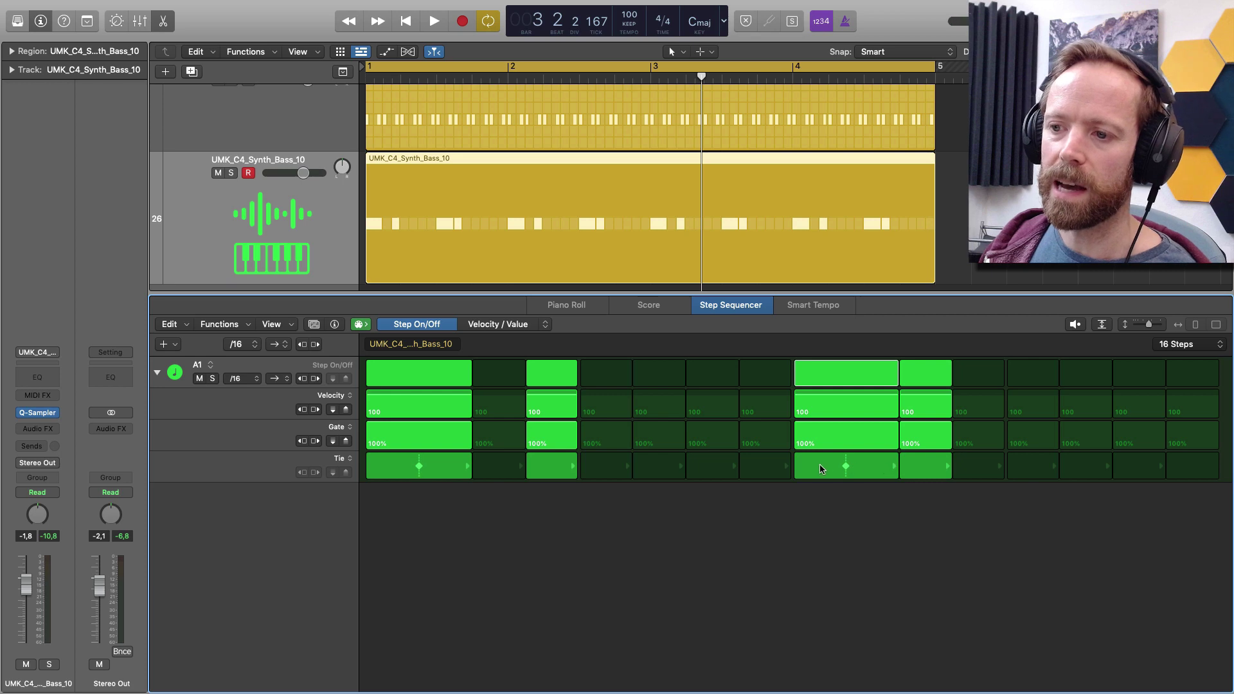
key(space)
Extend the first tie to step 3 and shorten both tied notes' gates, steps 1–3 to 69%.
drag(859, 422, 863, 433)
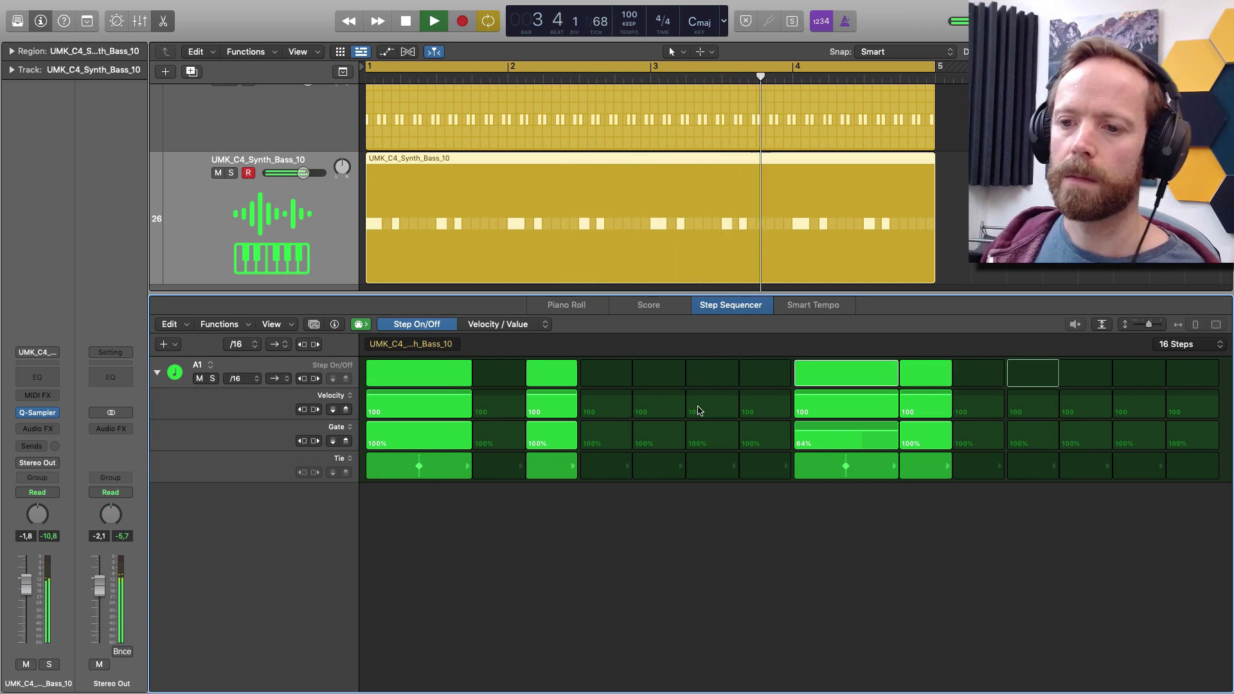
click(469, 468)
drag(479, 427, 483, 430)
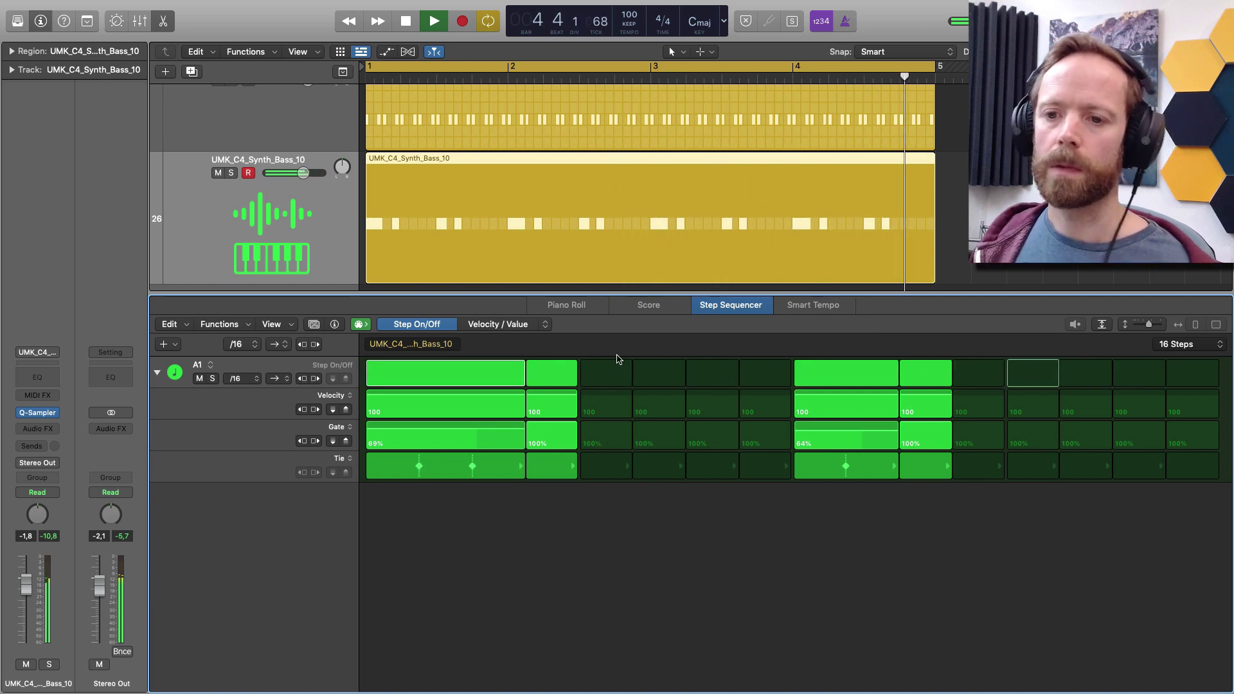
key(space)
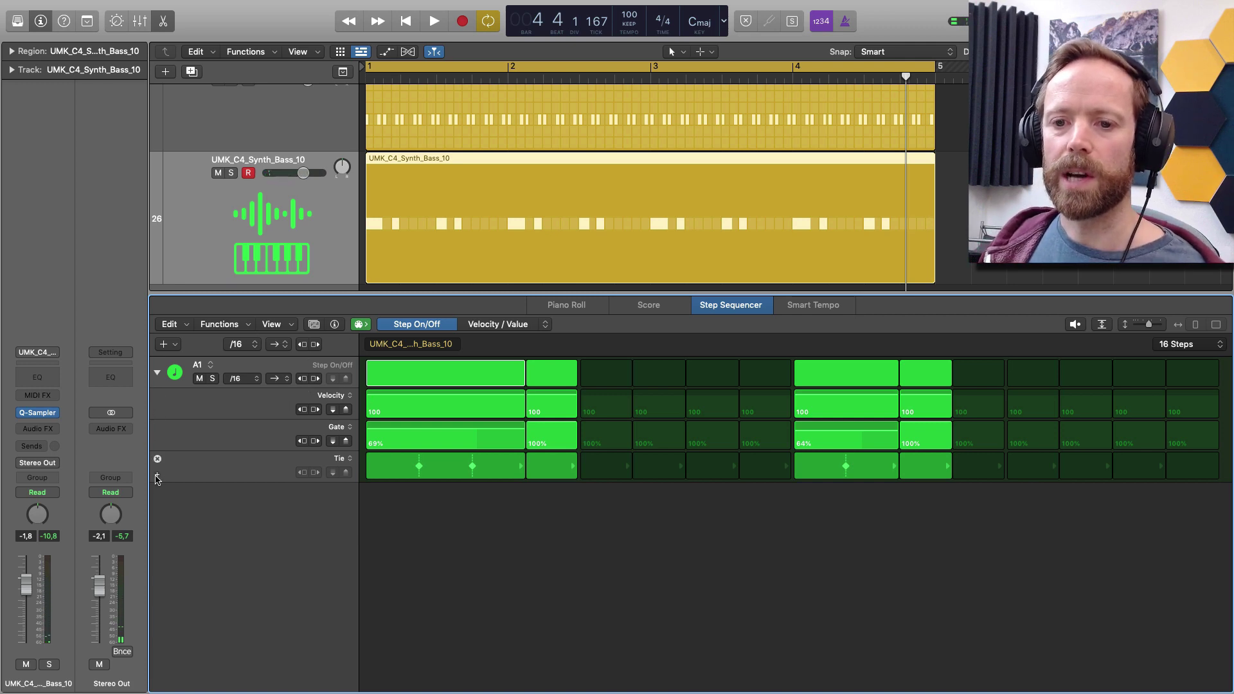
Add a Note lane to the row and change step 11's note to A#1.
click(157, 477)
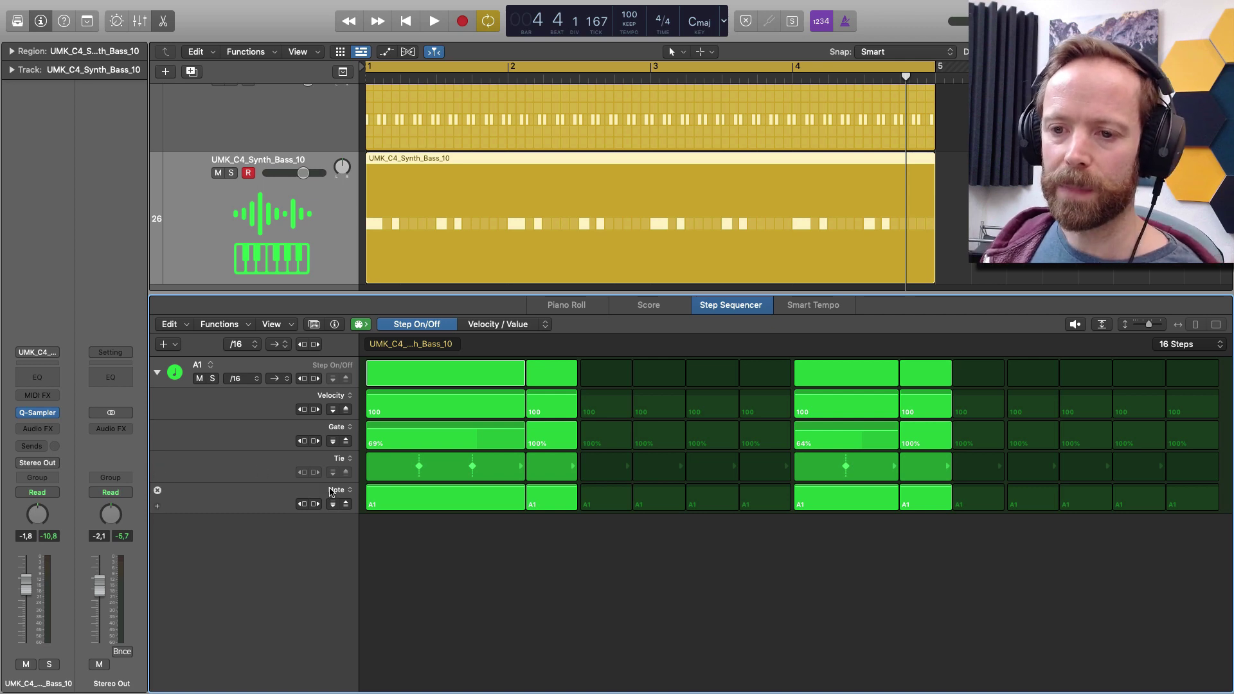
drag(550, 497, 557, 494)
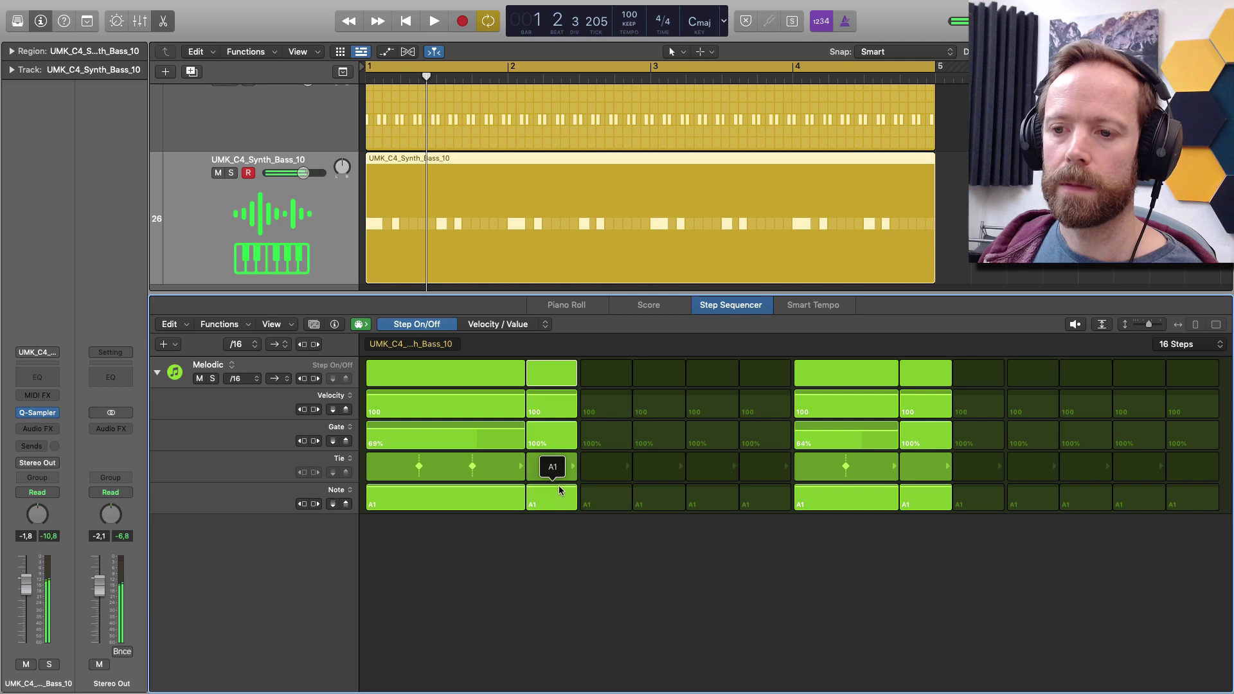
drag(923, 481, 921, 487)
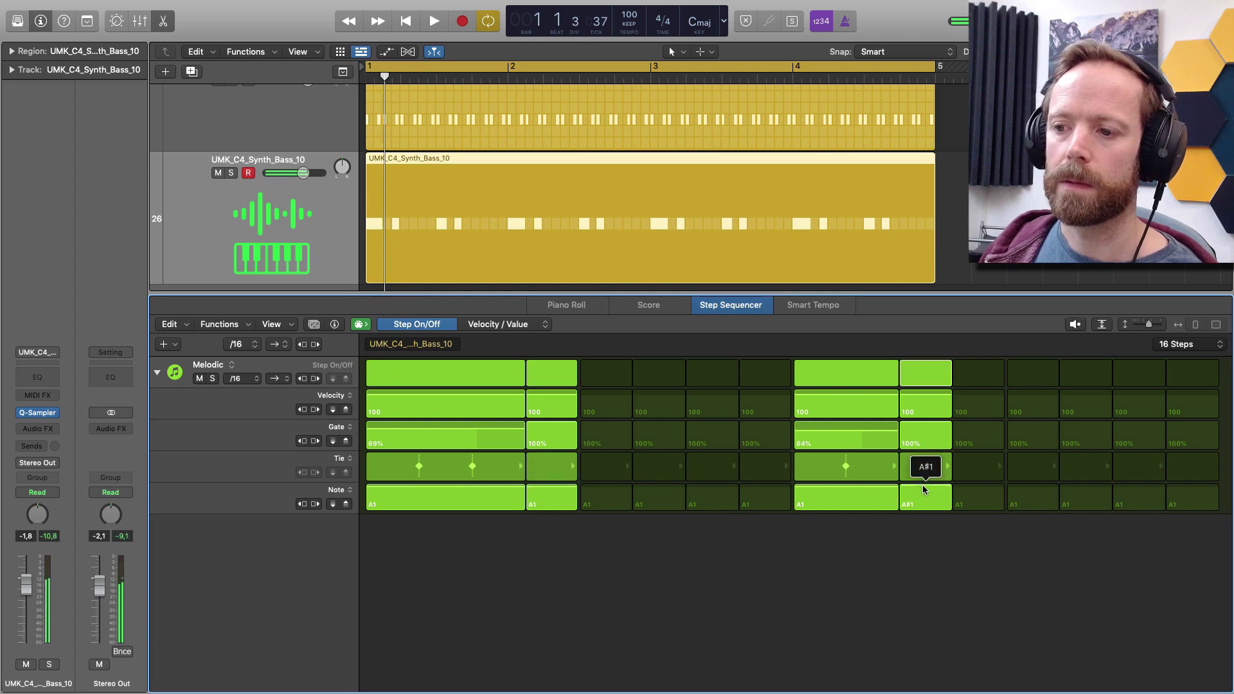
key(space)
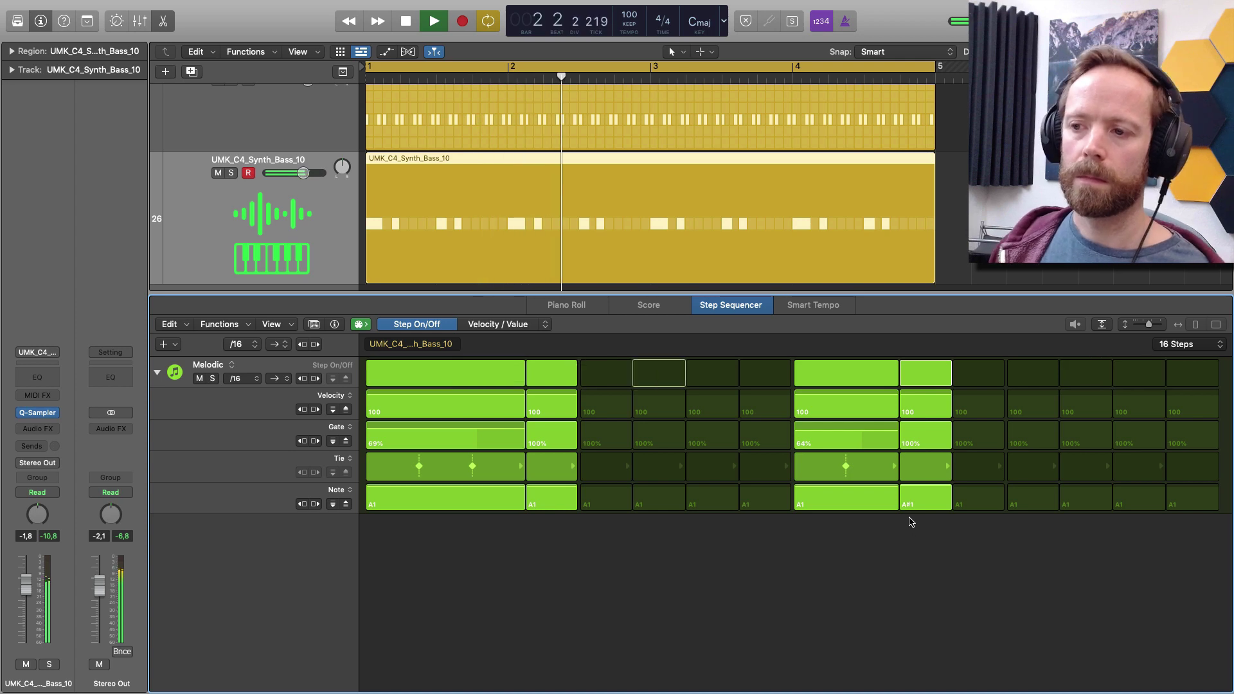
key(space)
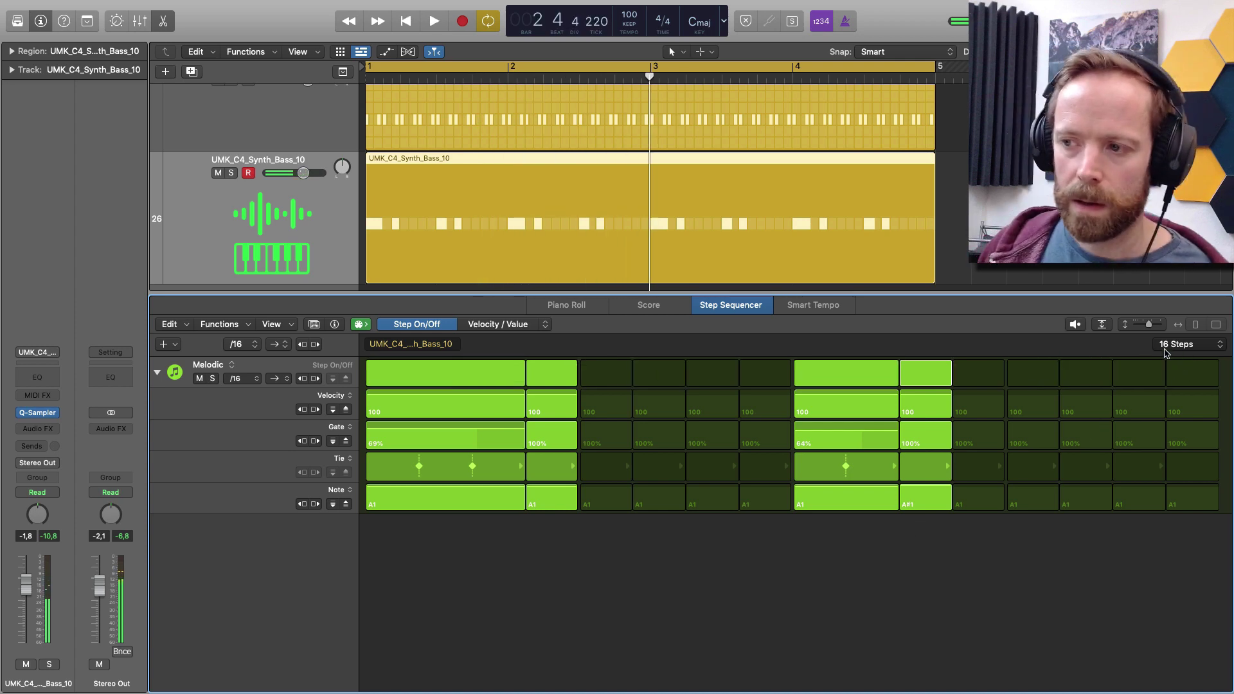
Lengthen the pattern to 32 steps, reset the repeated A#1 step to A1, and switch off step 27.
click(1175, 345)
click(1175, 365)
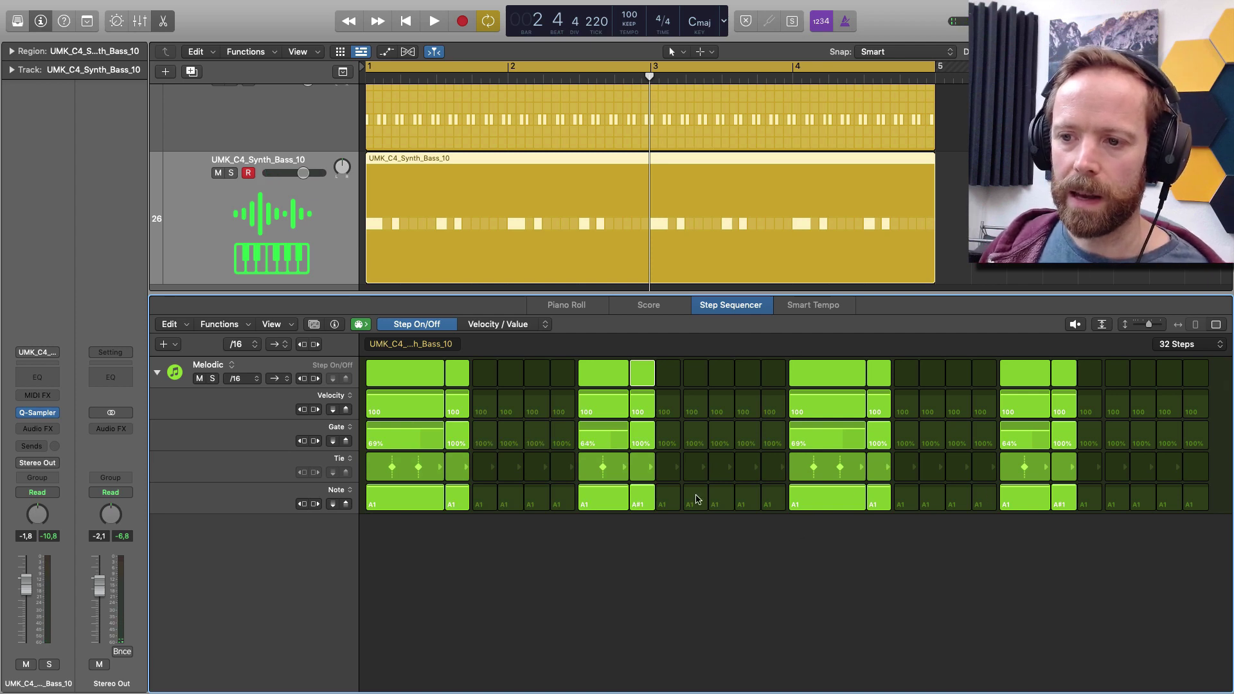
drag(1066, 491, 1066, 501)
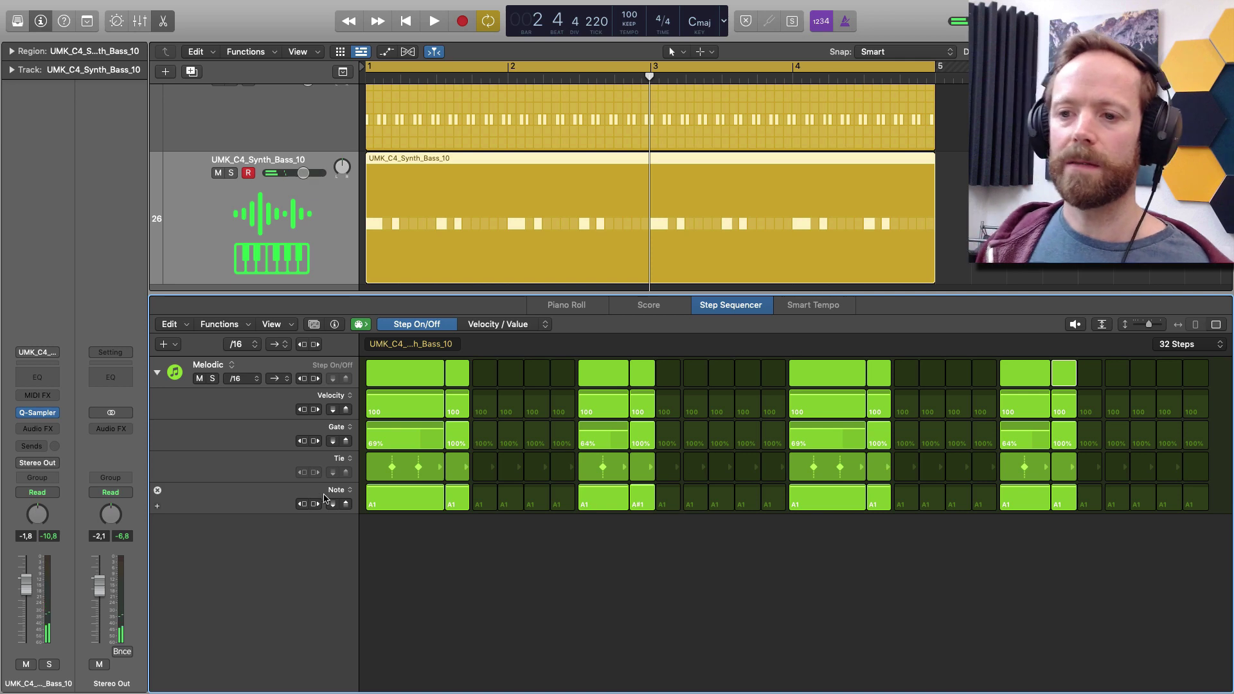
key(space)
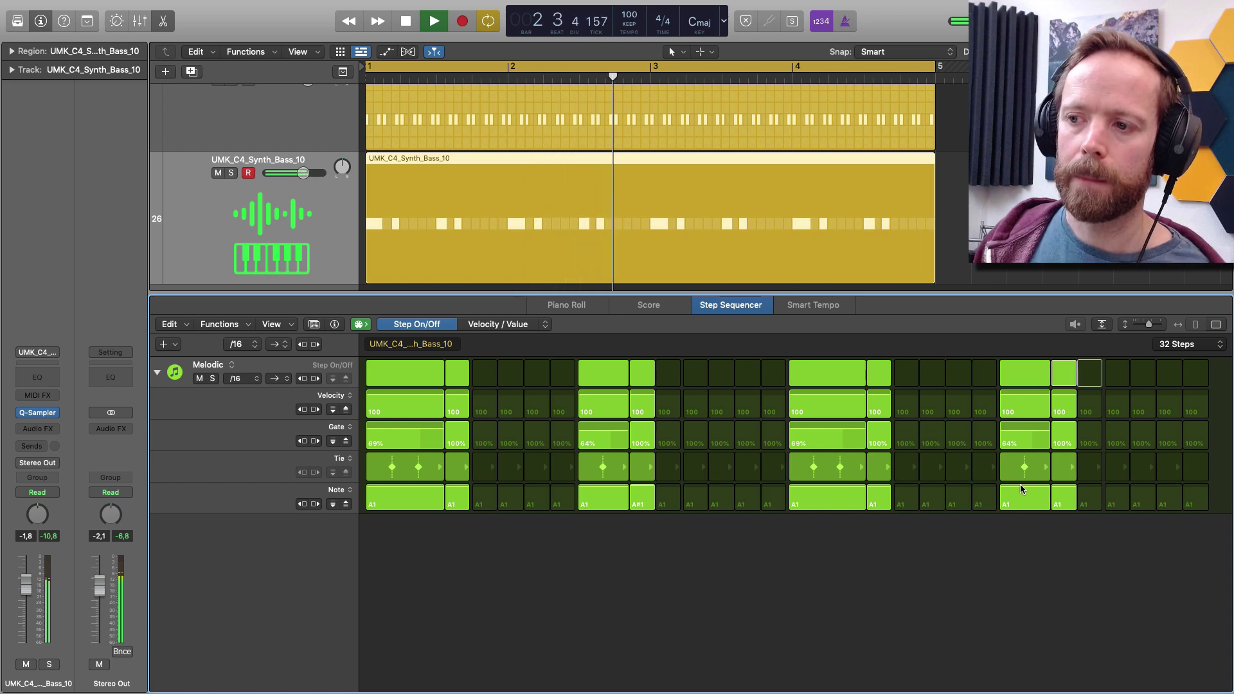
key(space)
click(1061, 371)
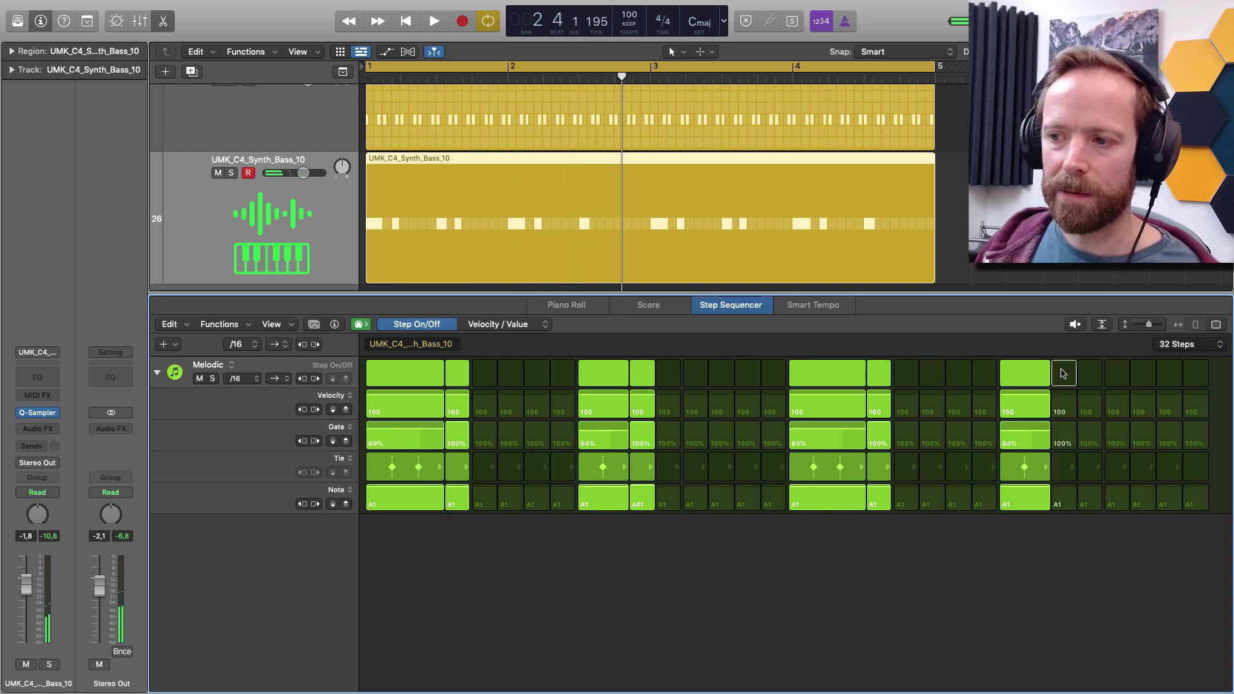
key(space)
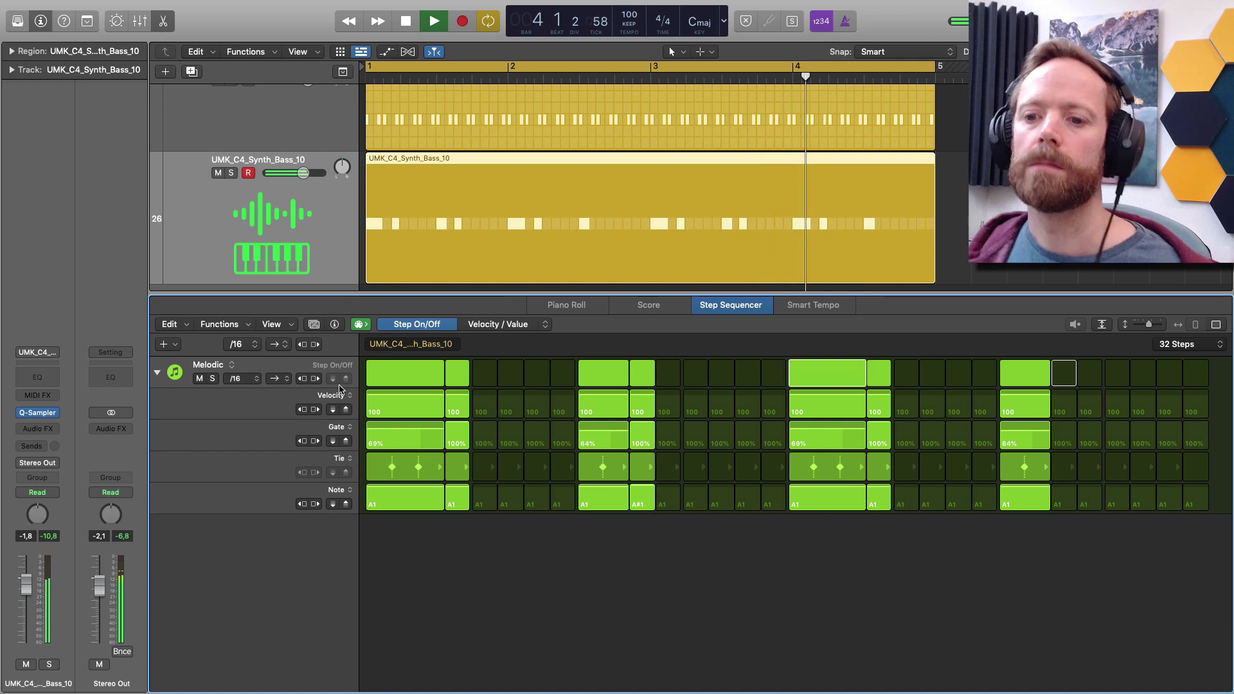
key(space)
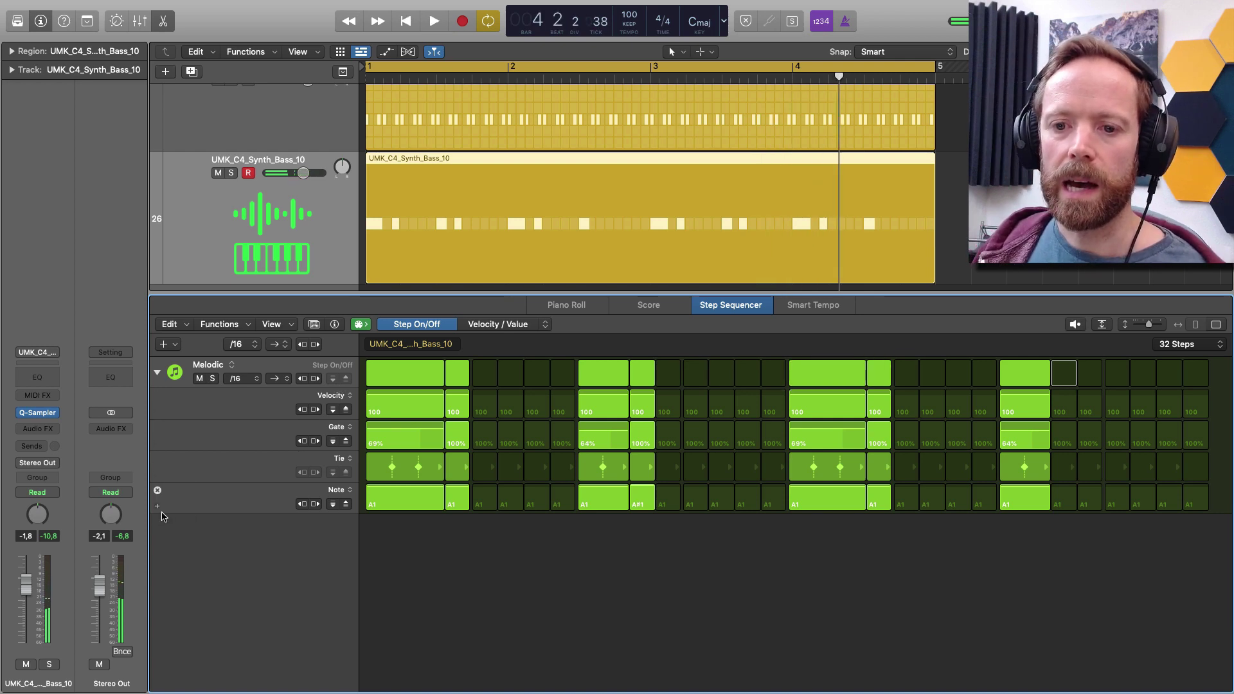
Add an Octave lane, move the lone second-half note one step earlier, and raise it to octave 2 (A2).
click(157, 508)
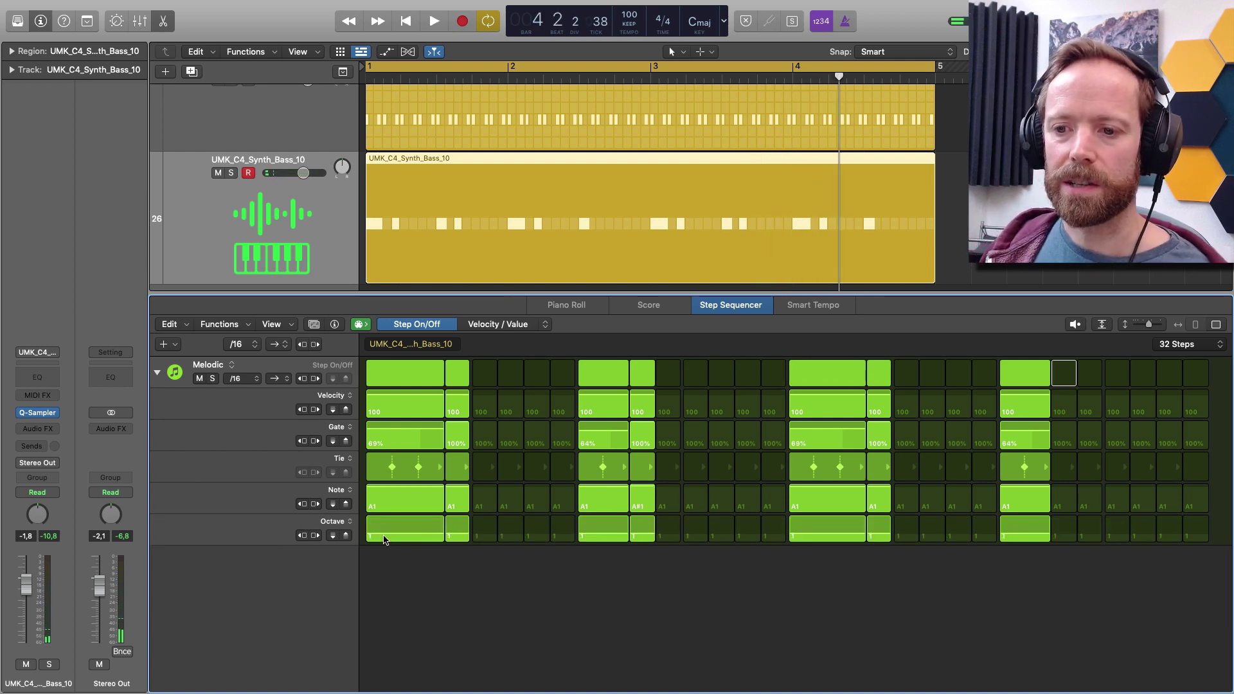
key(space)
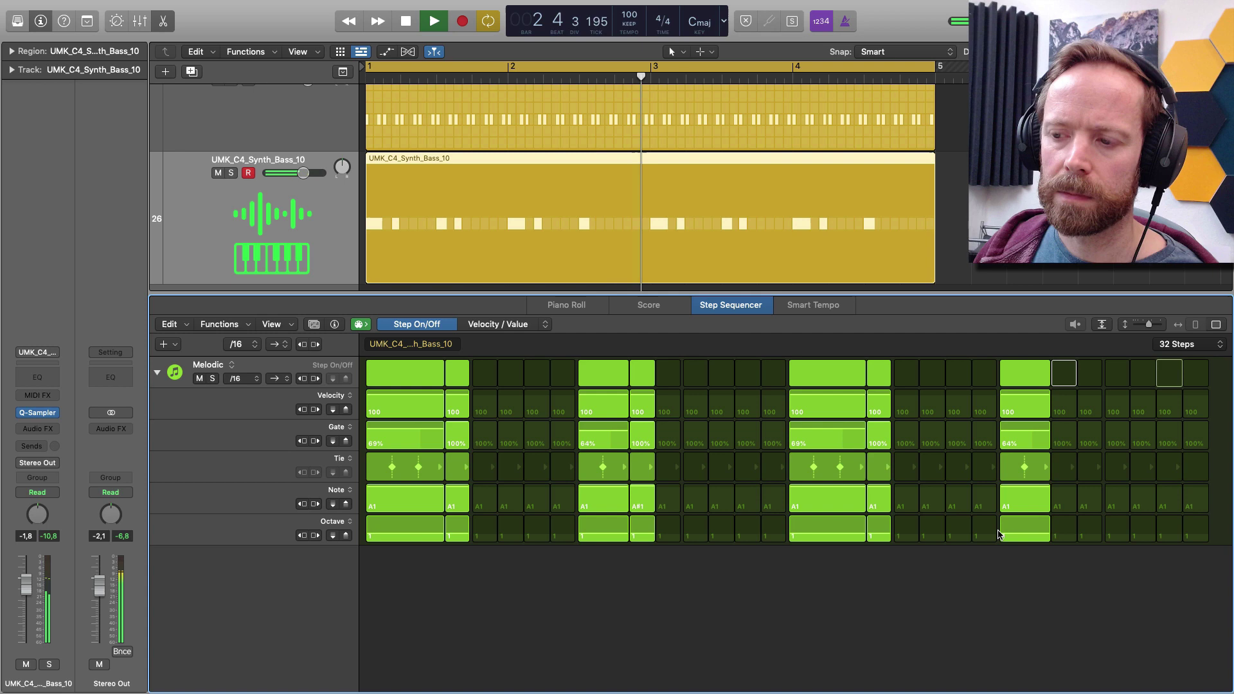
click(988, 537)
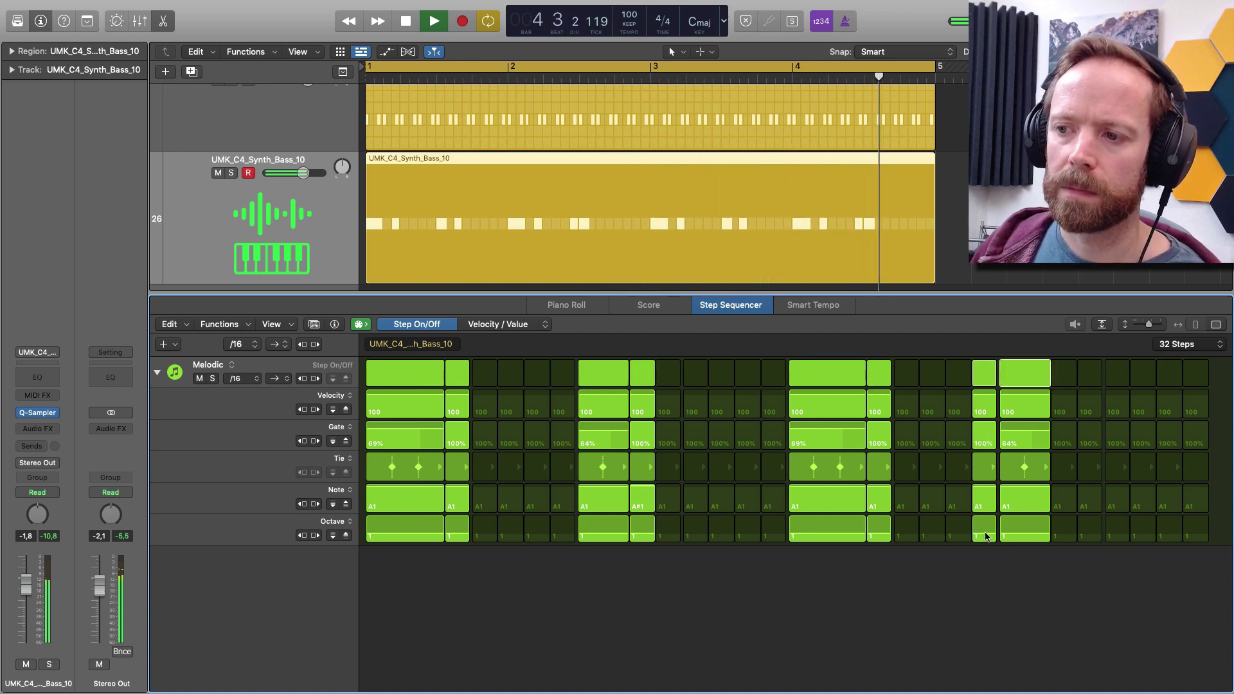
key(space)
drag(983, 368, 955, 363)
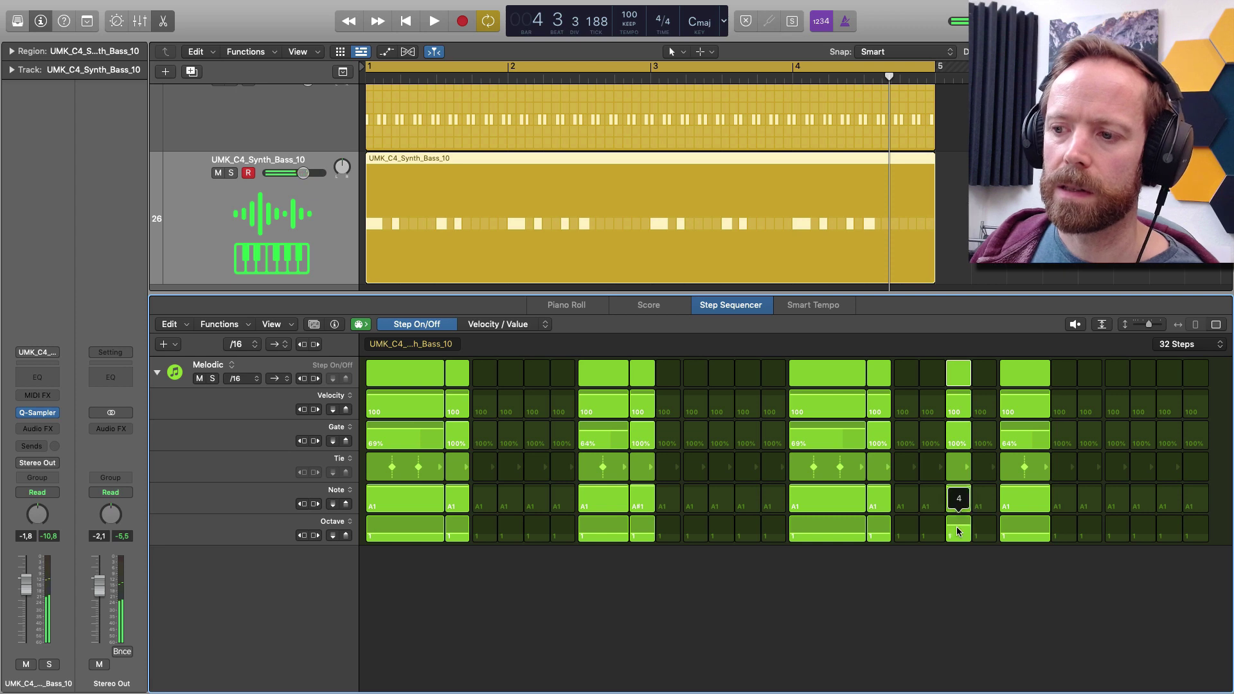
drag(957, 536, 957, 536)
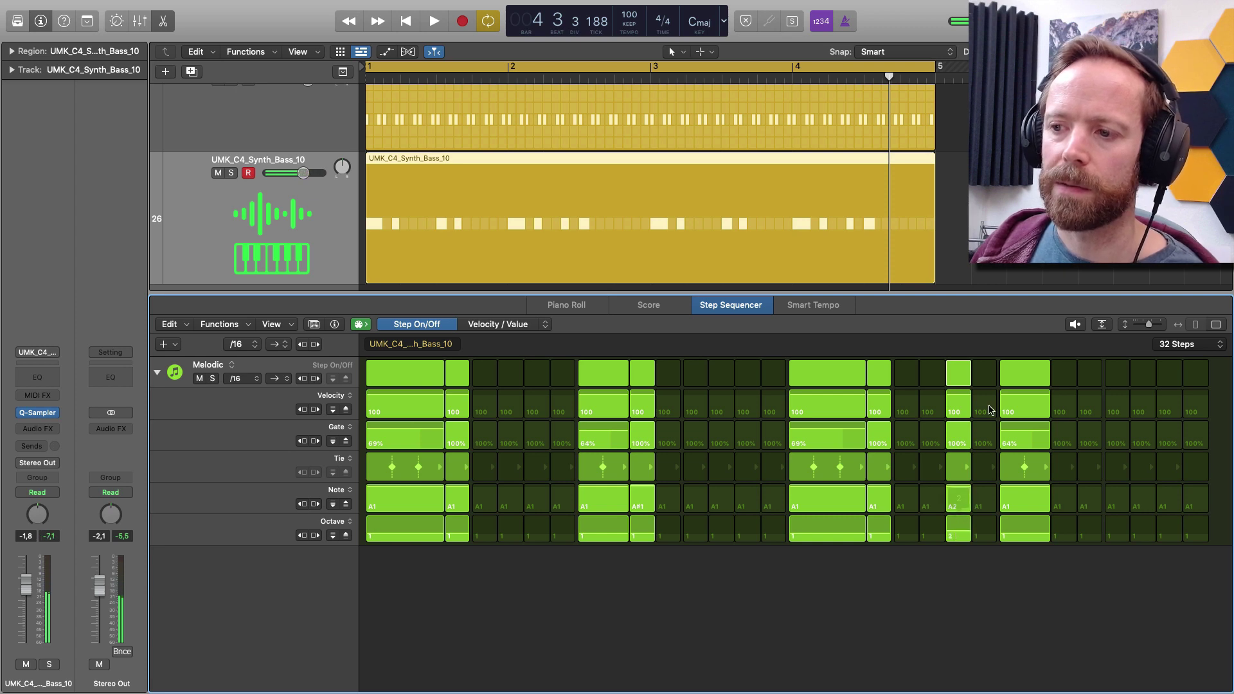
key(space)
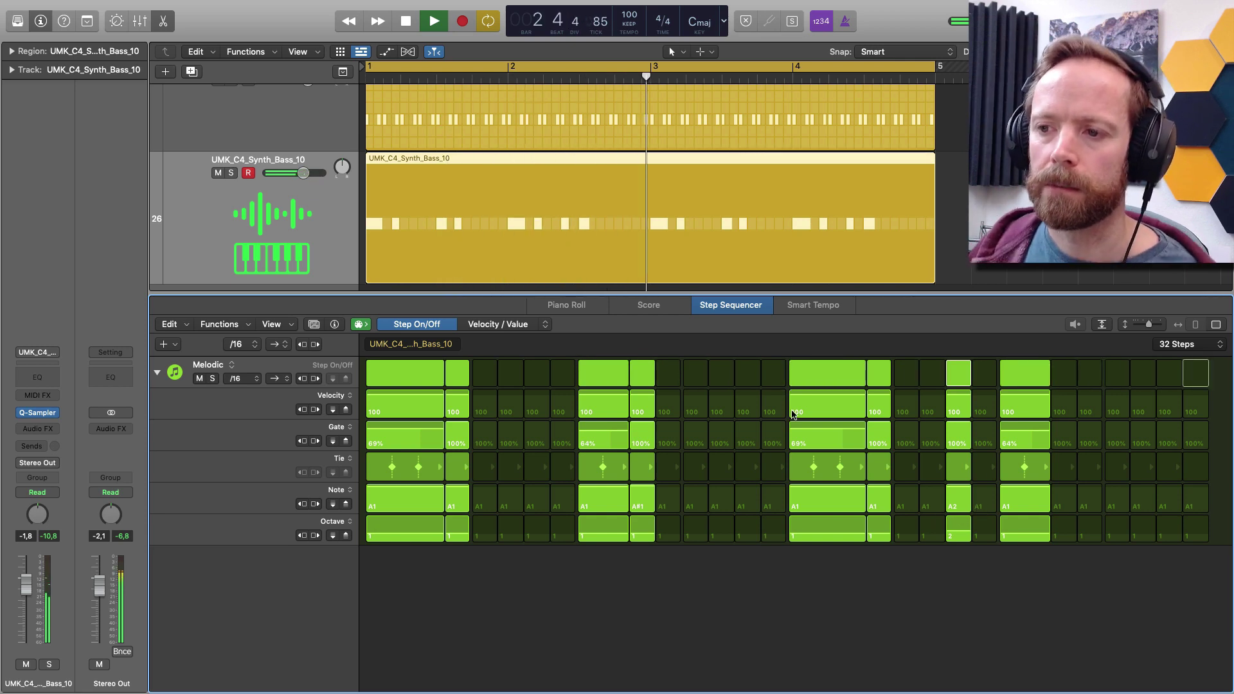
key(space)
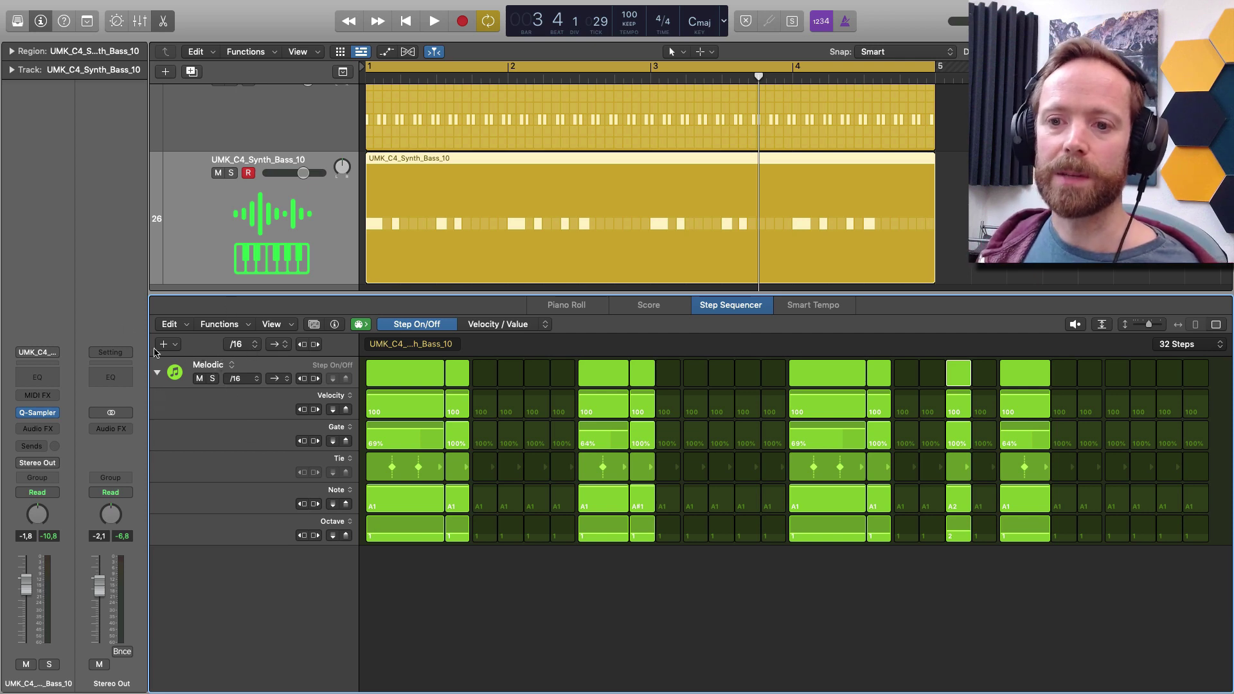
Add a Q-Sampler Filter Cutoff automation lane to the pattern.
click(176, 347)
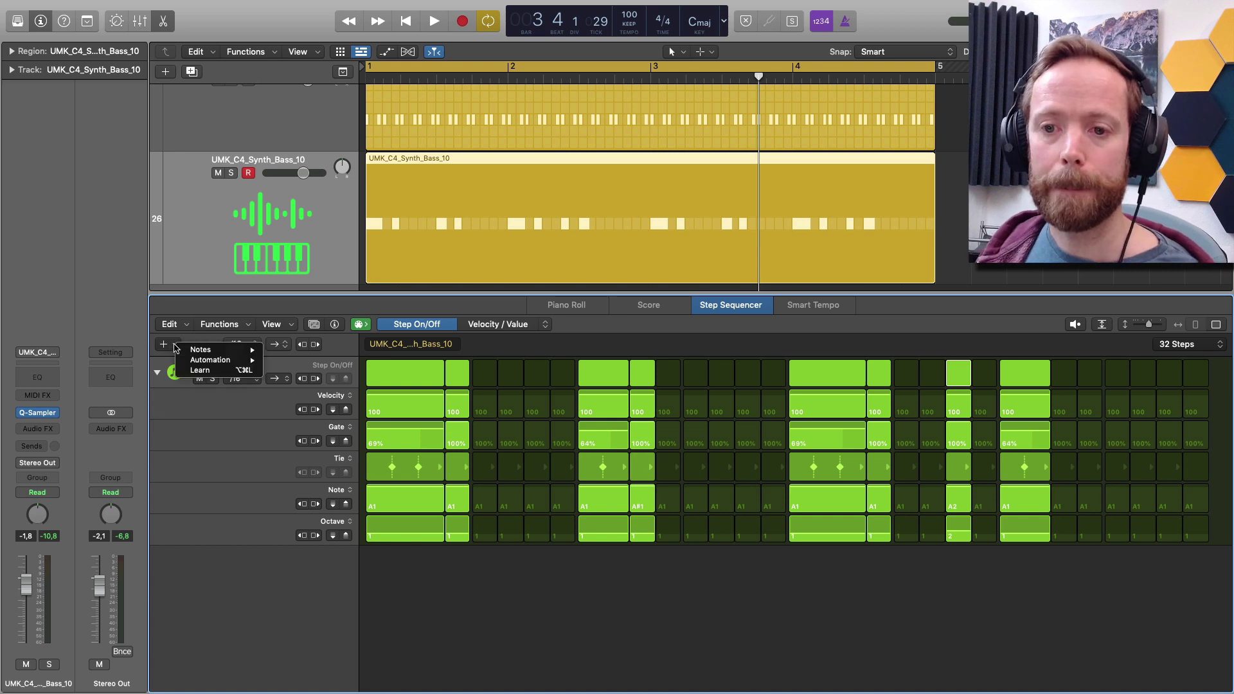
mouse_move(199, 361)
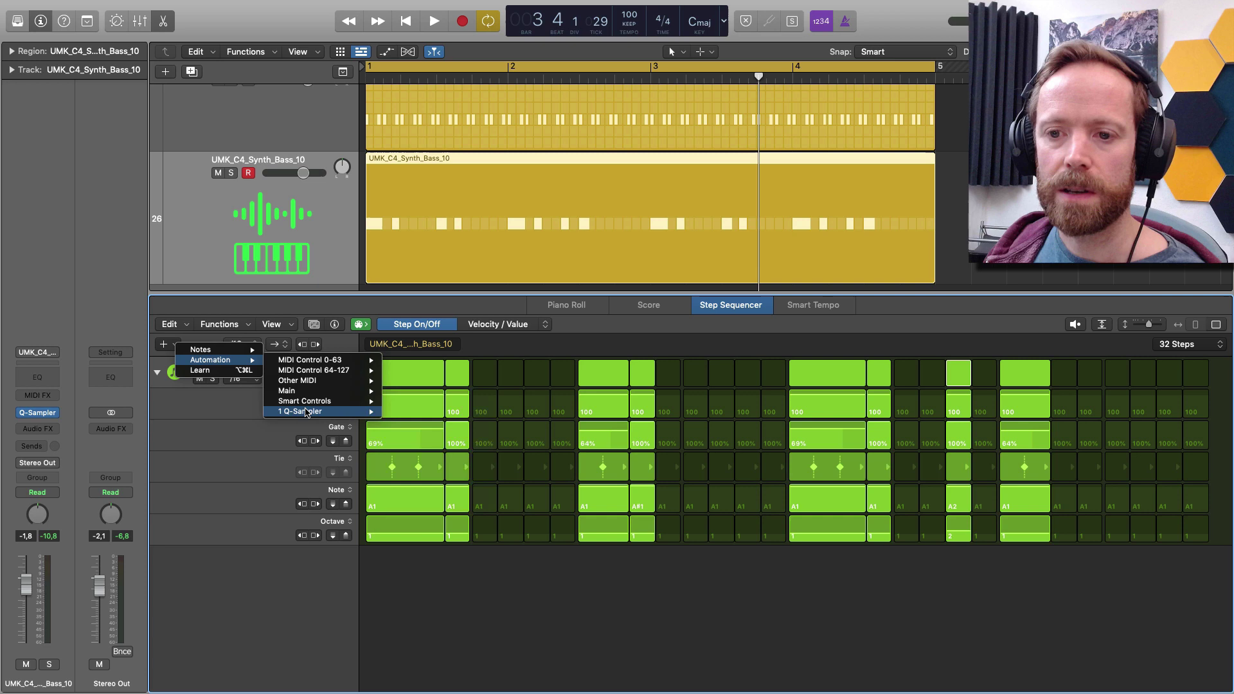
mouse_move(288, 417)
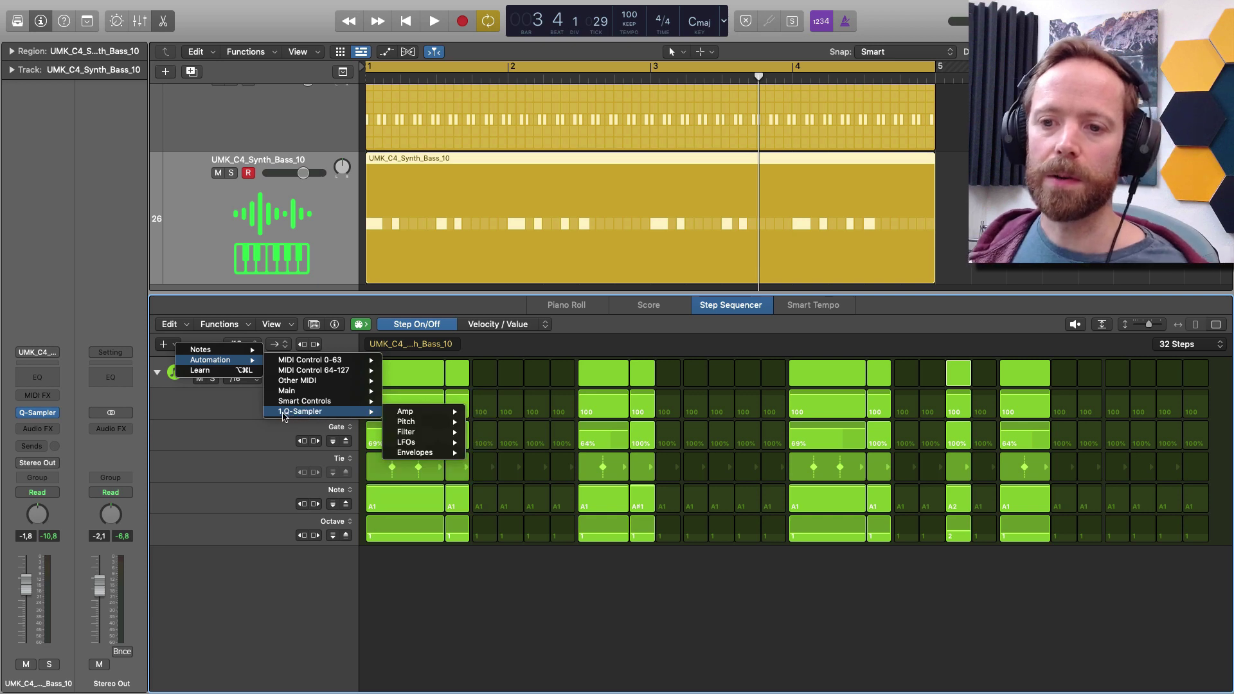
mouse_move(406, 410)
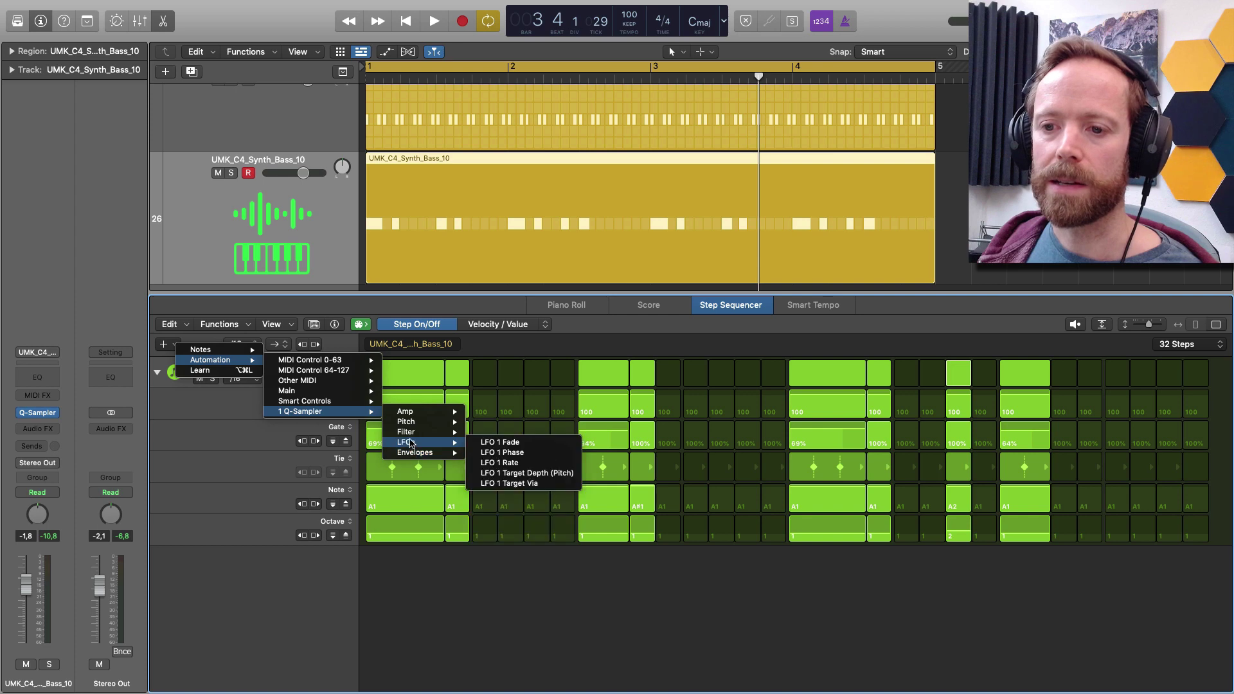
mouse_move(409, 436)
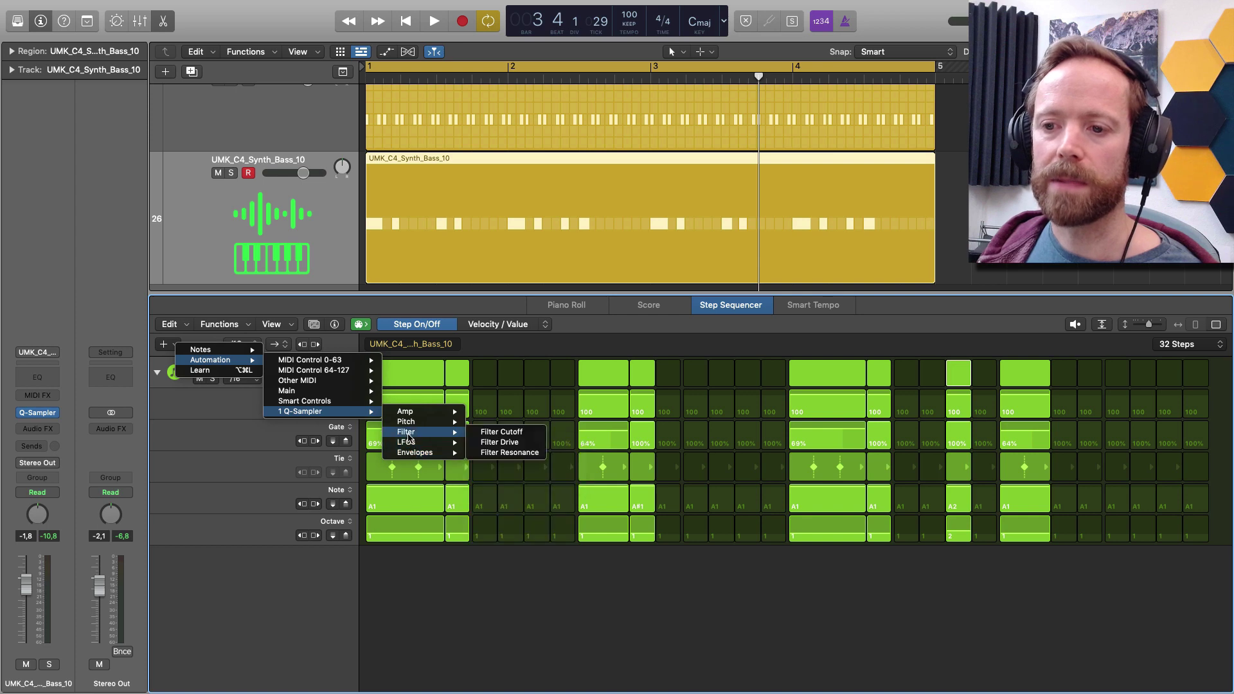
click(496, 433)
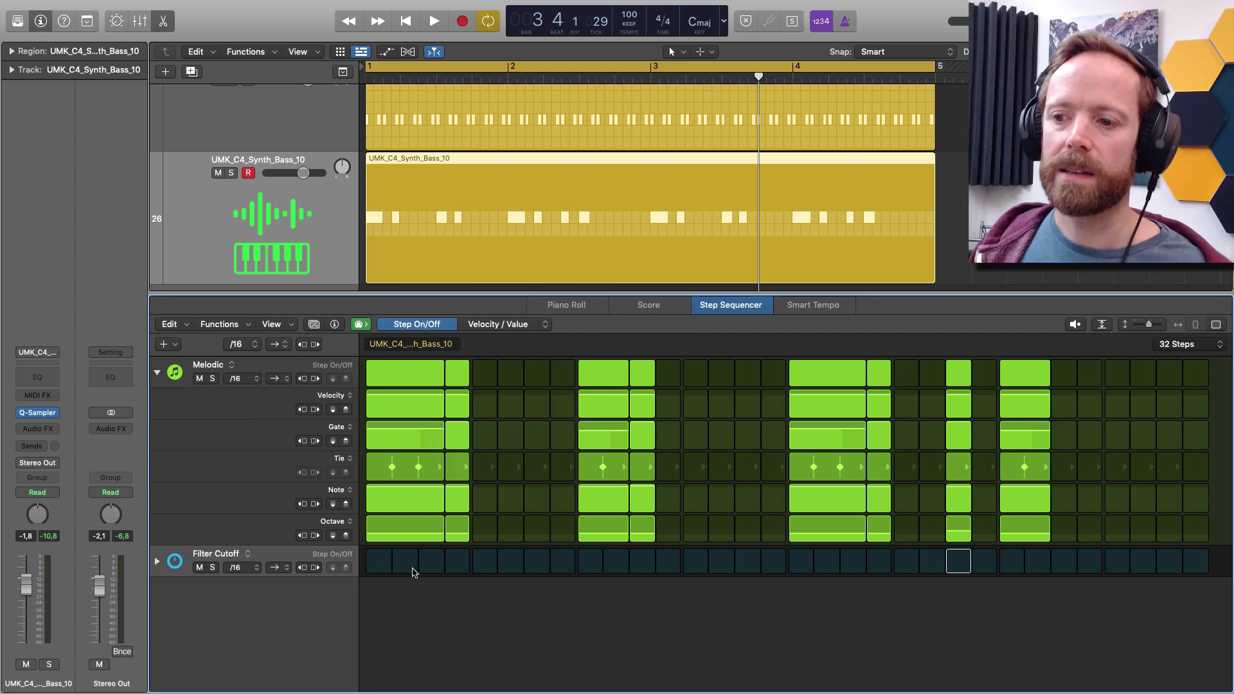
Switch on cutoff automation at steps 1, 4, 9, 11, 17, 20, 23 and 25, and reveal per-step values.
click(378, 562)
click(458, 564)
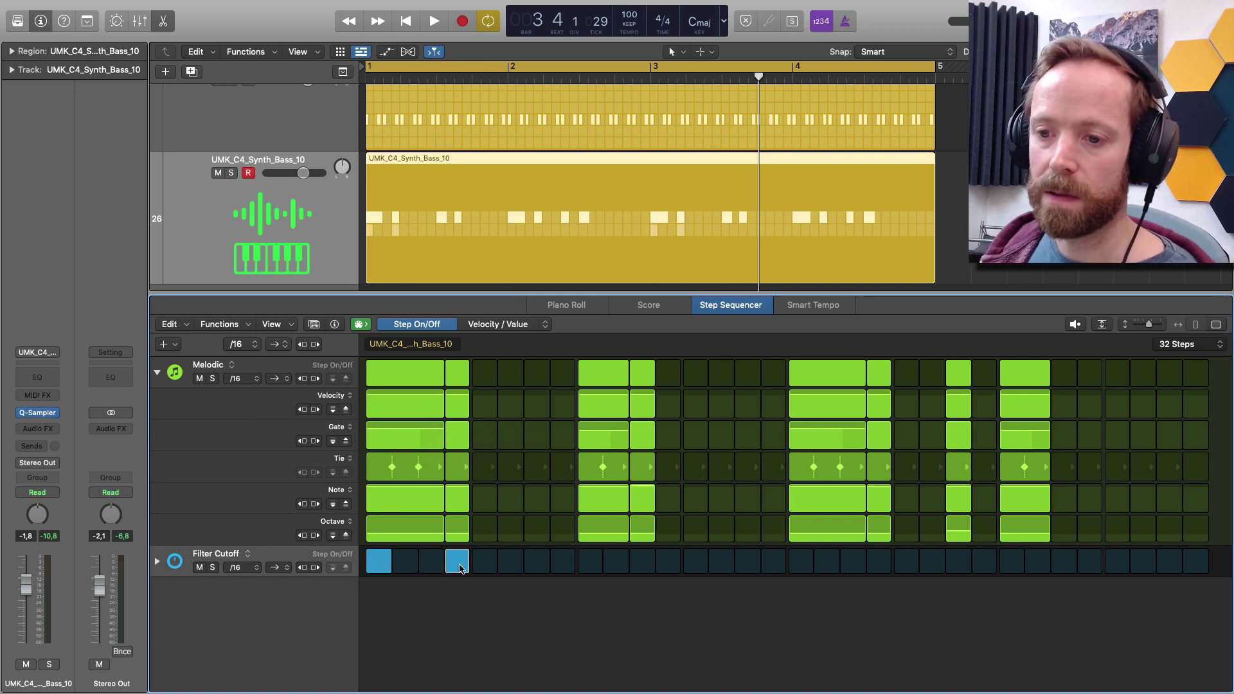
click(591, 561)
click(644, 562)
click(799, 561)
click(878, 561)
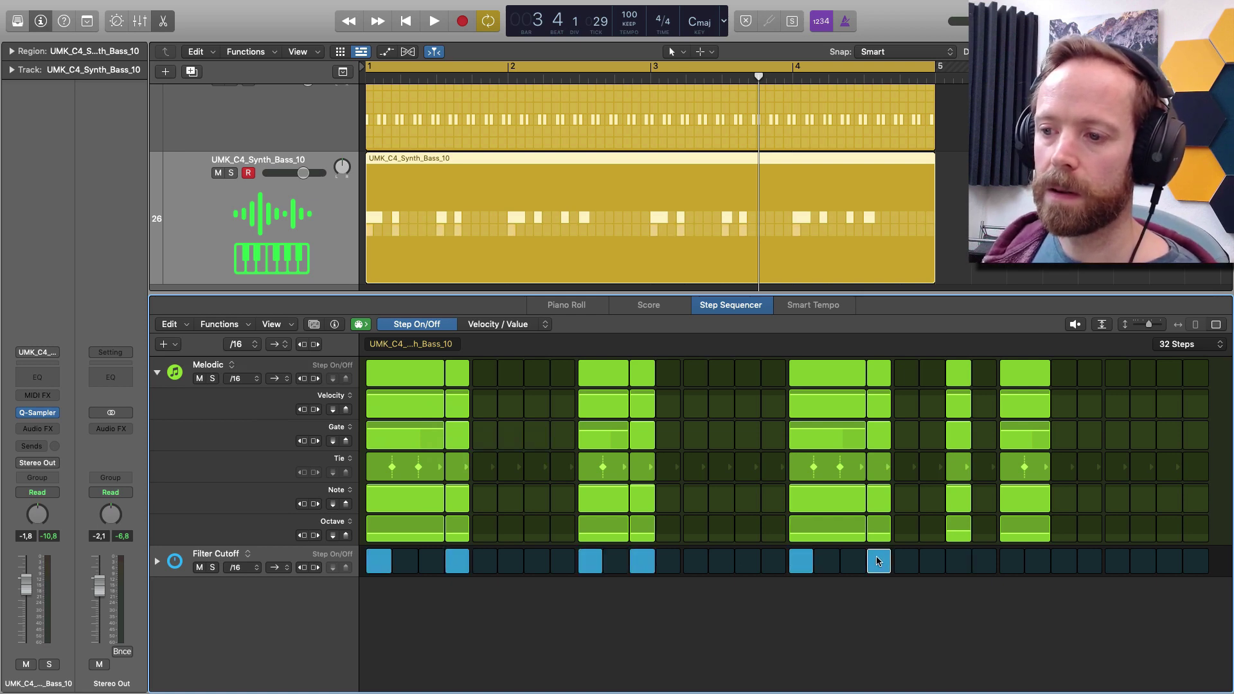
click(958, 561)
click(1011, 561)
key(space)
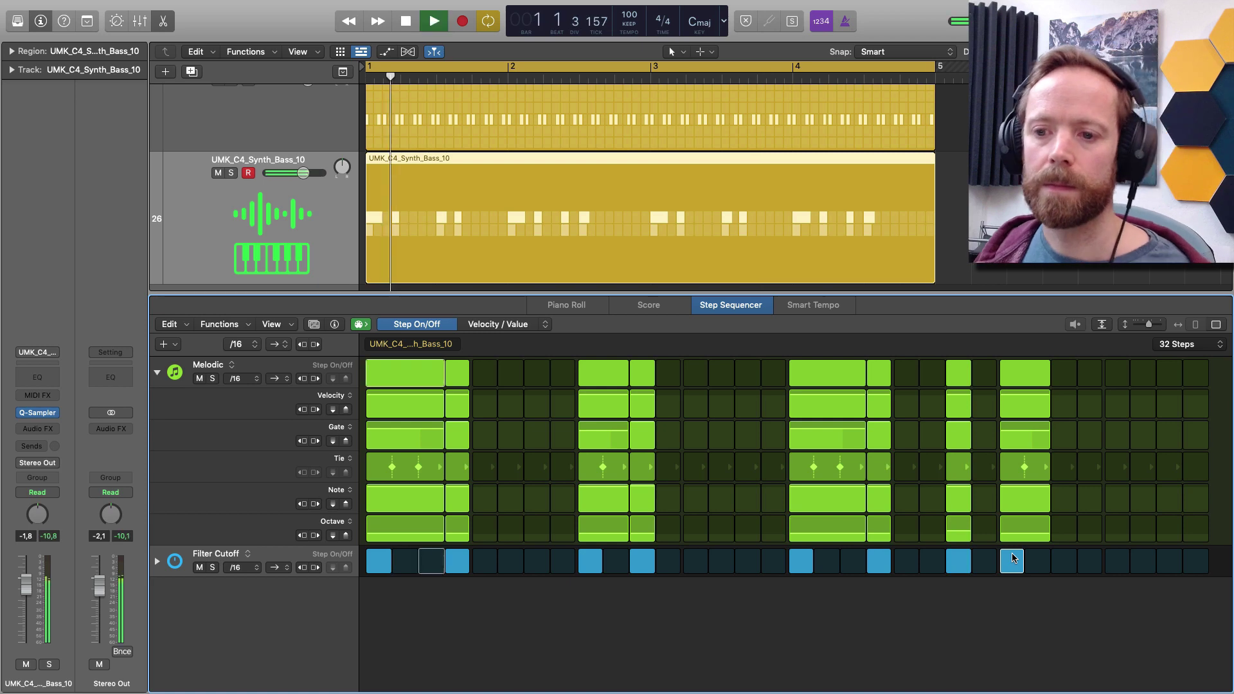
key(space)
click(157, 563)
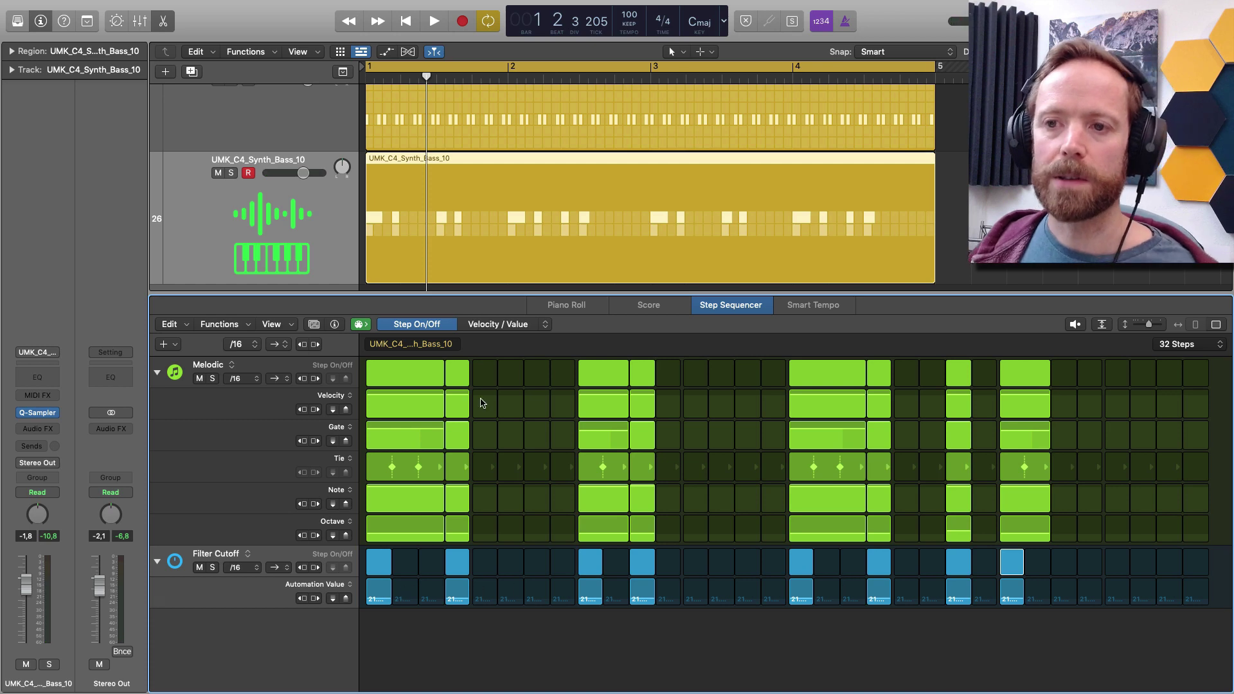
Switch on Quick Sampler's filter, turn Env Depth down to about 6%, and audition the pattern.
click(40, 414)
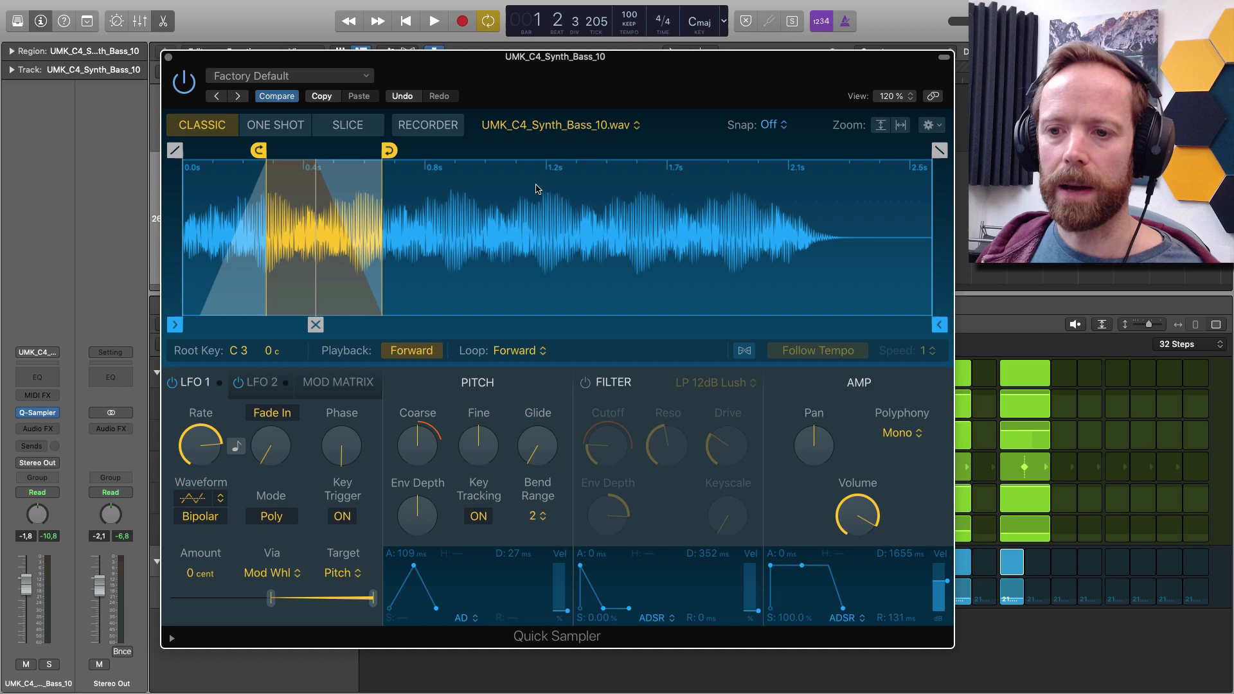
click(585, 384)
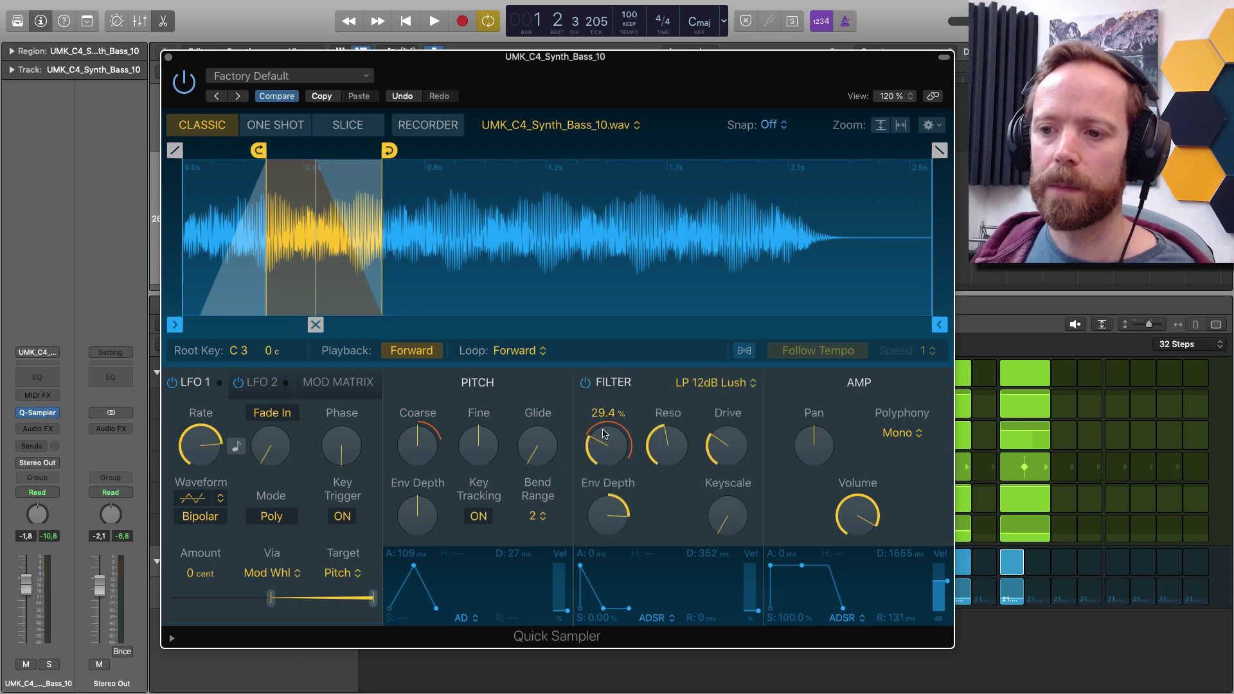
key(space)
key(space)
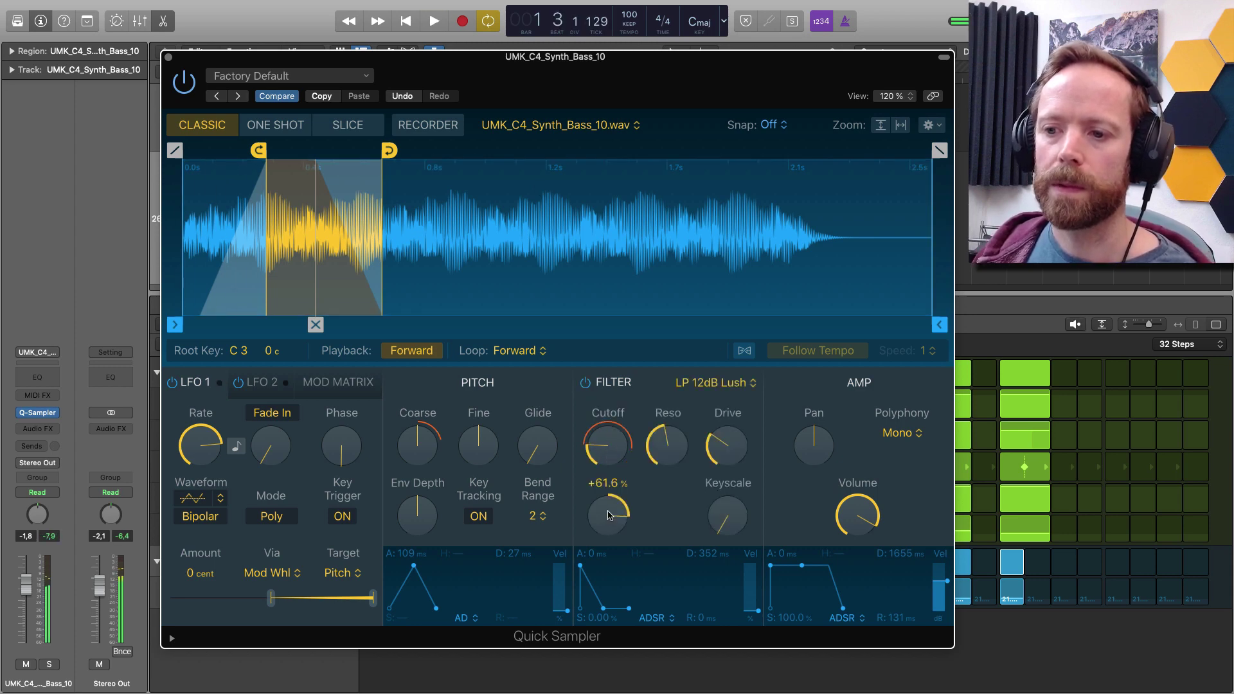
drag(609, 515, 609, 569)
mouse_move(621, 445)
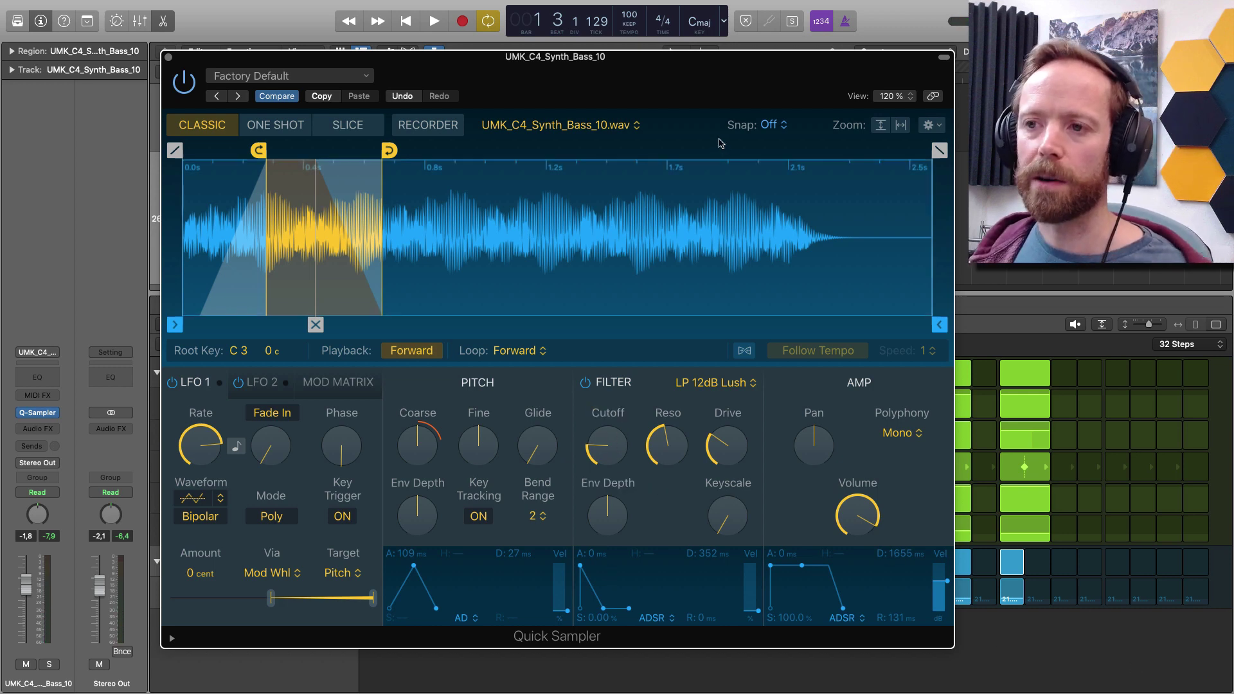
drag(777, 87, 727, 132)
key(space)
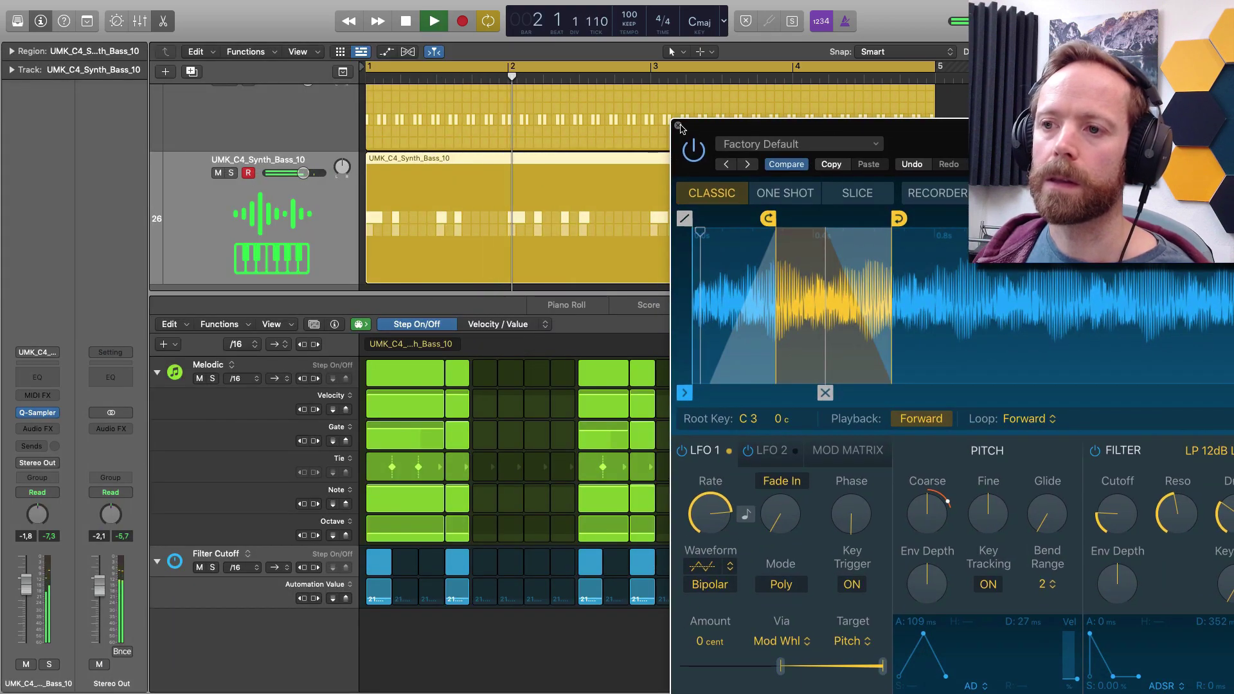
Close Quick Sampler and raise Filter Cutoff steps 1, 9 and 17, step 17 to 49.
click(680, 128)
mouse_move(383, 604)
mouse_down()
mouse_move(457, 592)
mouse_move(379, 595)
mouse_up()
drag(589, 600, 642, 594)
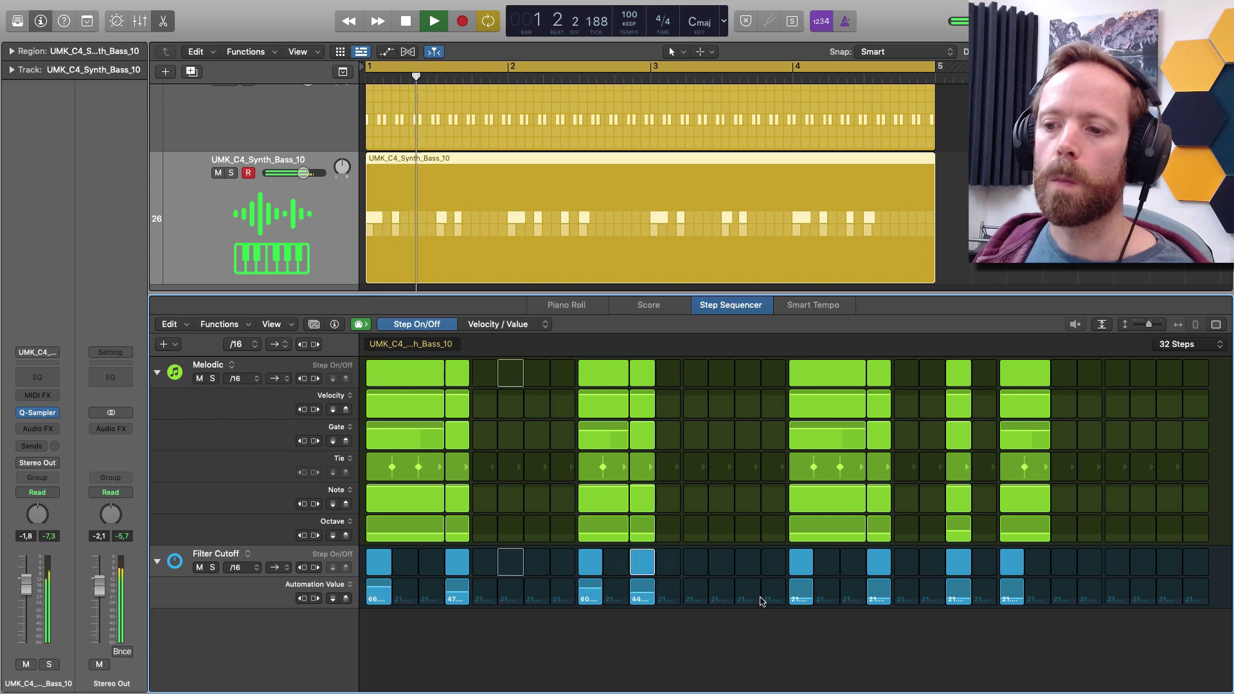
drag(800, 601, 800, 592)
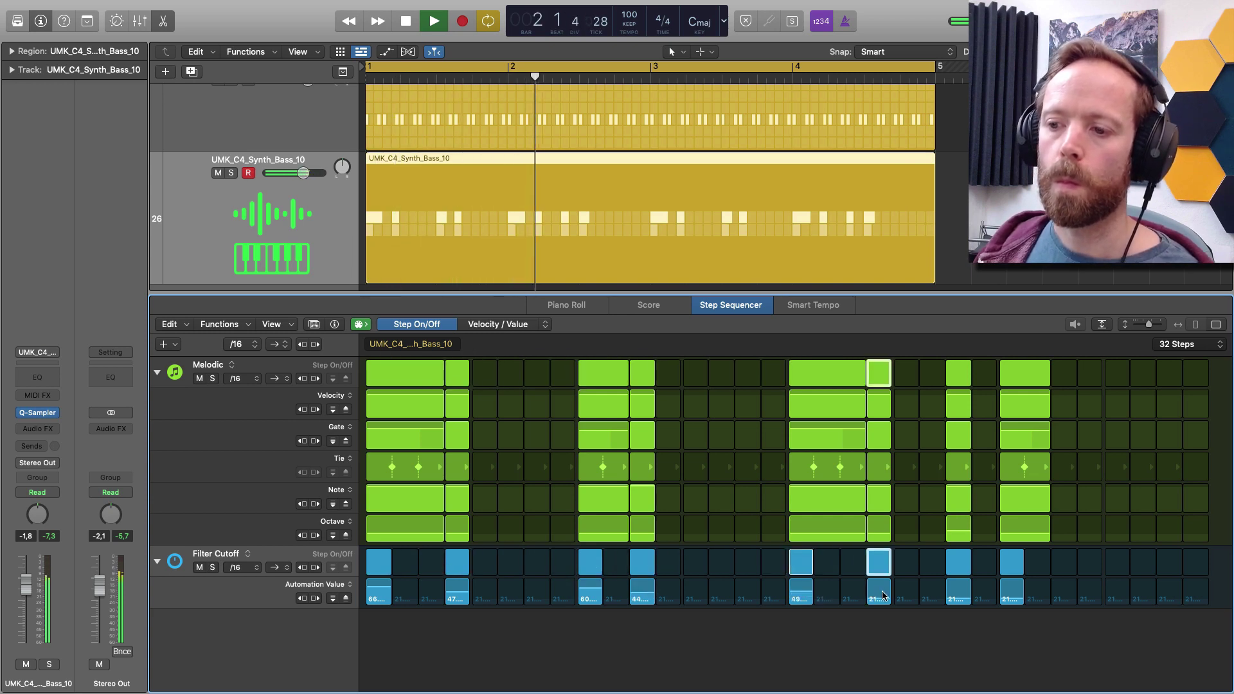
Raise later cutoff steps (step 21 to 52, last to 39), enlarge the tracks area, stop playback.
drag(879, 599, 879, 593)
drag(958, 601, 958, 586)
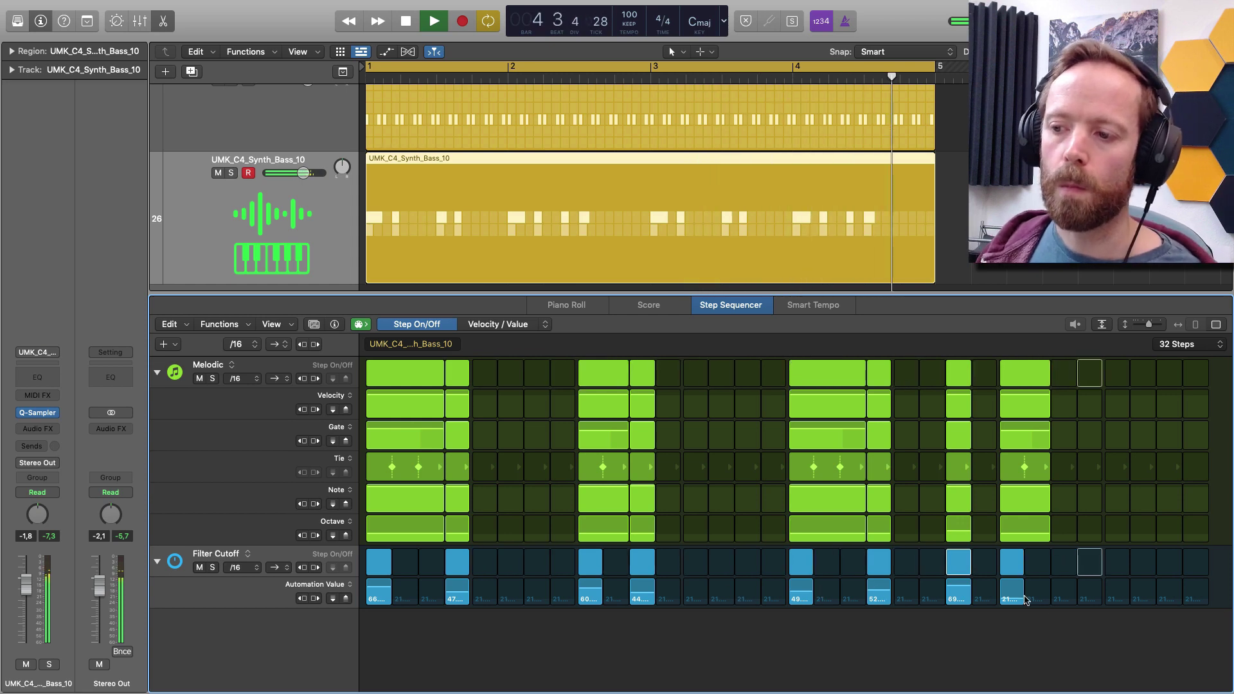
drag(1025, 600, 1012, 599)
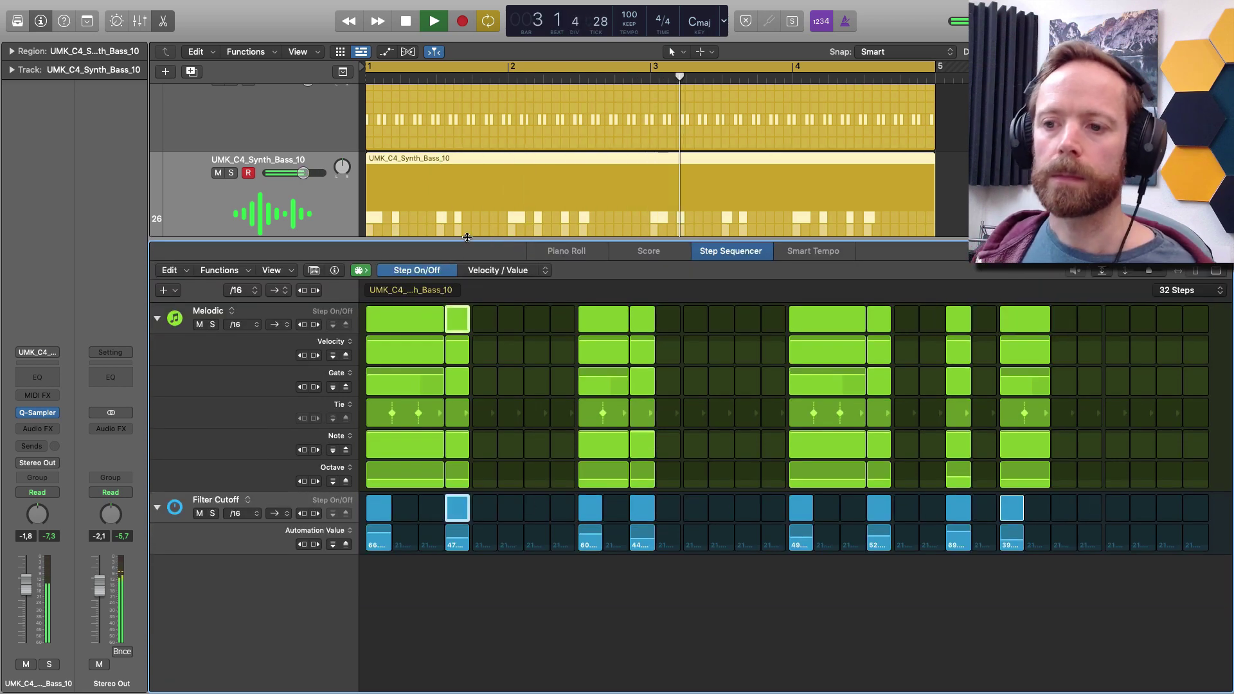
drag(466, 245, 502, 328)
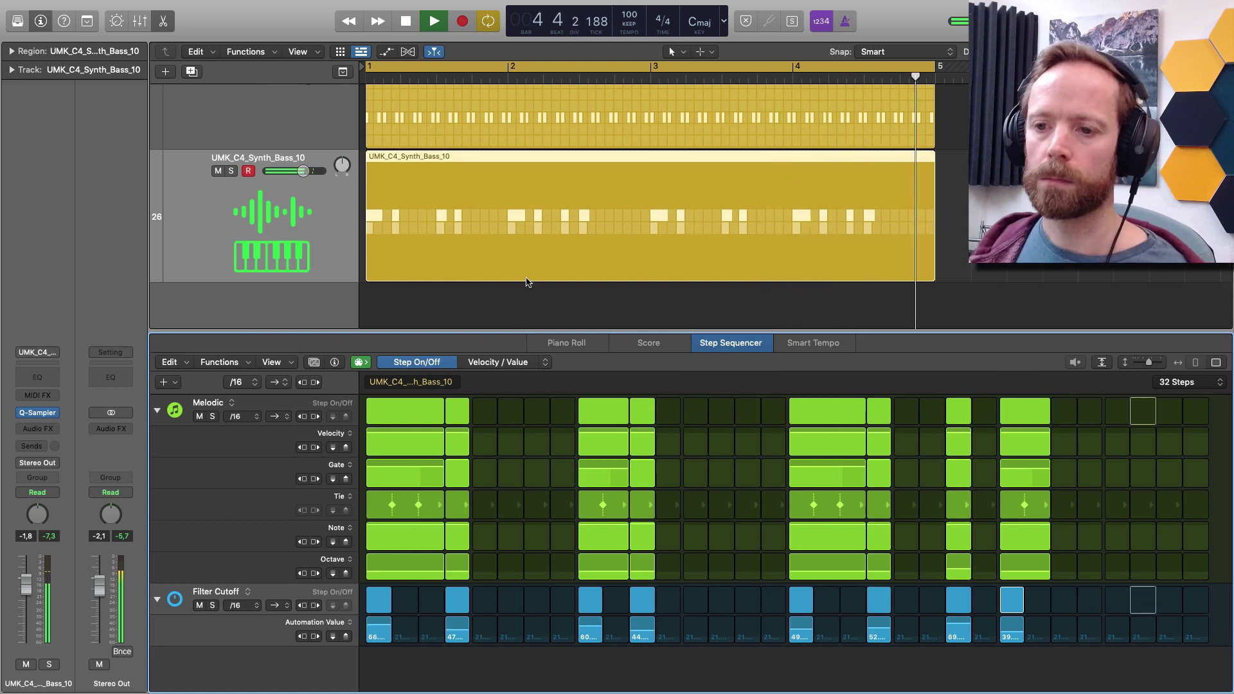
key(space)
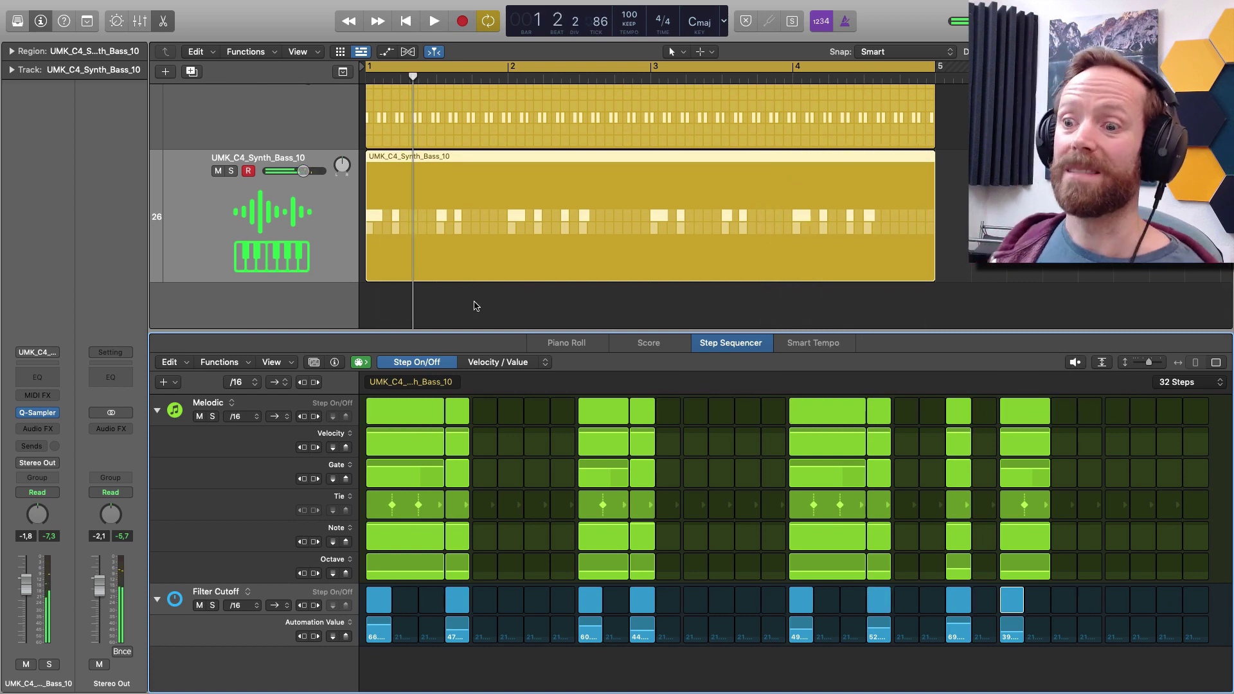